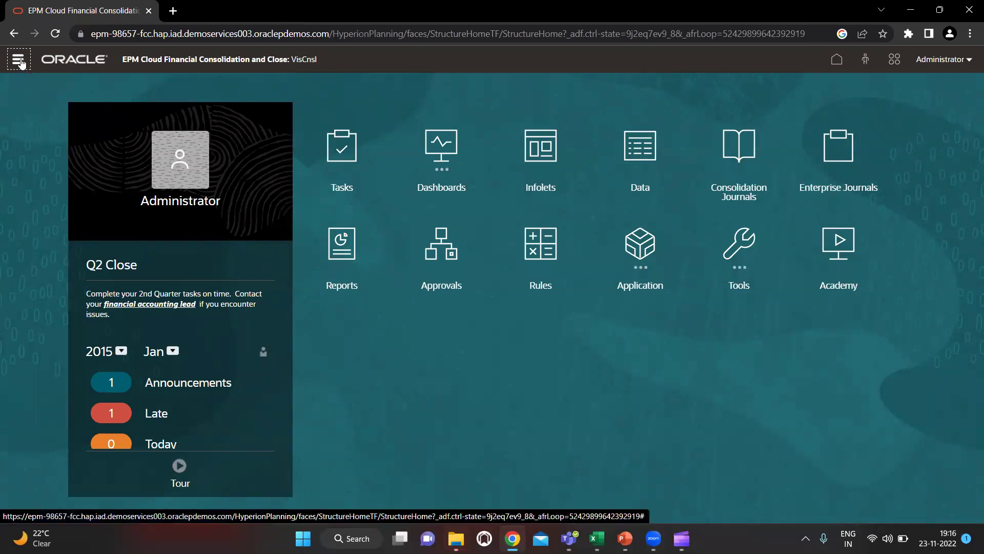
Step: Open Data Management from the navigator and maximize its window
click(19, 60)
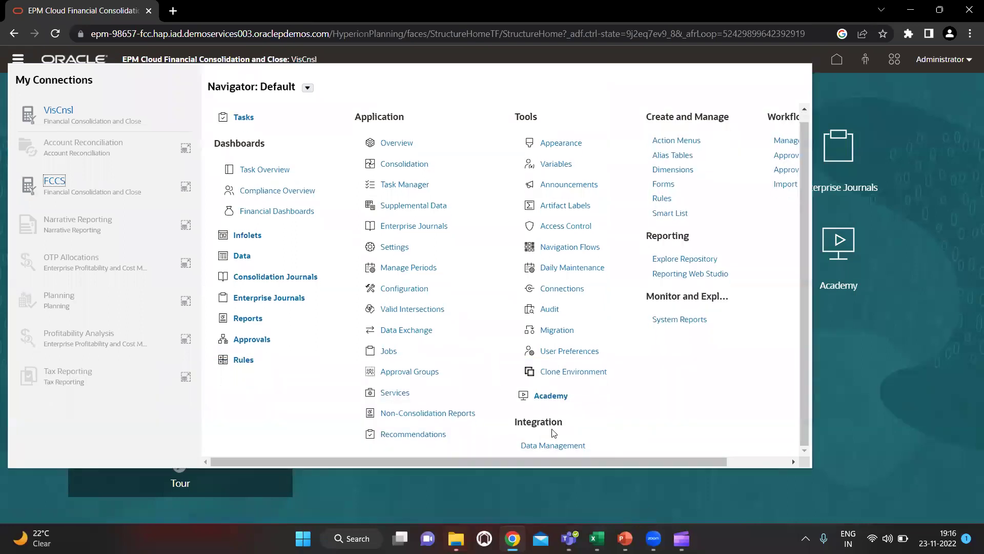
click(553, 445)
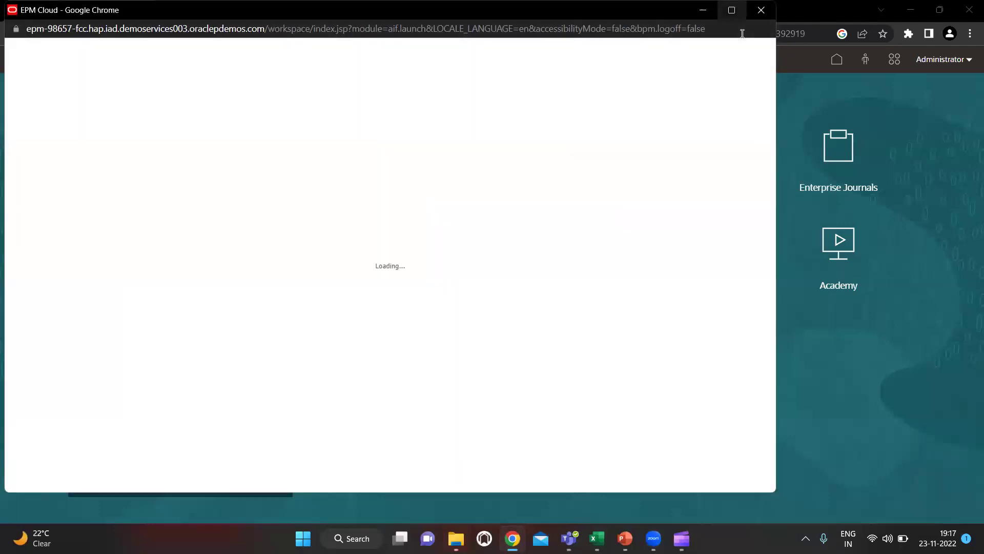
click(732, 10)
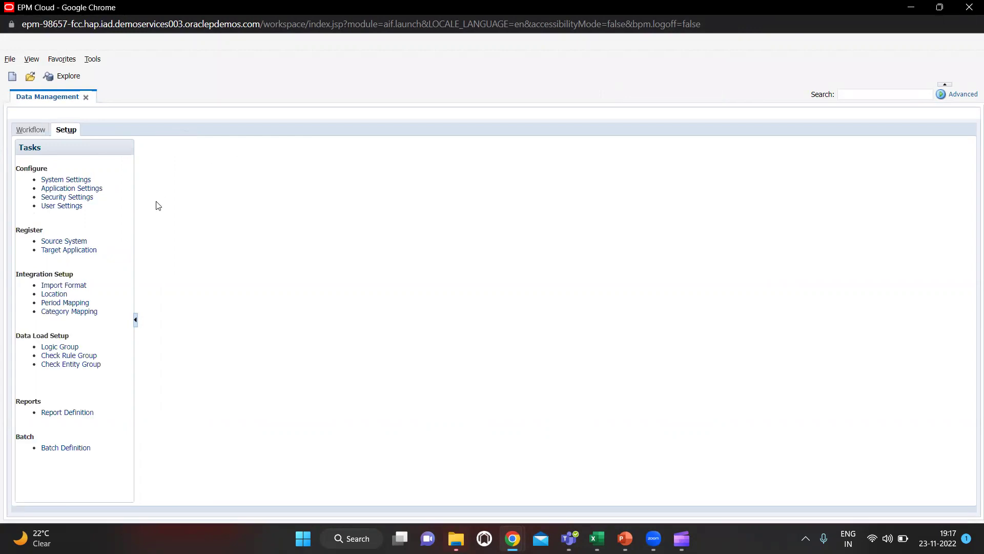
Step: Select the File source system among the registered source systems and save
click(70, 241)
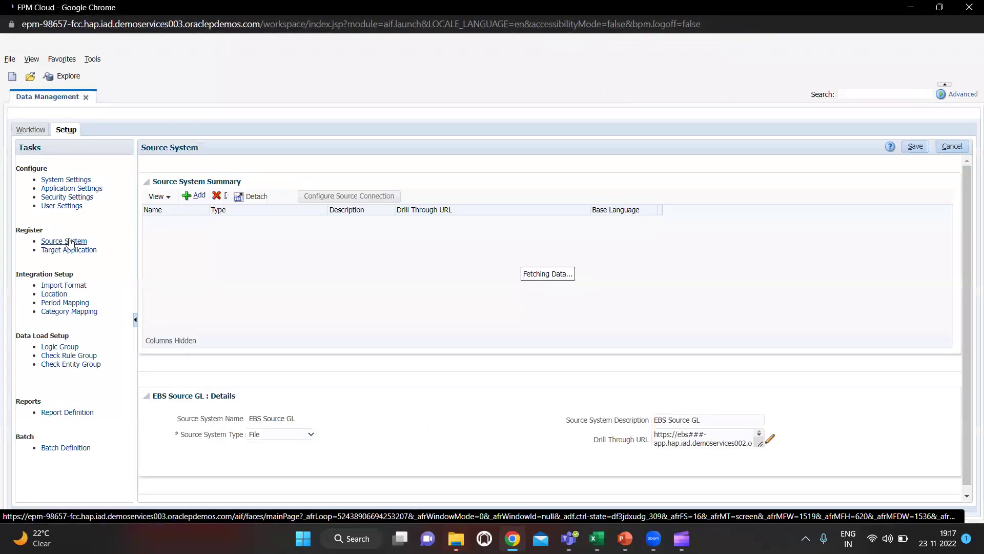
click(209, 232)
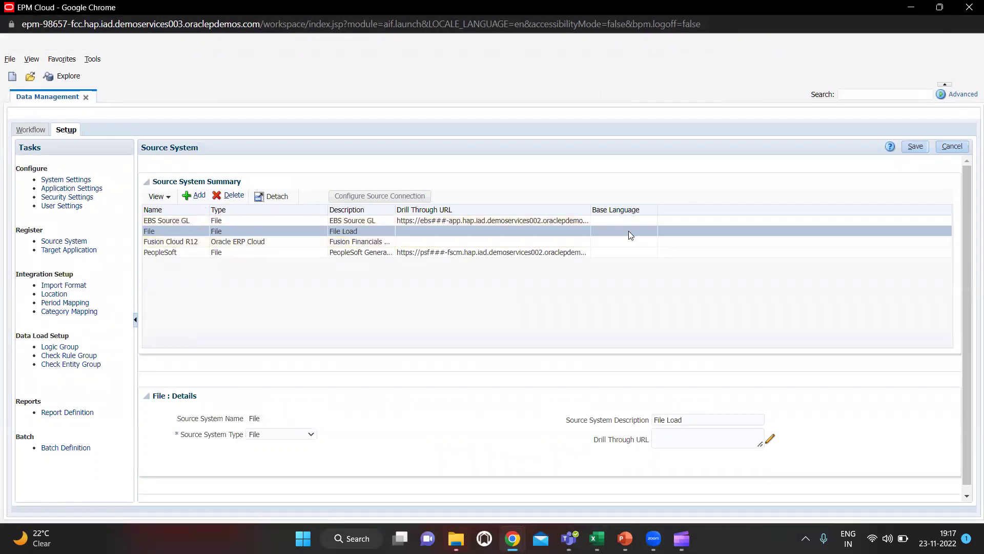
click(909, 146)
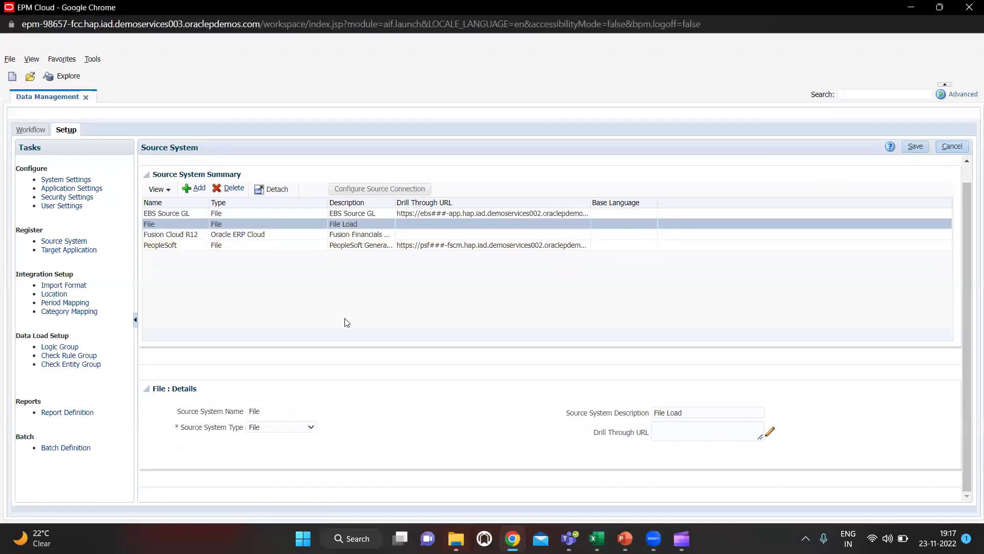
Step: Select the VisCnsl consolidation application among the registered target applications and save
click(77, 249)
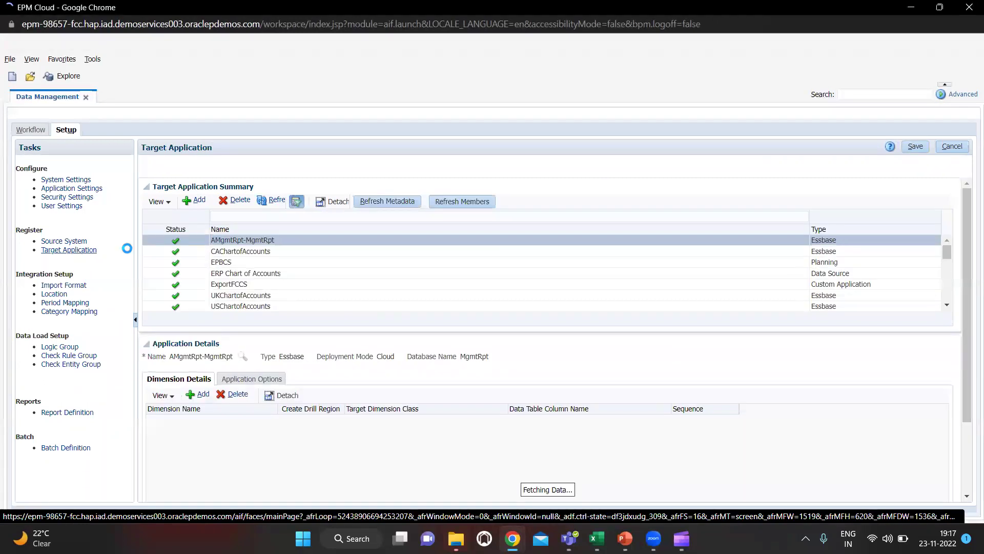
scroll(281, 288, down, 5)
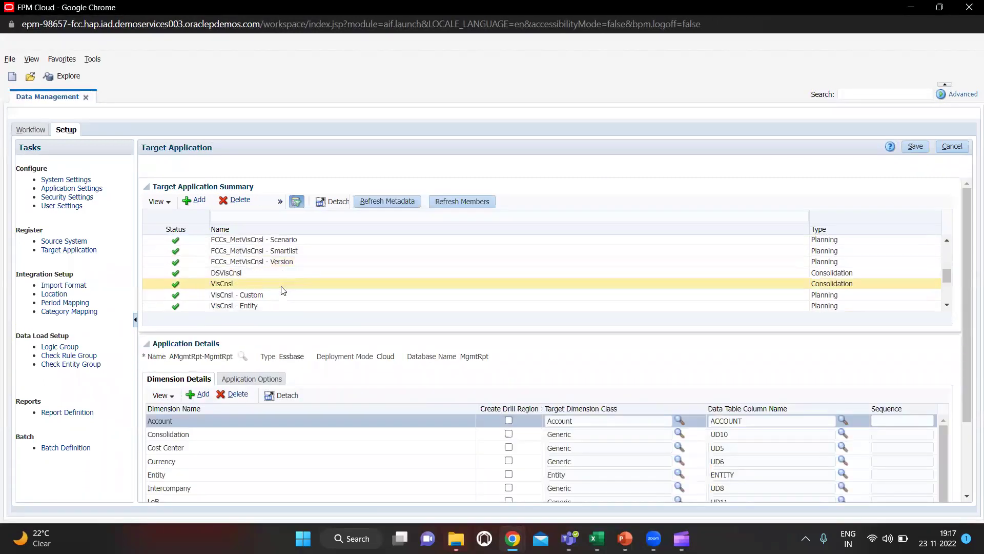
scroll(283, 290, down, 3)
scroll(281, 290, up, 3)
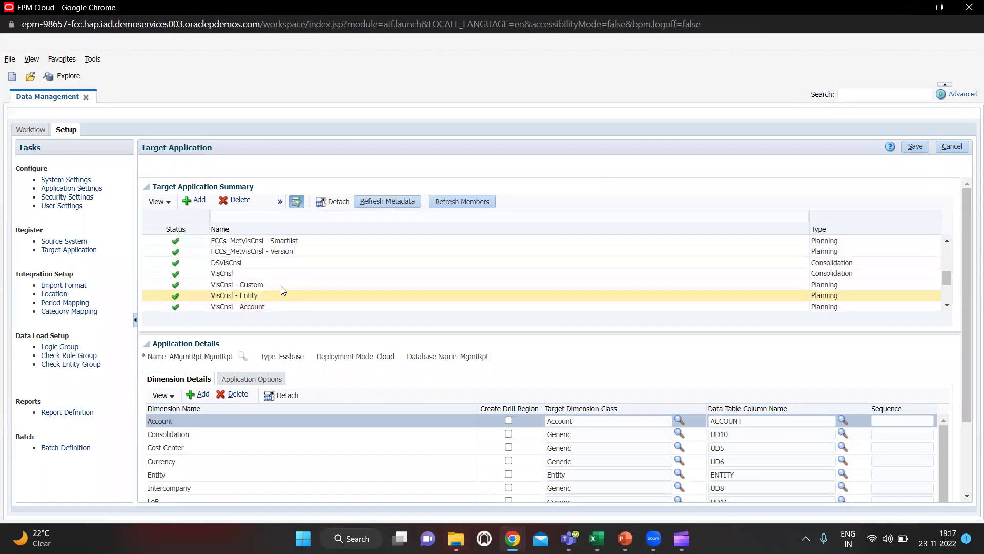
click(353, 275)
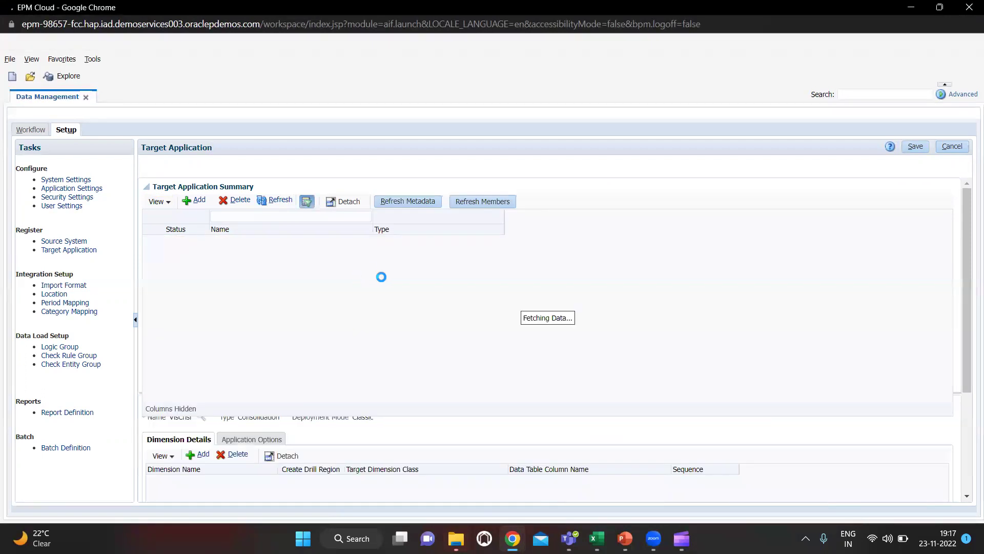
click(913, 147)
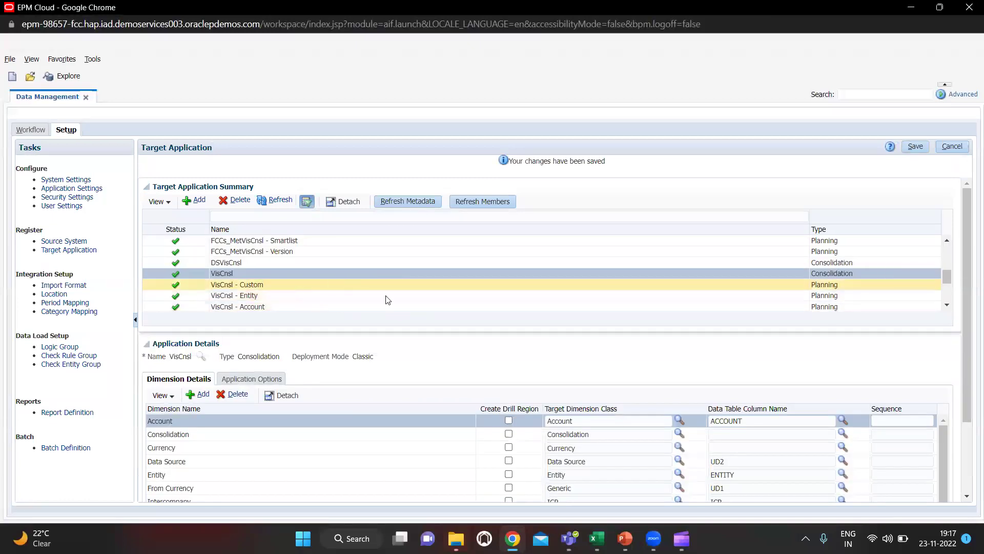
Step: Examine the dimension details of the VisCnsl target application, including target dimension classes, data table columns and drill regions
scroll(396, 303, down, 2)
scroll(397, 303, down, 5)
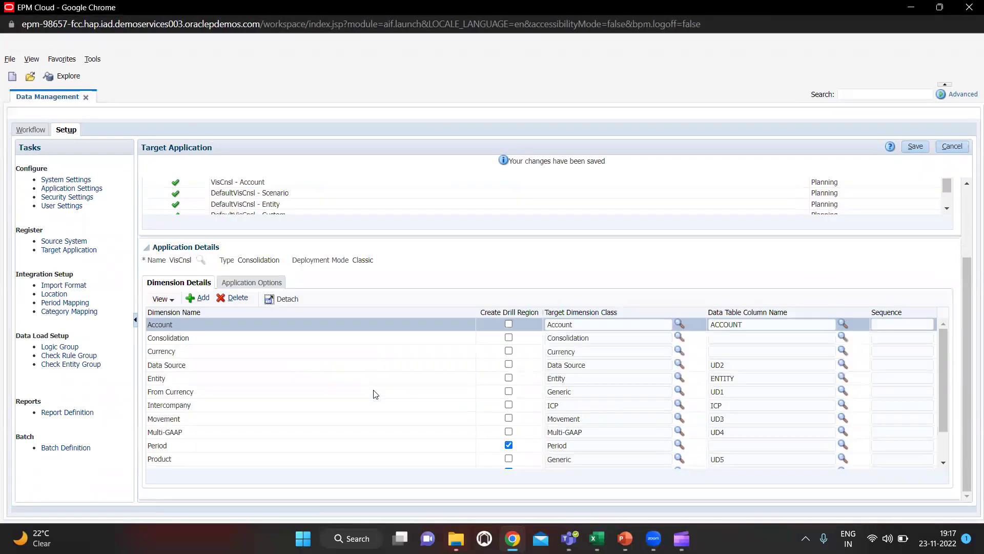
scroll(276, 414, down, 2)
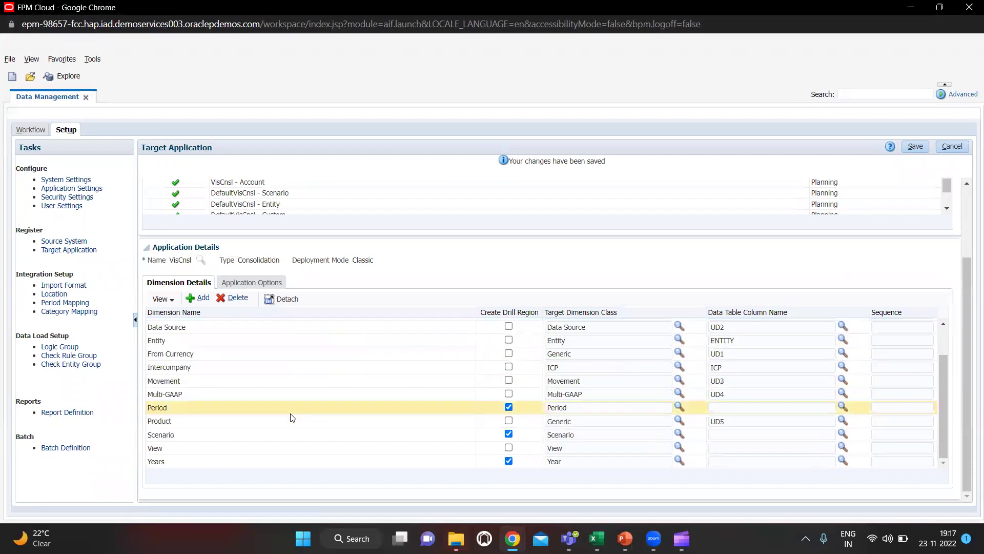
scroll(311, 370, up, 2)
scroll(313, 387, up, 1)
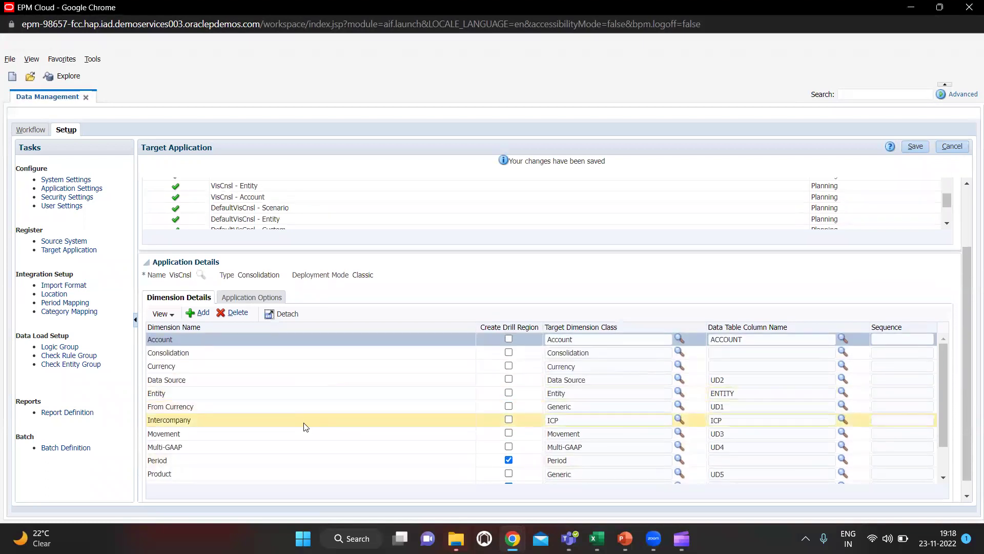
scroll(306, 427, down, 3)
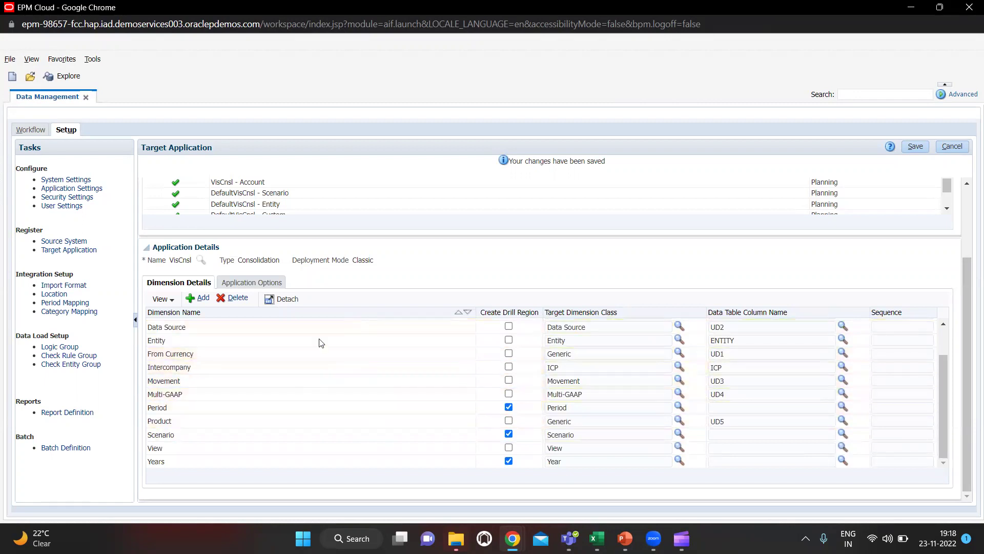
Step: Add an import format named IMF_TBload with file type Delimited - Numeric Data and save it
click(55, 284)
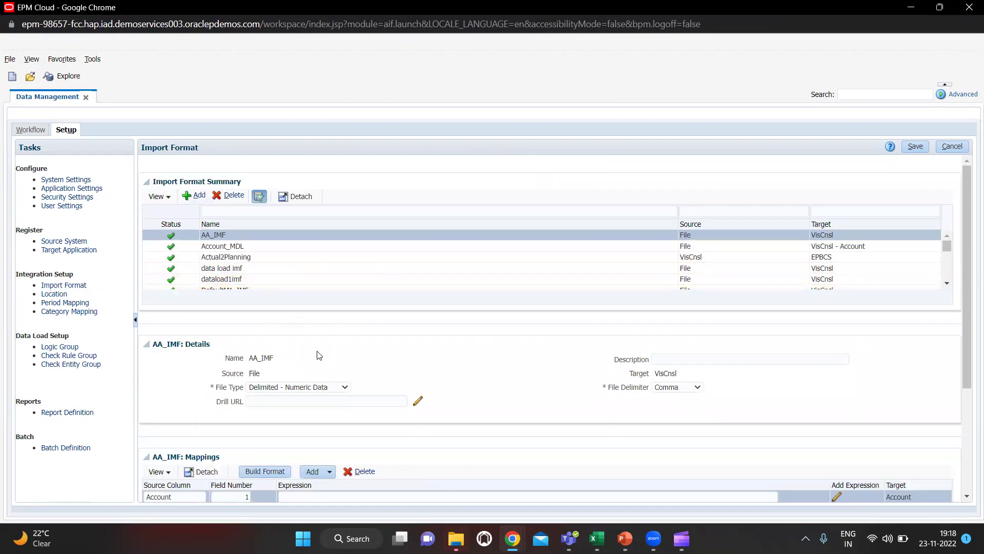
scroll(342, 359, down, 1)
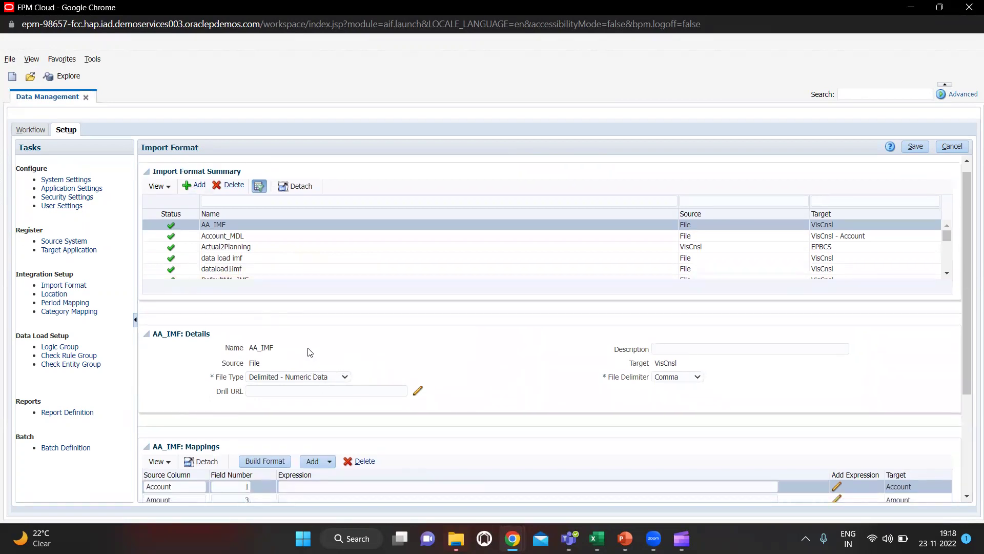
click(191, 184)
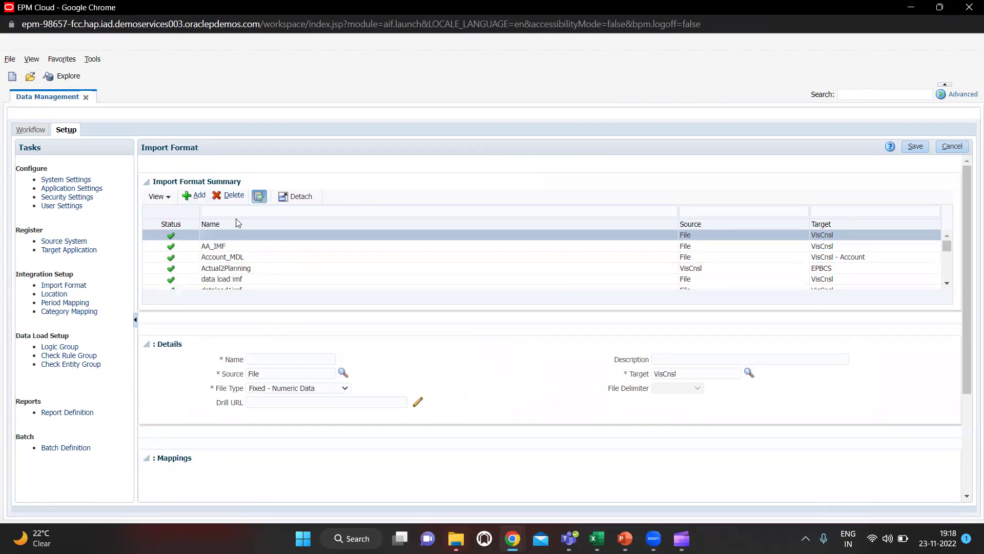
click(266, 358)
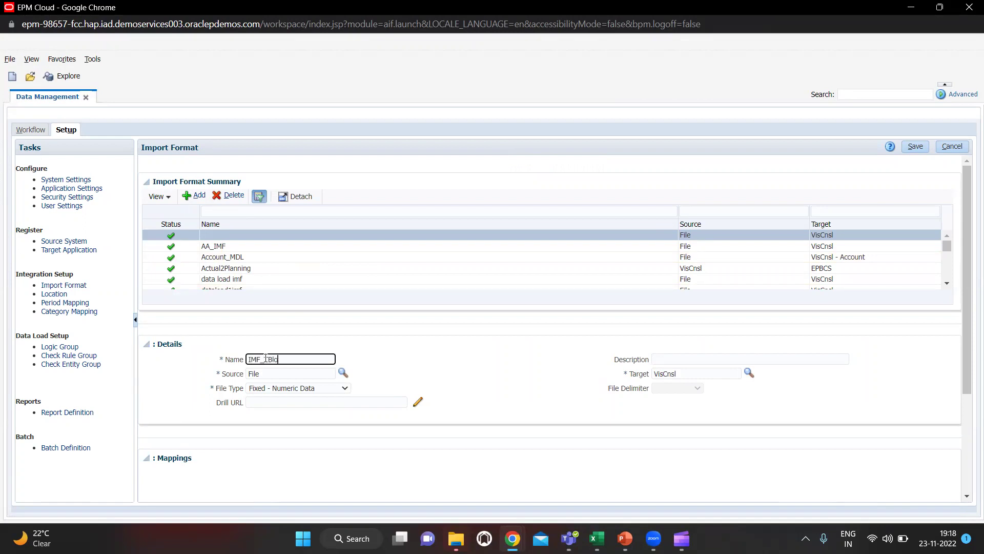
click(345, 388)
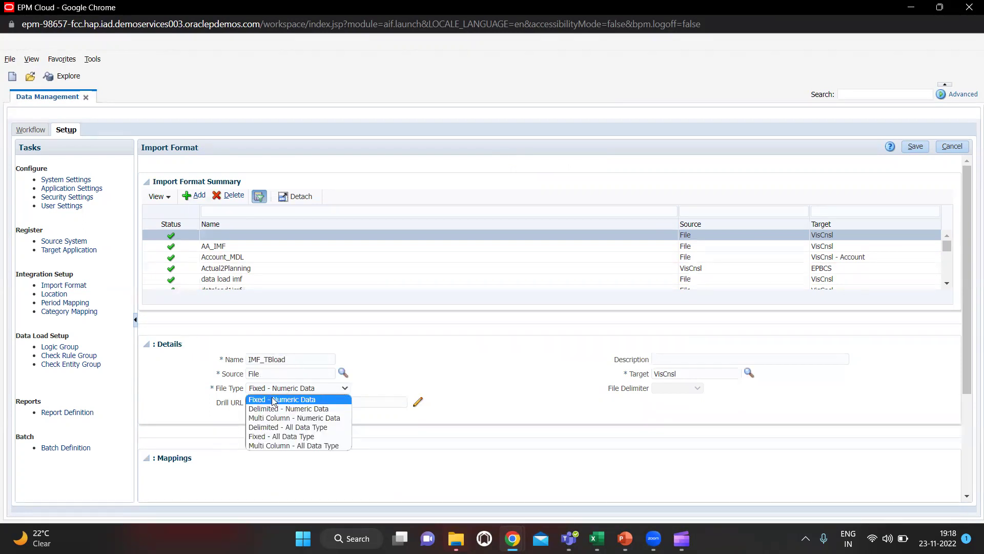
click(300, 410)
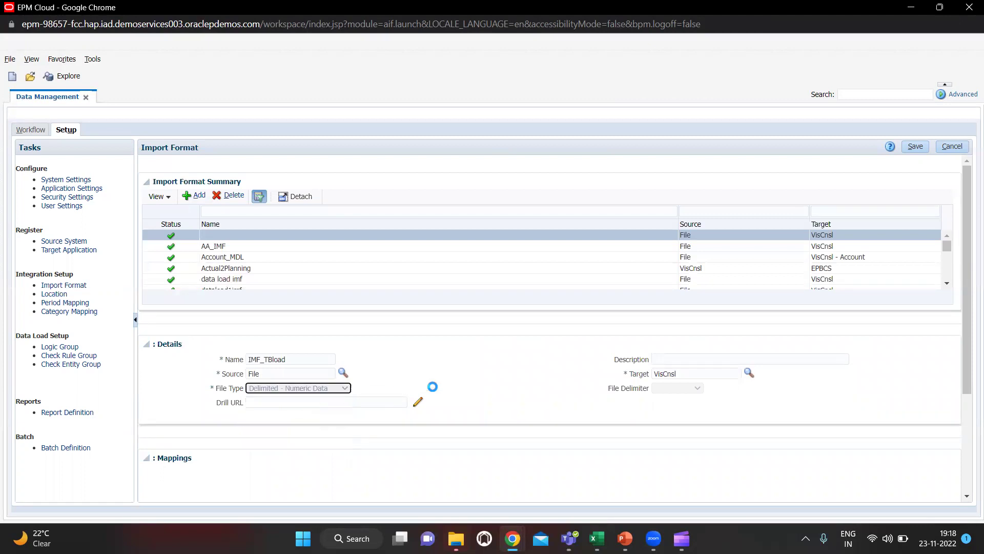
scroll(553, 405, down, 3)
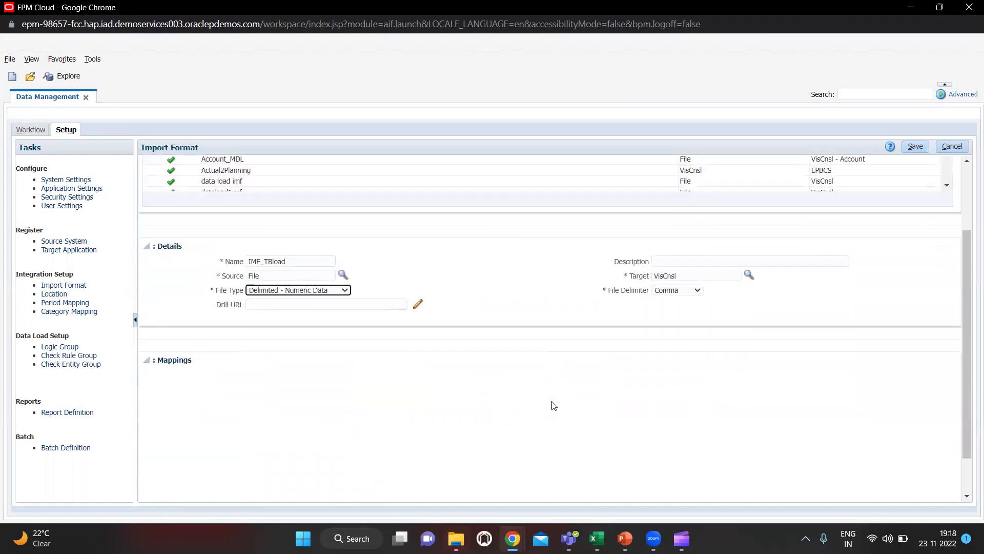
scroll(723, 279, up, 3)
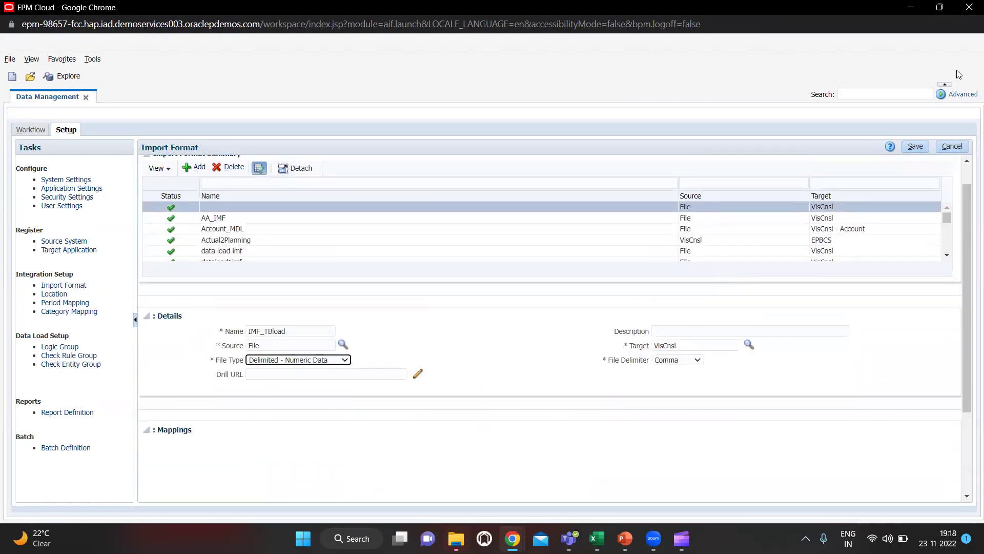
click(915, 147)
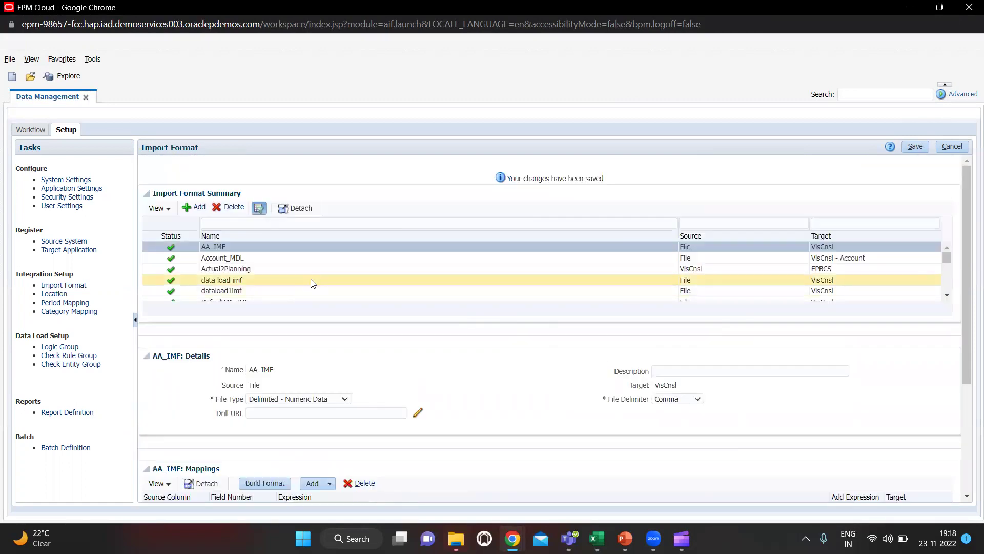
Step: Select the IMF_TBload import format, review its mapping targets and save
scroll(313, 283, down, 10)
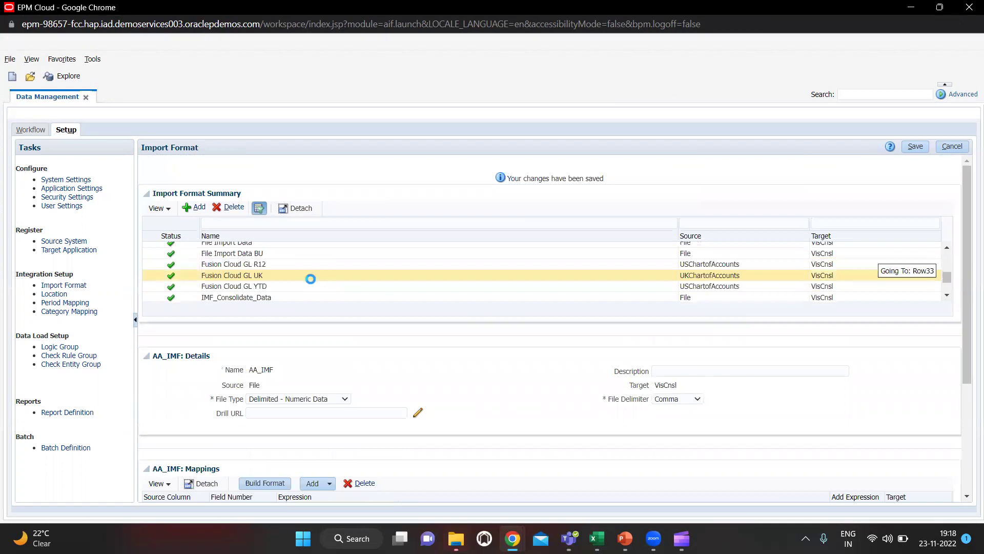
scroll(310, 279, down, 3)
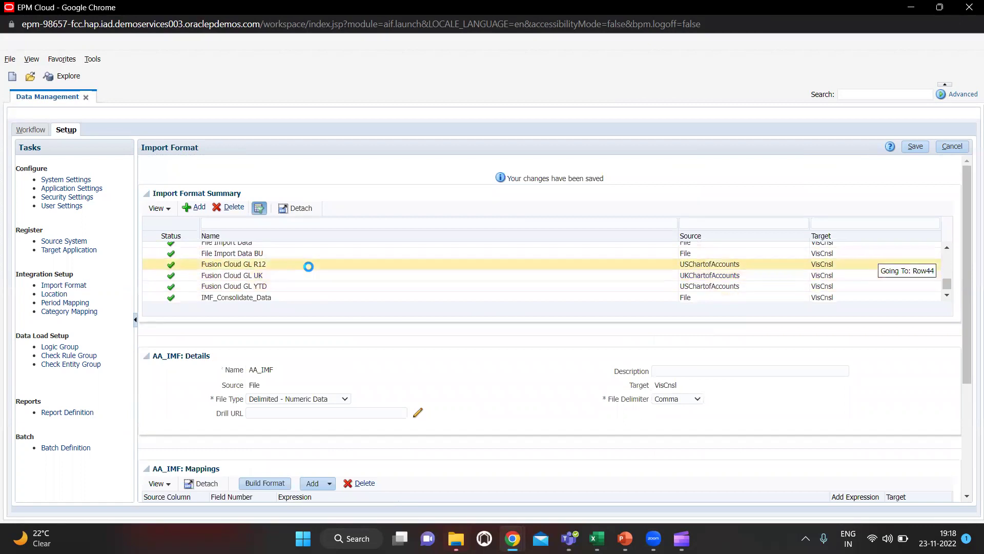
scroll(308, 290, down, 5)
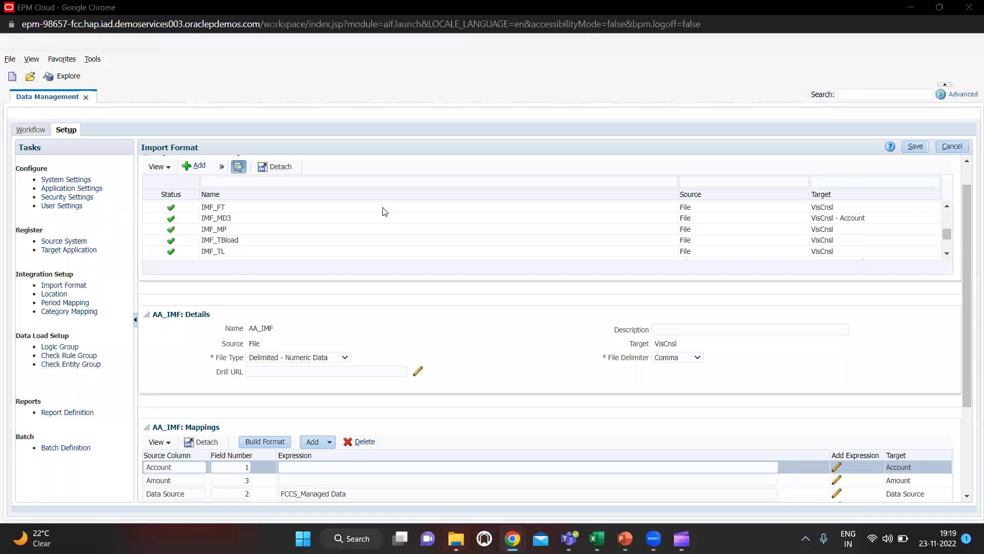
click(309, 242)
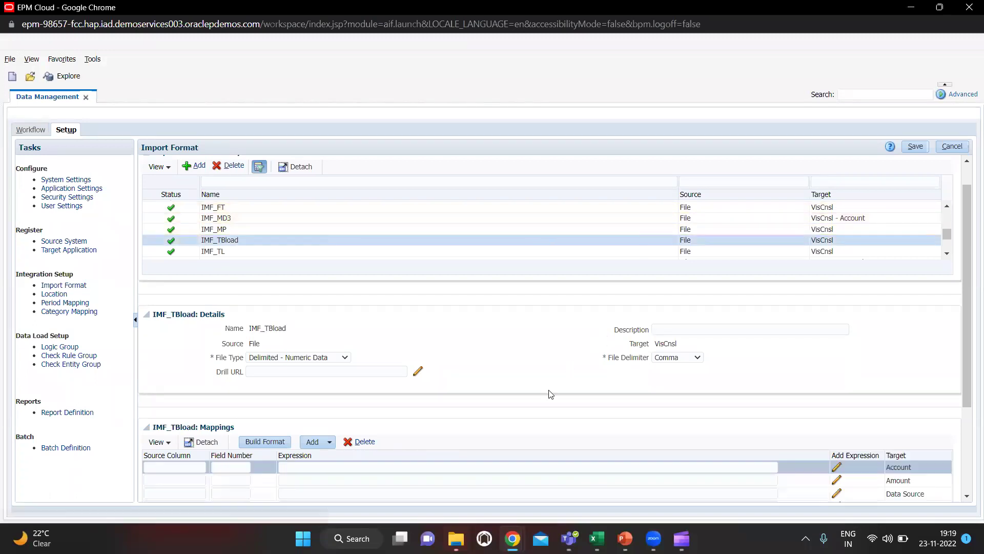
scroll(549, 388, down, 3)
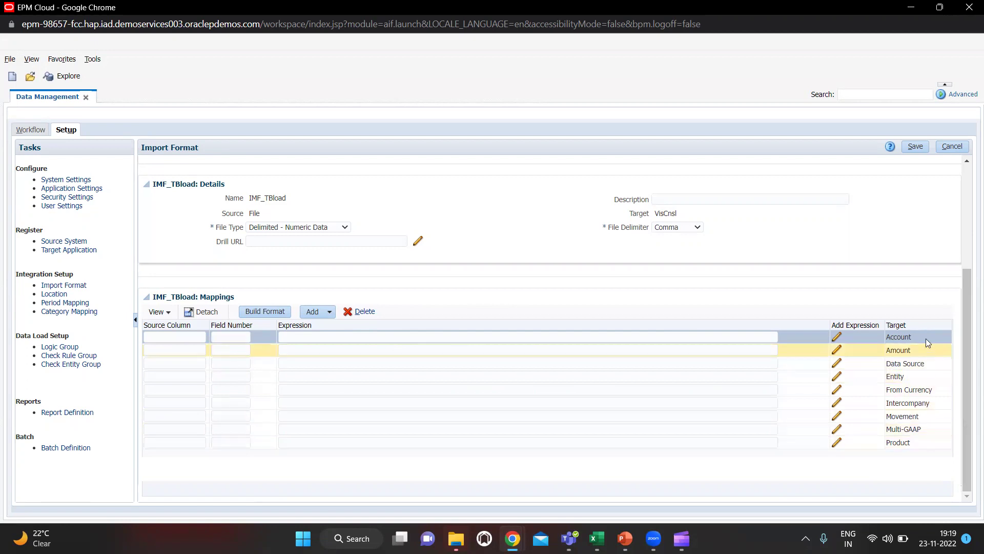
click(916, 147)
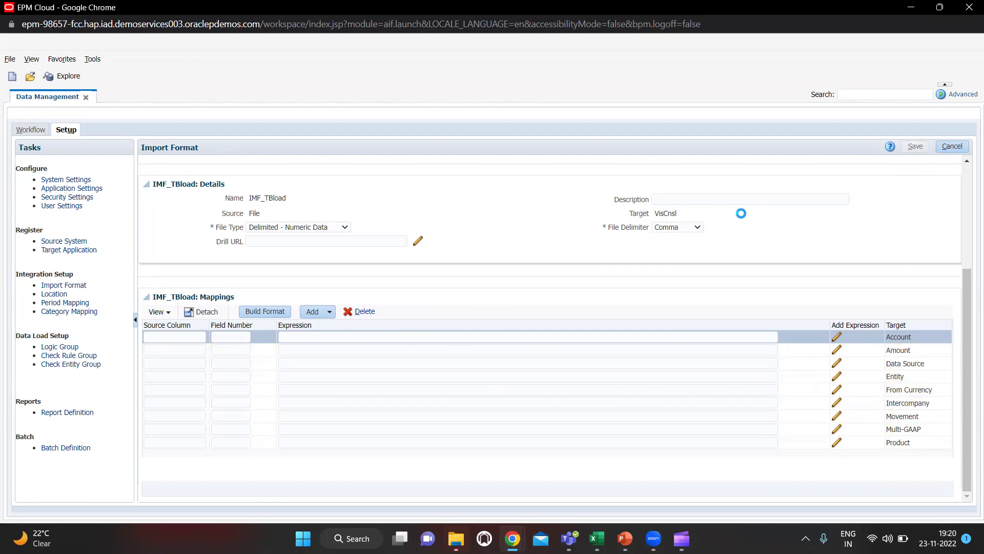
Step: Add a location named LOC_TBload in the integration setup
click(58, 294)
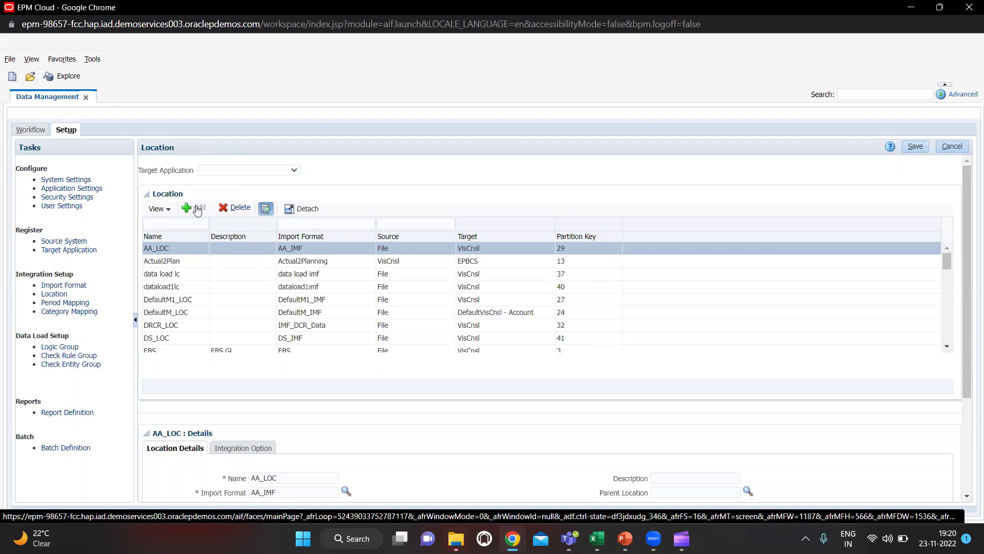
click(197, 210)
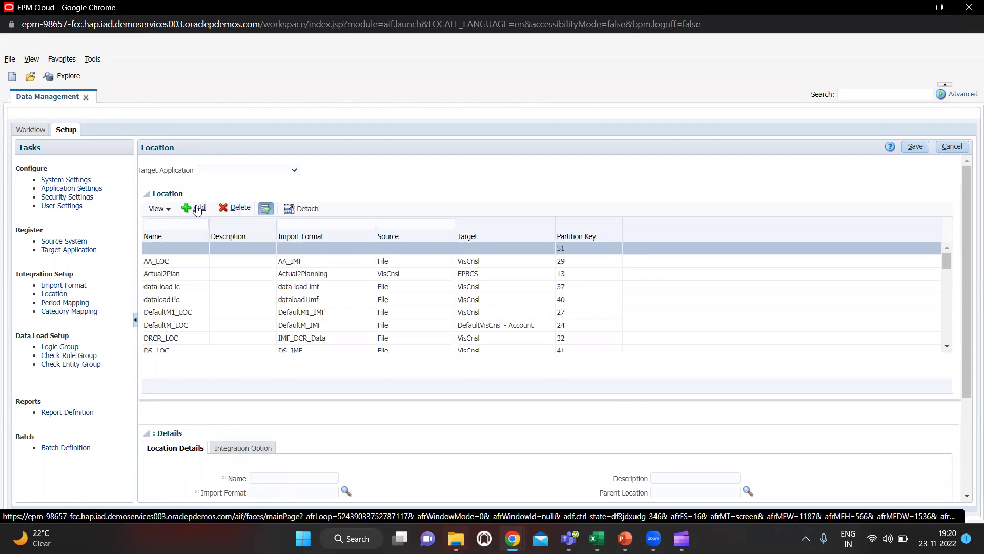
scroll(338, 449, down, 3)
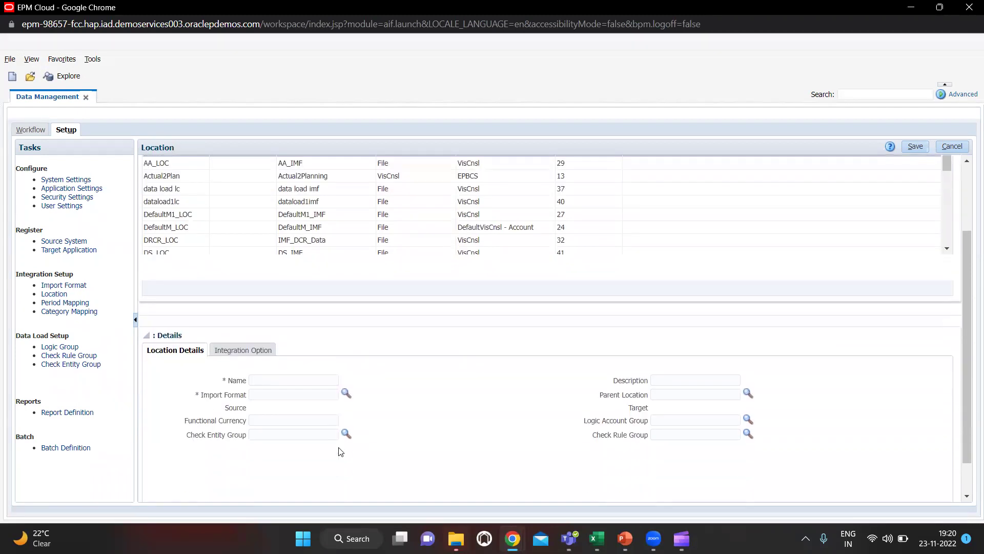
click(297, 382)
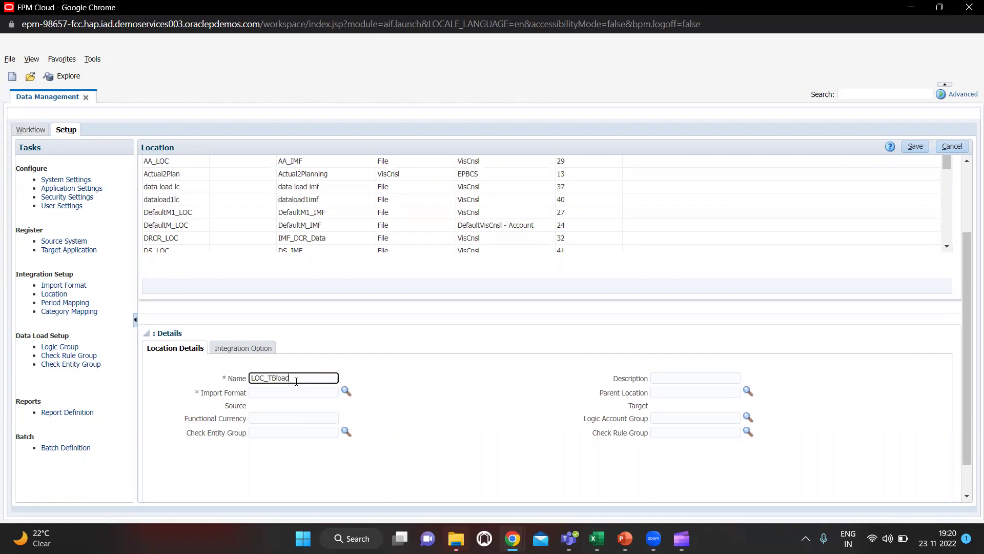
Step: Assign the IMF_TBload import format to the LOC_TBload location and save it
click(346, 392)
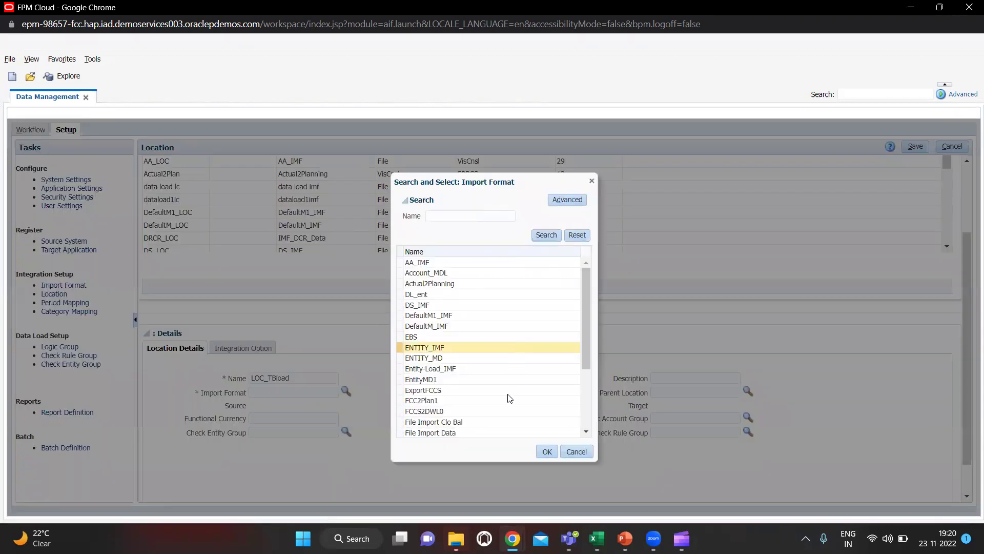
scroll(504, 379, down, 5)
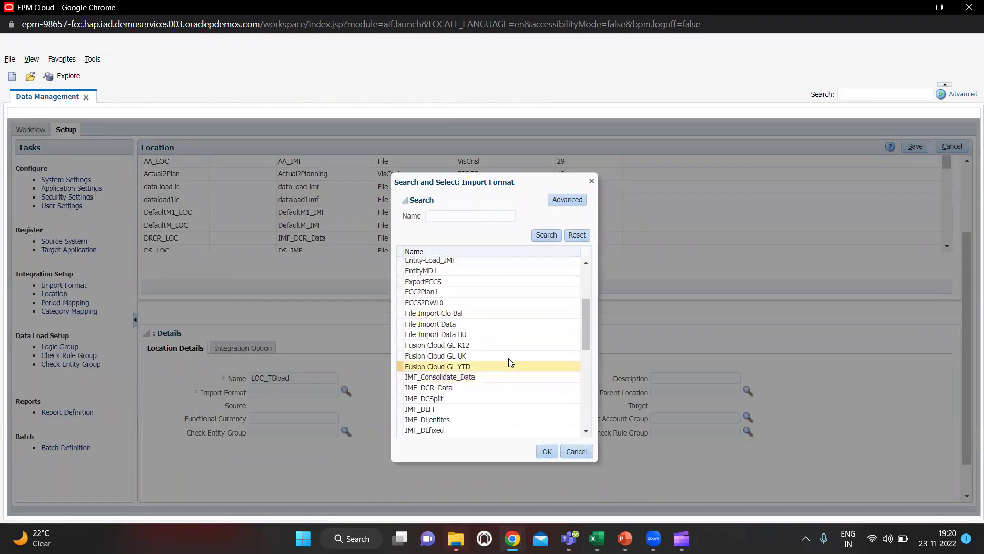
scroll(477, 377, down, 2)
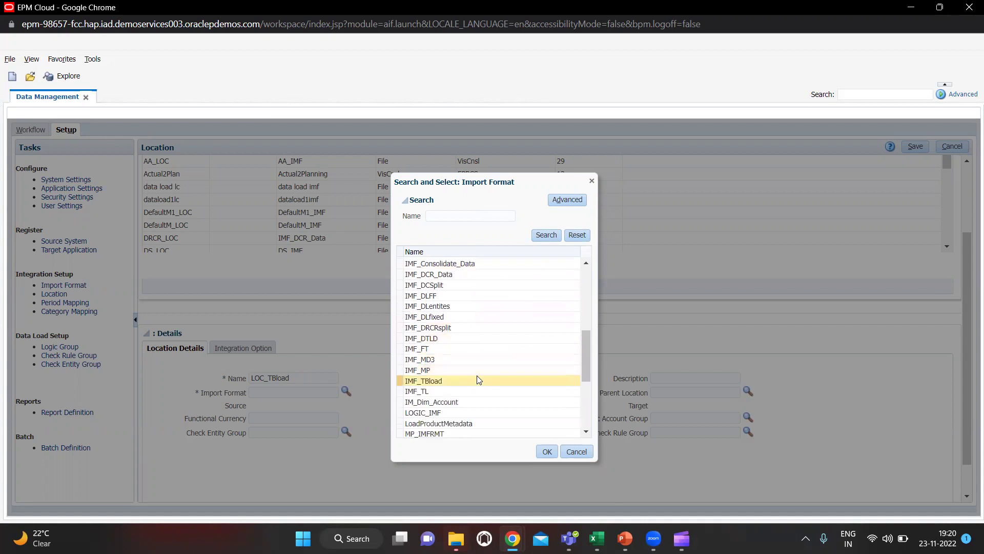
click(479, 359)
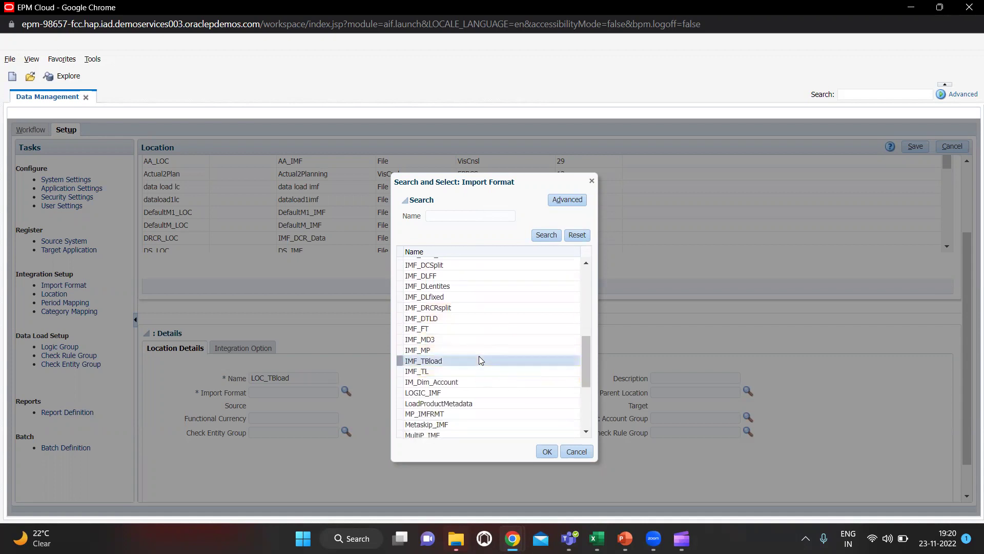
click(549, 454)
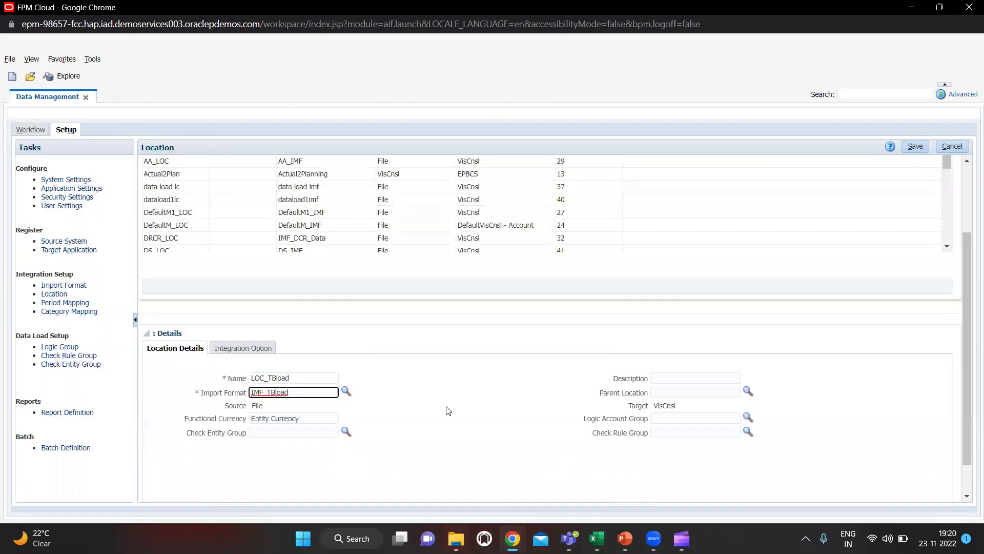
scroll(305, 349, down, 1)
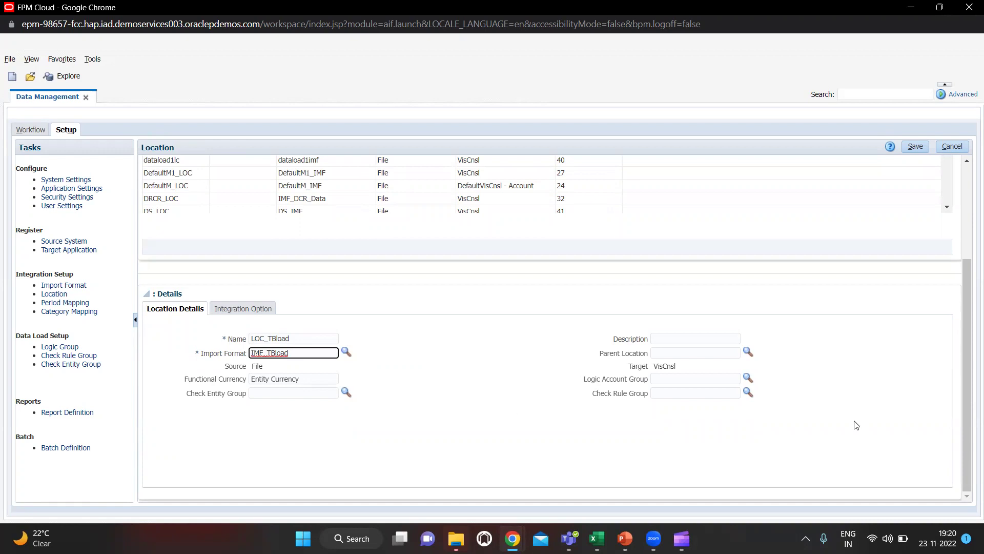
click(914, 147)
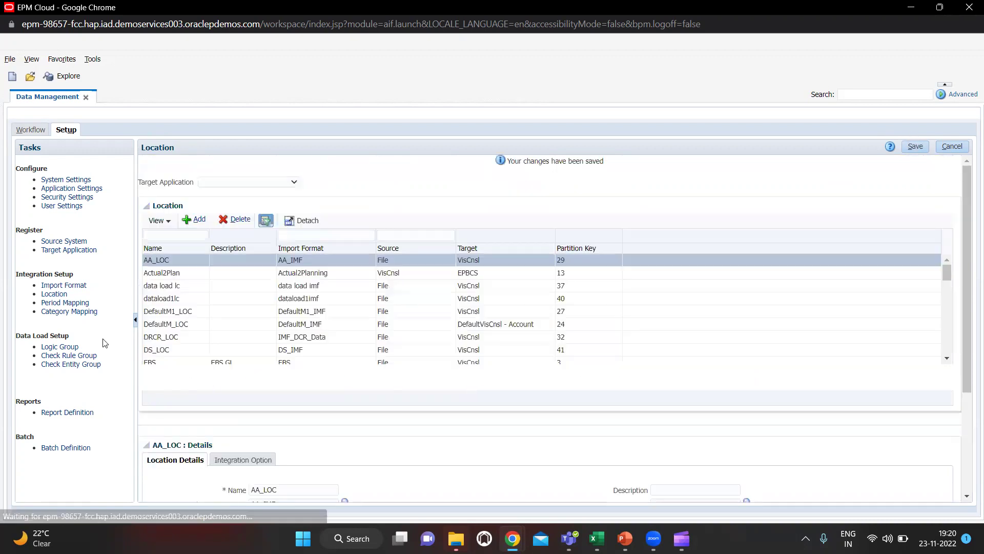
Step: Open the data load mapping and set its point of view location to LOC_TBload
click(28, 130)
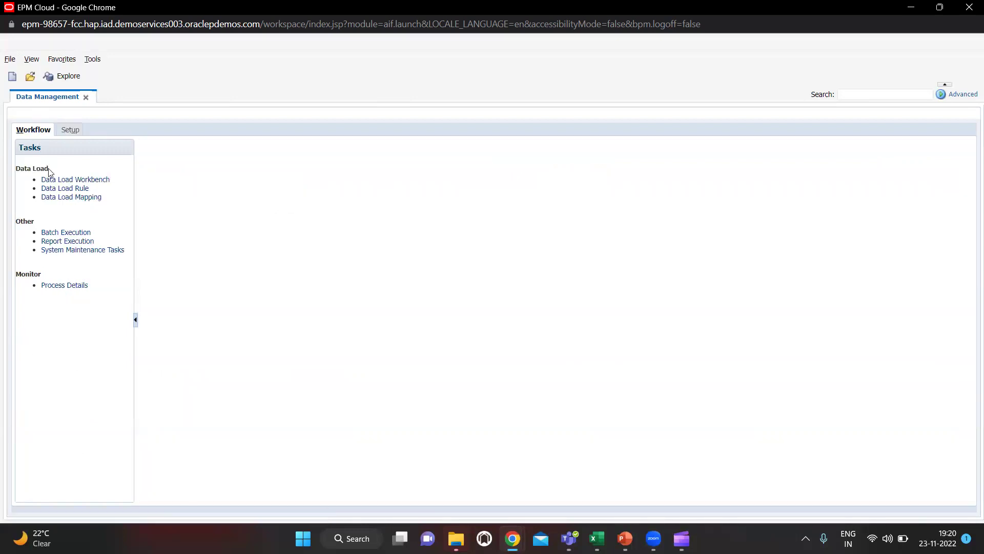
click(53, 198)
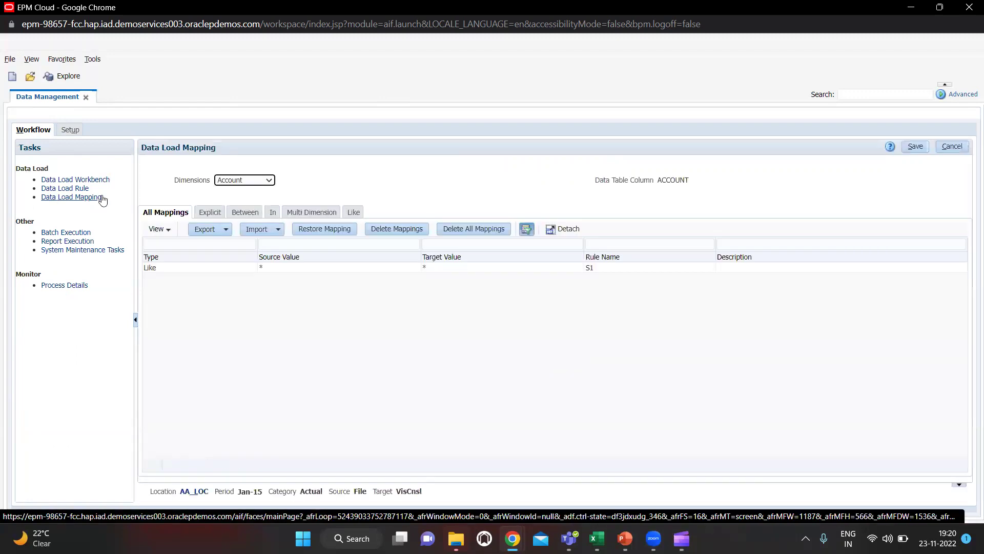
click(199, 492)
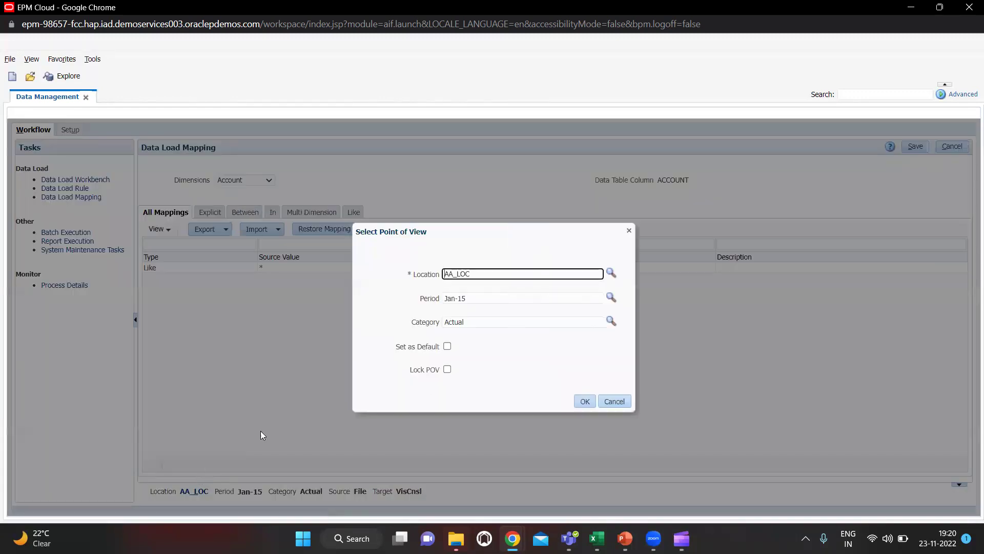
click(611, 274)
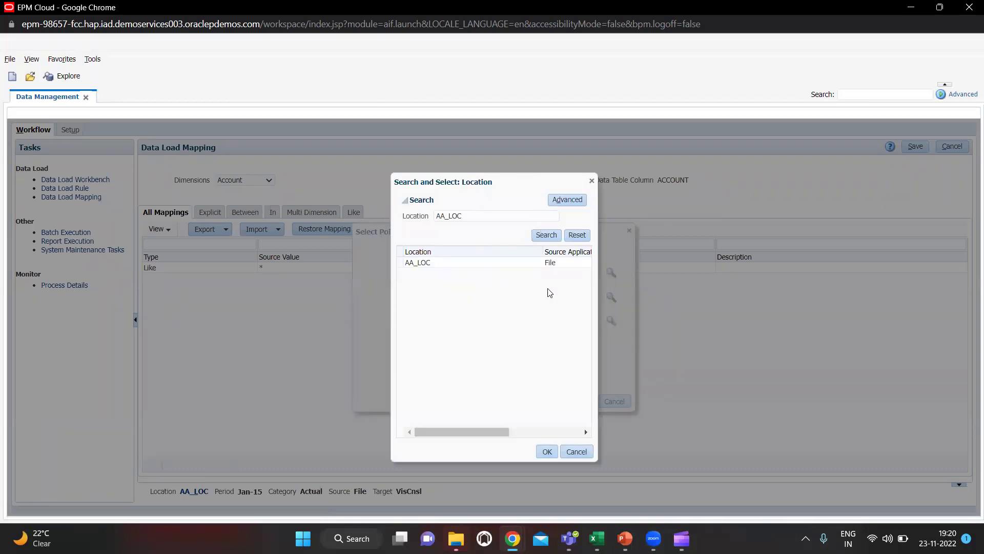
click(573, 236)
click(547, 235)
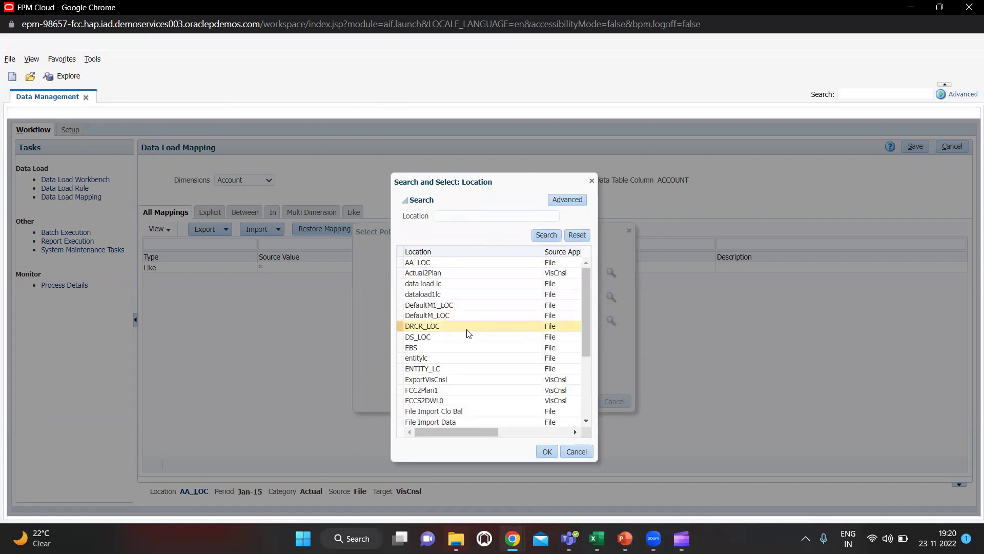
scroll(463, 348, down, 5)
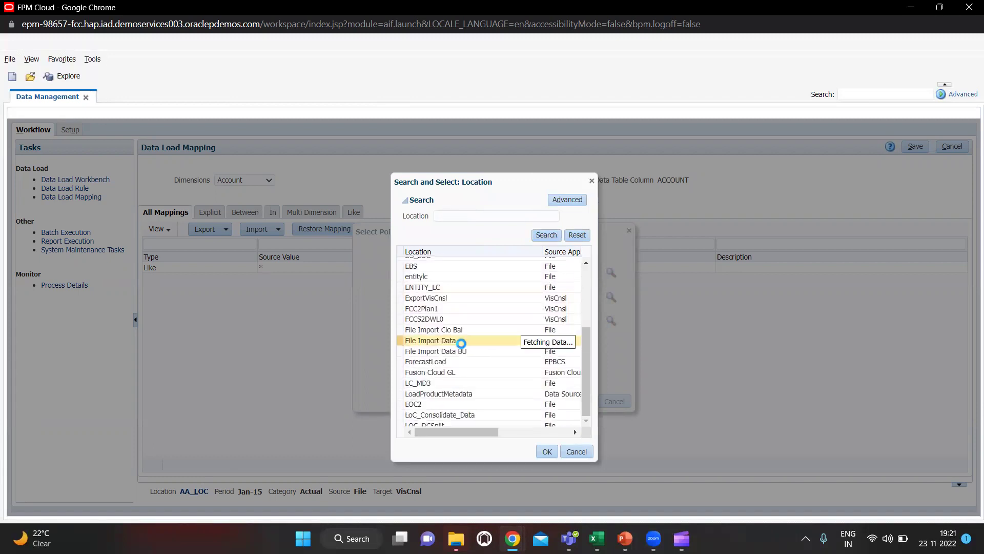
scroll(463, 350, down, 3)
scroll(459, 377, down, 3)
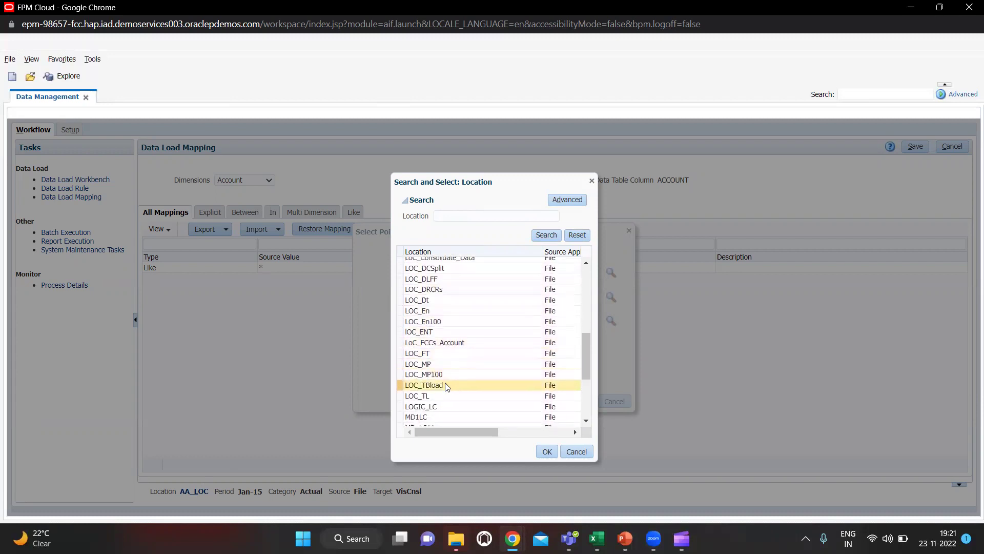
click(446, 386)
click(552, 456)
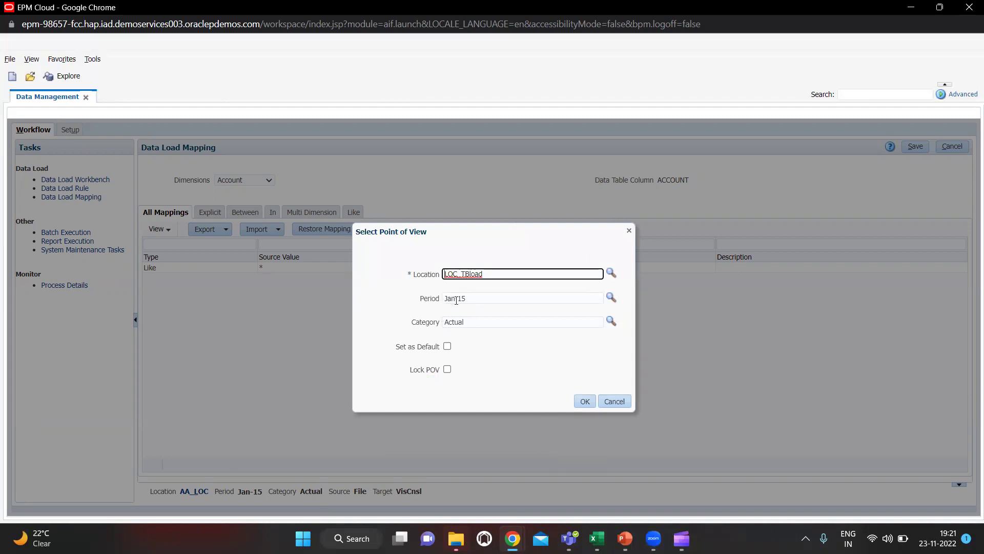
click(588, 405)
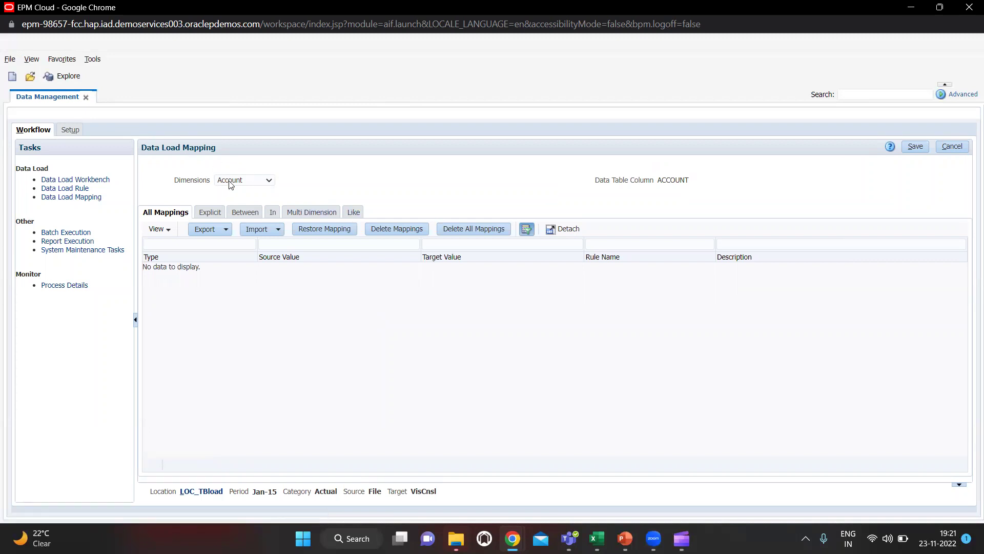
Step: Add a Like mapping for the Account dimension from source * to target * with rule name 1 and save
click(354, 212)
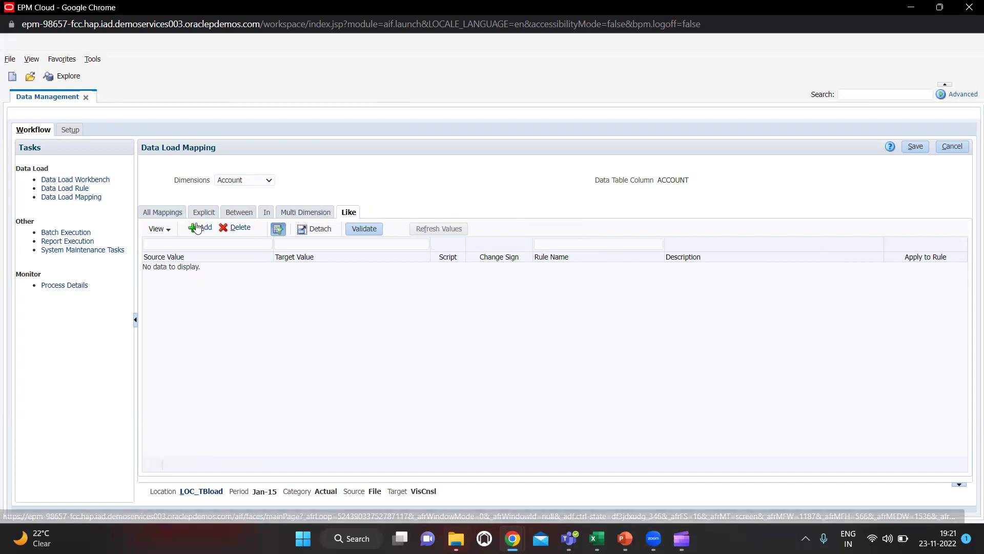
click(200, 228)
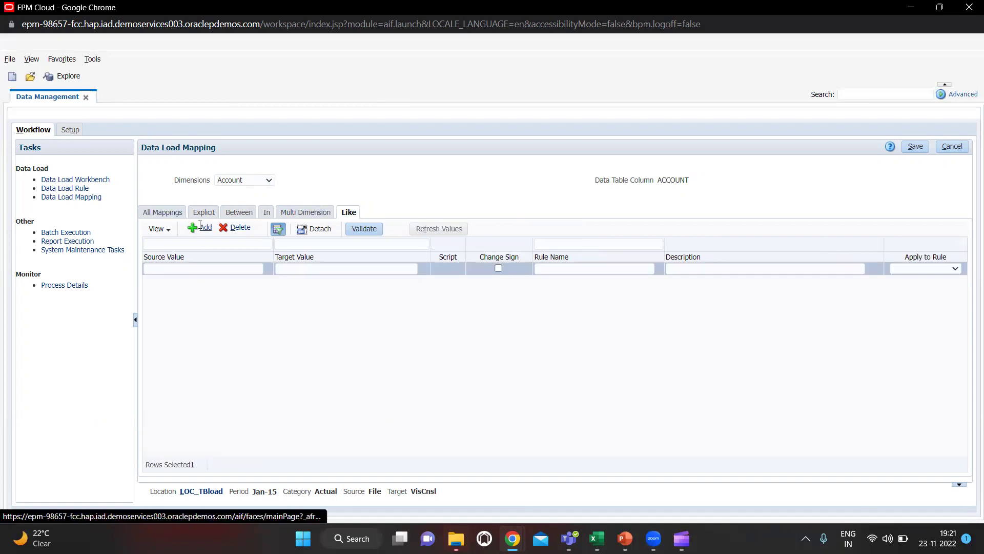
click(198, 268)
text(*)
key(Tab)
text(*)
key(Tab)
key(Tab)
key(Tab)
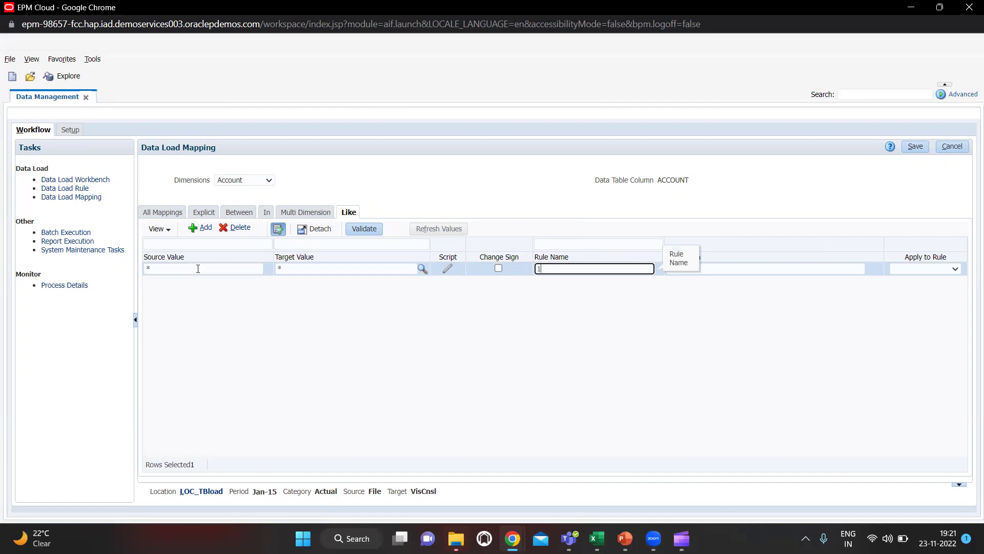
text(1)
click(918, 150)
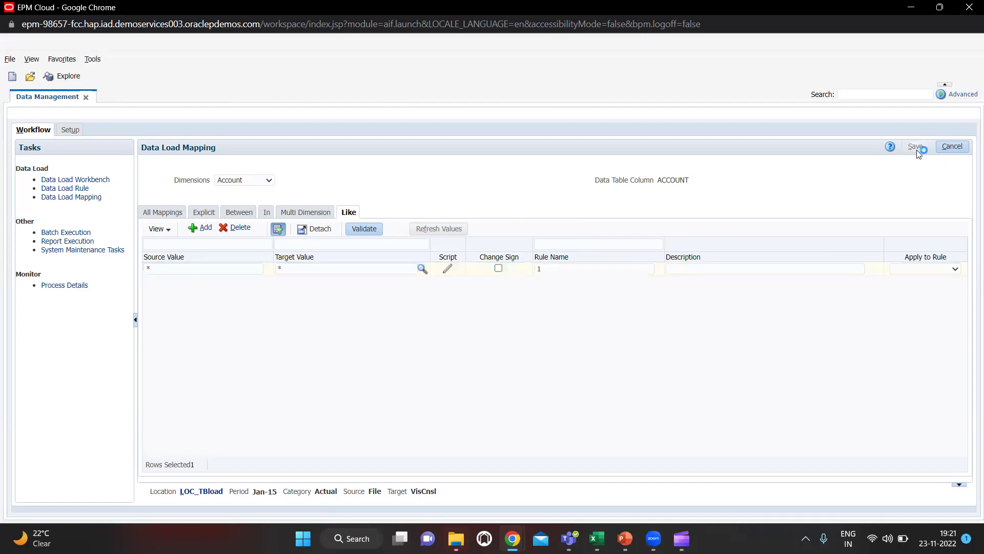
Step: Check the Data Source dimension's mapping, and add and save an Entity Like mapping from * to * with rule name 2
click(244, 184)
click(236, 203)
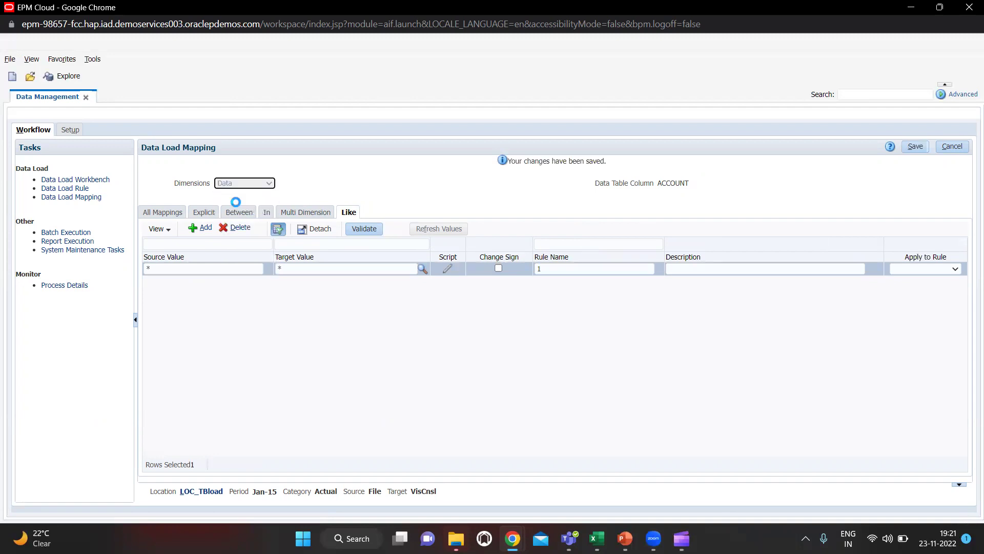
click(254, 184)
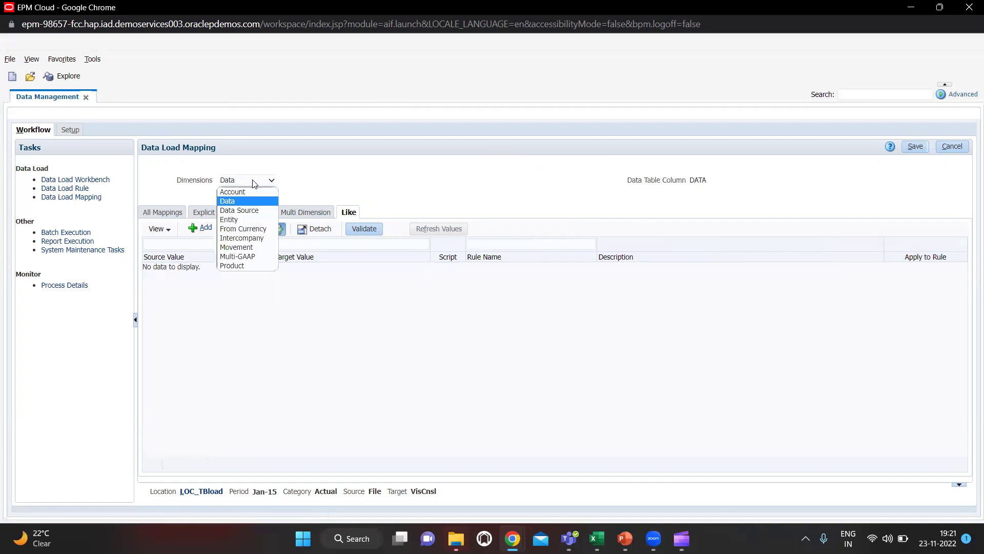
click(241, 210)
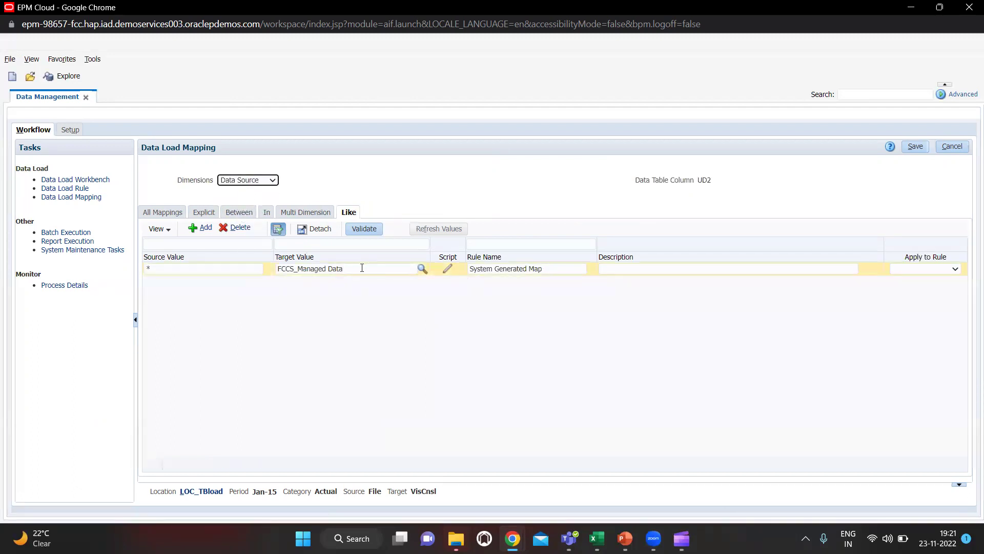
click(245, 181)
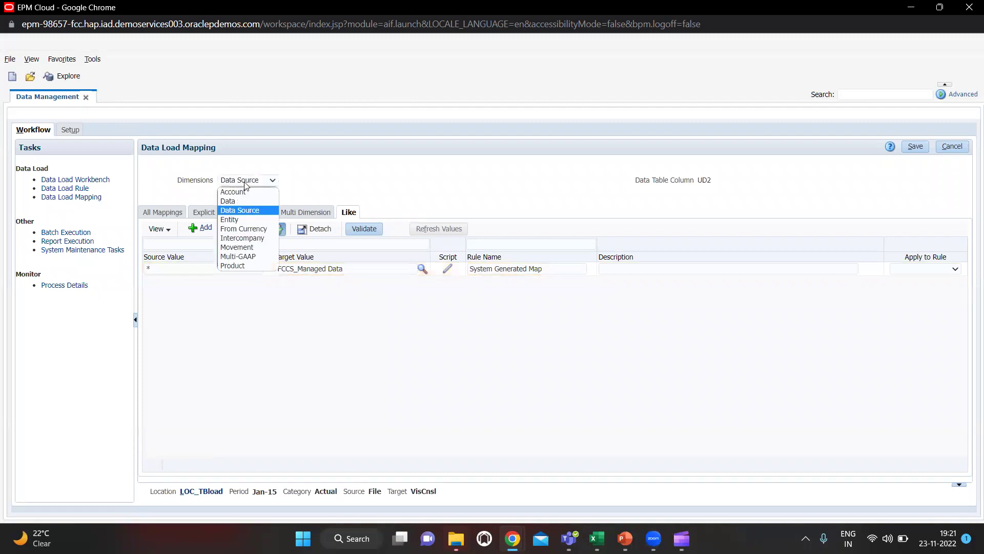
click(245, 219)
click(200, 229)
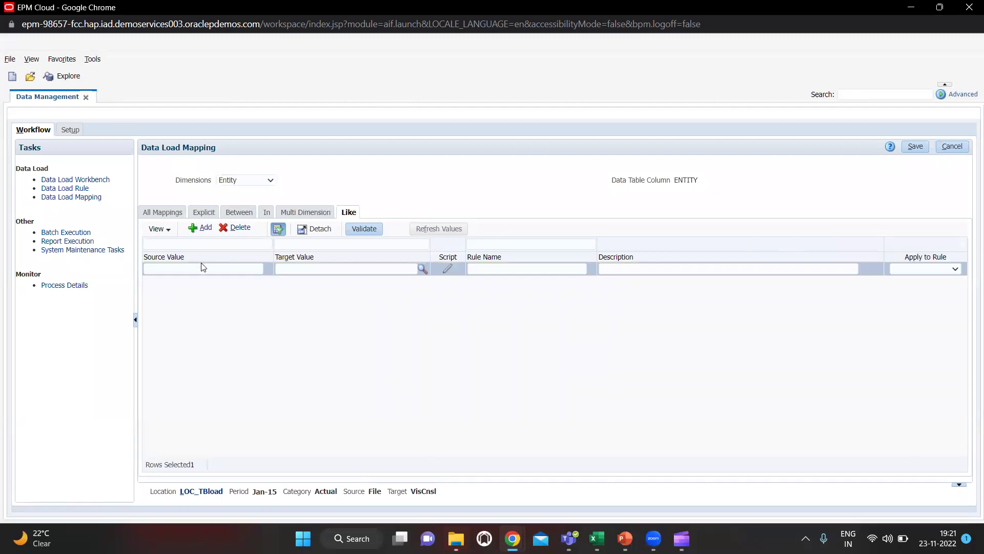
click(203, 268)
text(*)
key(Tab)
text(*)
key(Tab)
key(Tab)
text(2)
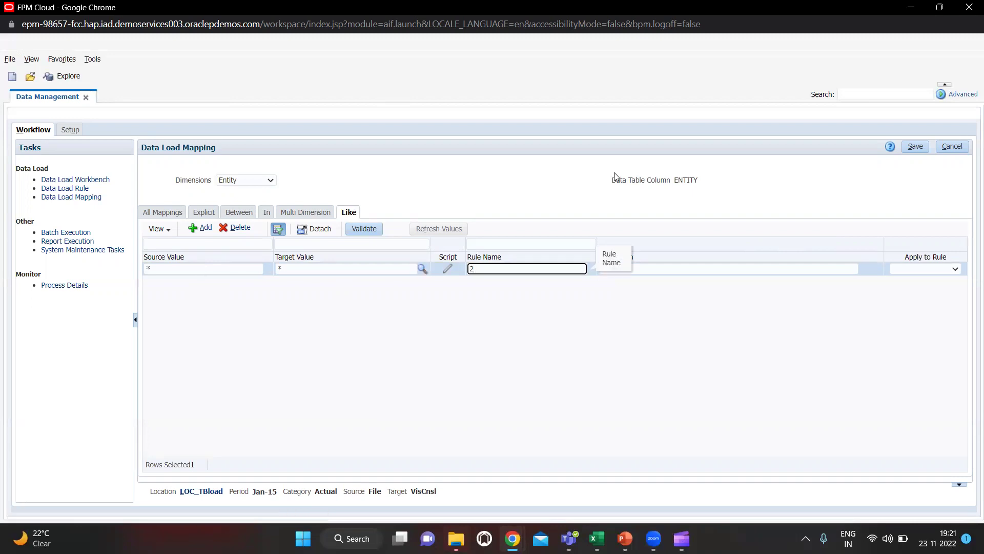
click(908, 147)
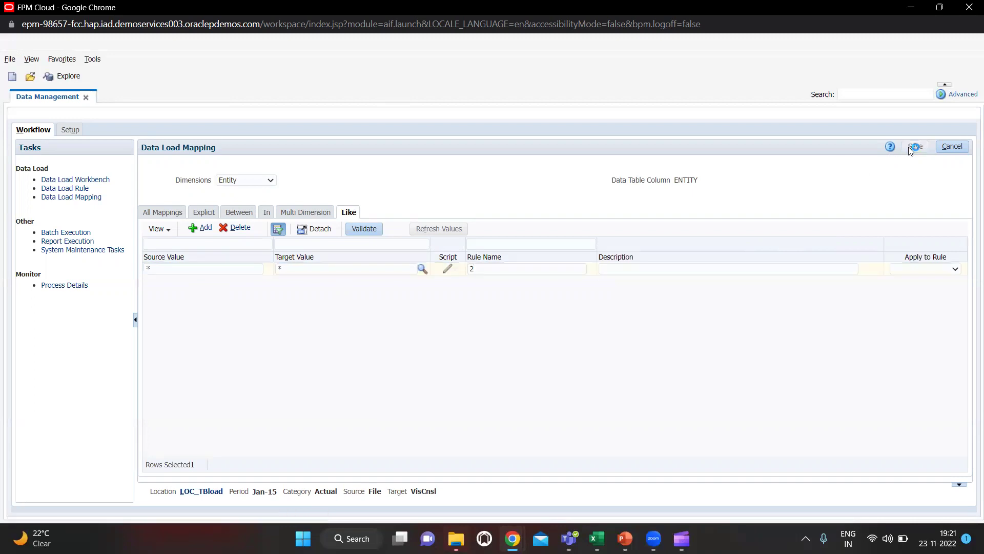
Step: Switch the data load mapping to the From Currency dimension and add a new Like mapping row
click(248, 184)
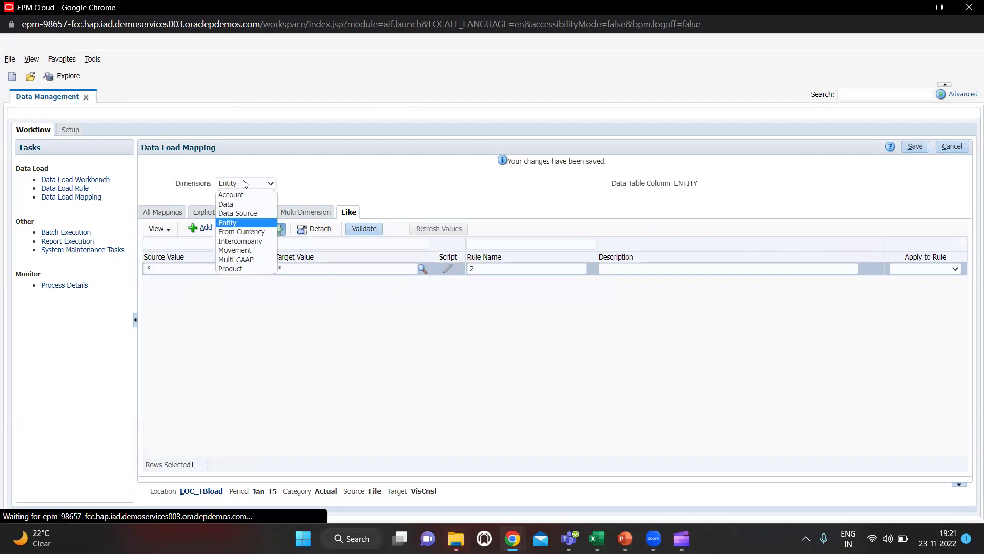
click(239, 233)
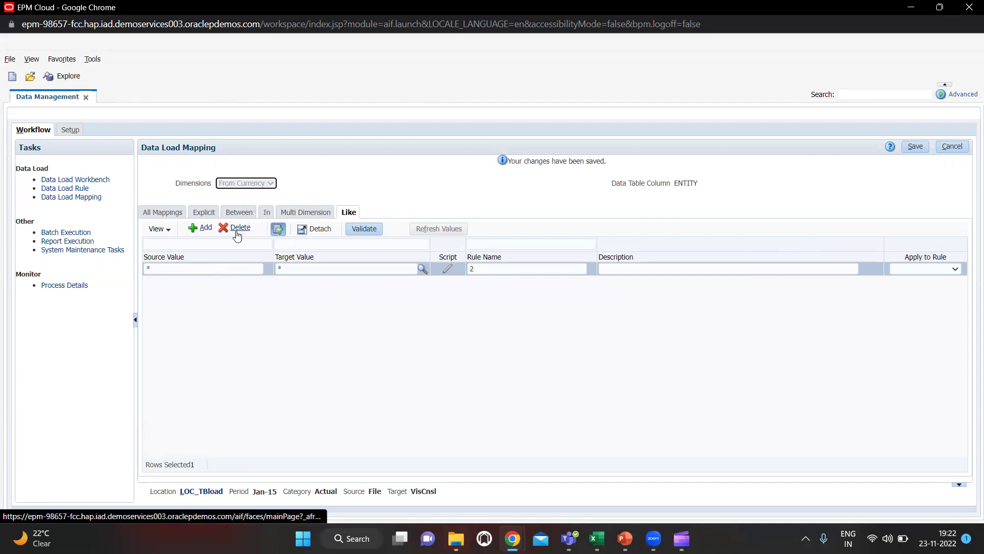
click(197, 229)
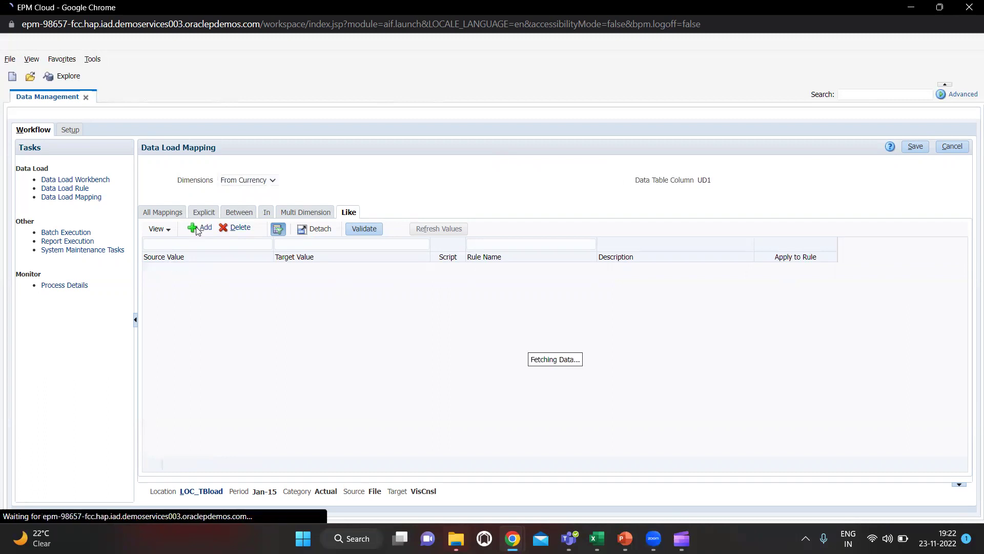
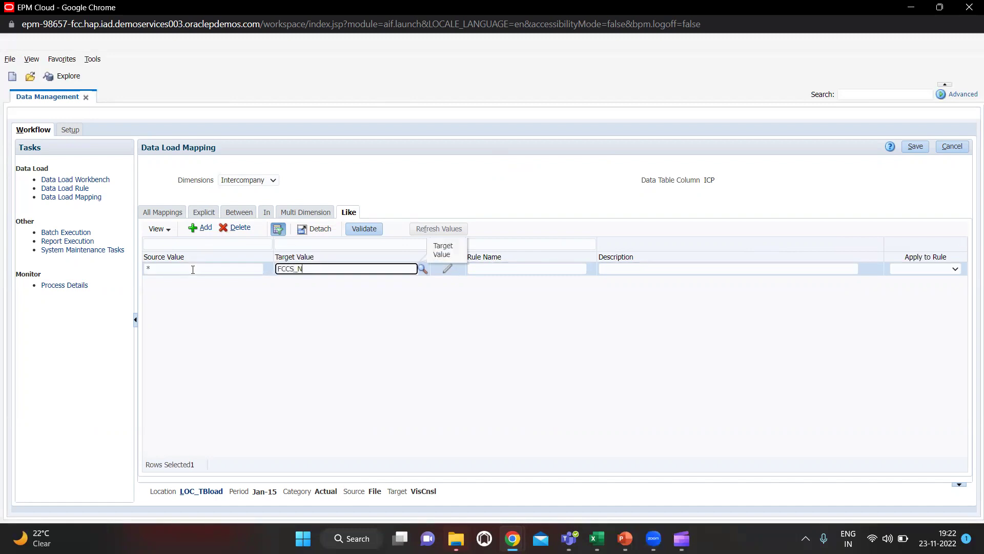
Step: Map the Intercompany dimension's * source to FCCS_No Intercompany with rule name 4 and save the Like mapping
text(FCCS_No)
key(Tab)
key(Tab)
key(Tab)
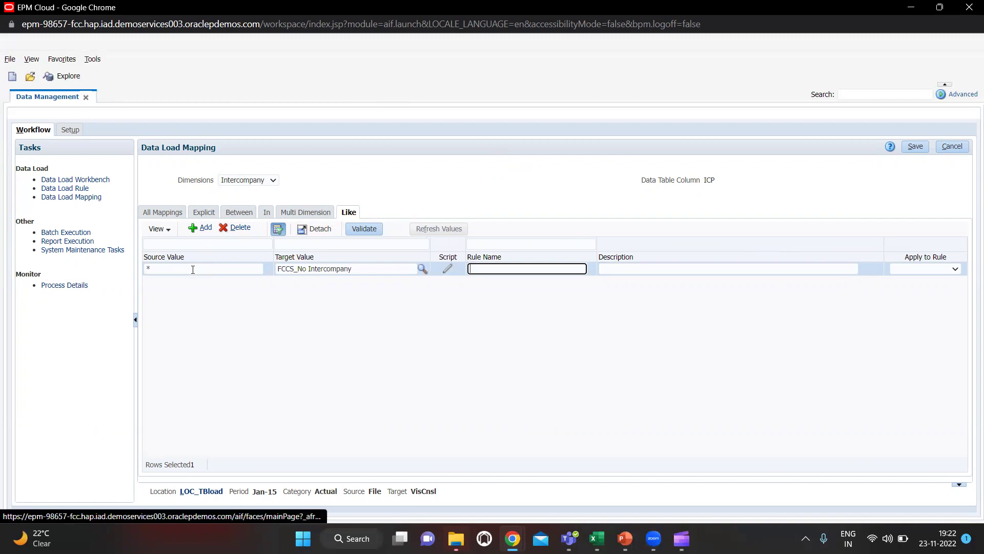
text(4)
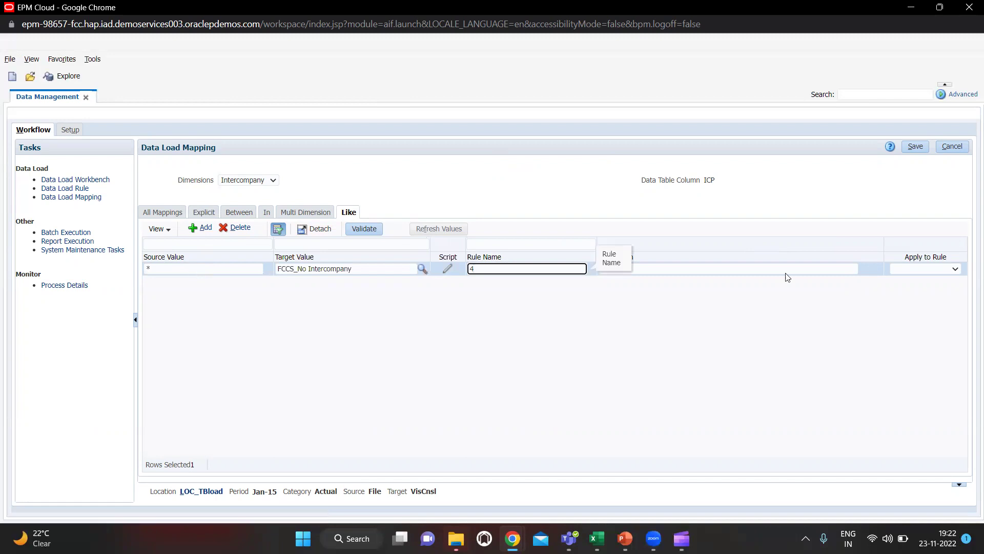
click(910, 150)
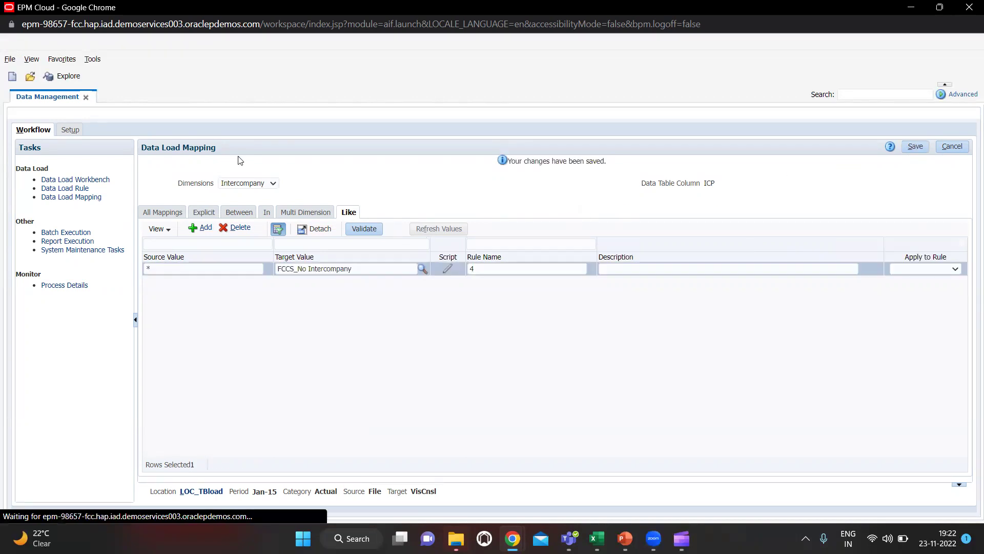
Step: Change the Movement dimension's Like mapping target to FCCS_Mvmts_Cash and save it
click(257, 185)
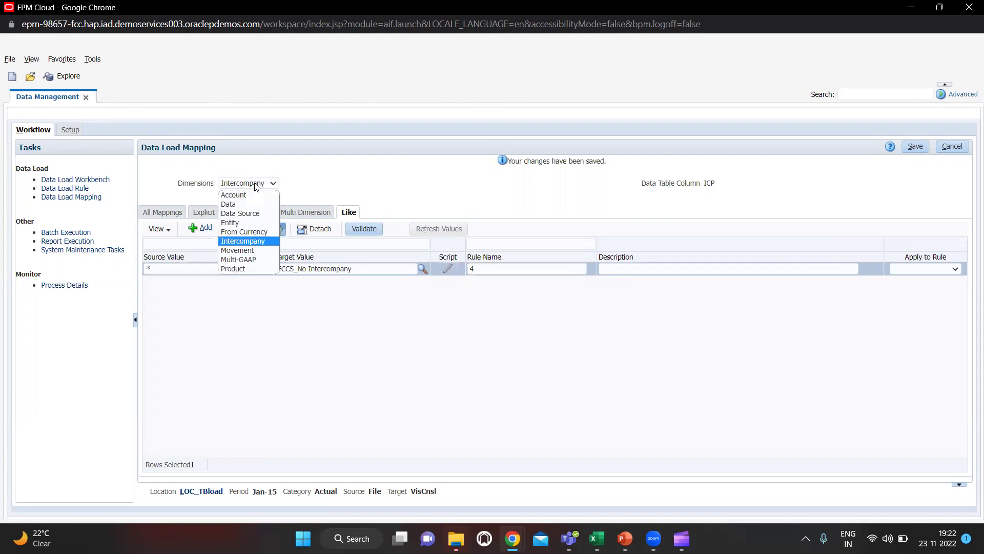
click(242, 250)
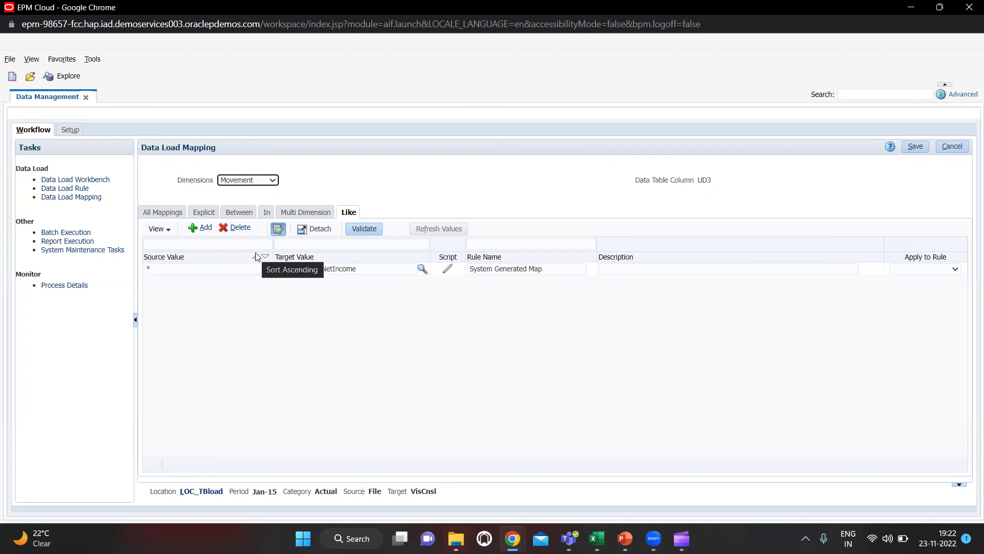
click(374, 270)
key(BackSpace)
key(BackSpace)
key(BackSpace)
key(BackSpace)
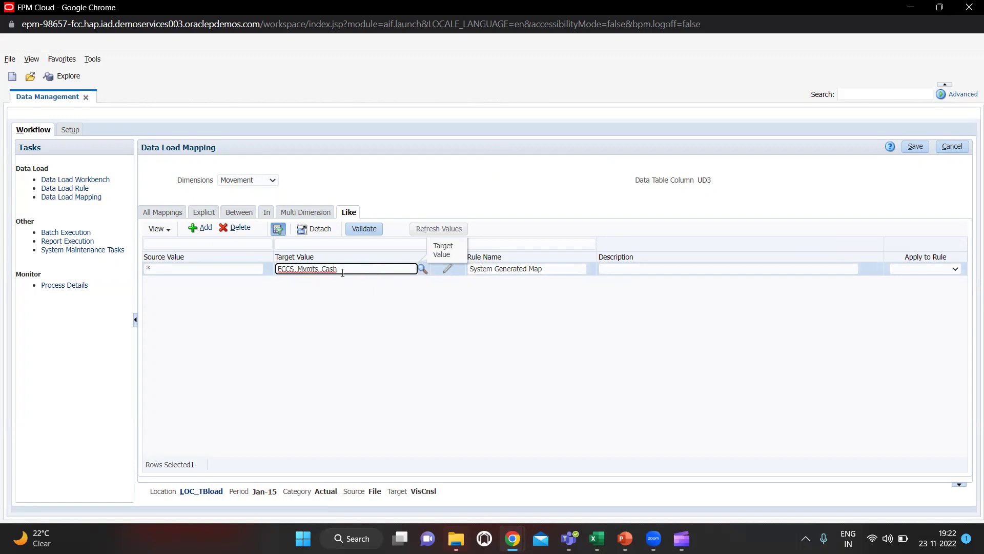
click(916, 147)
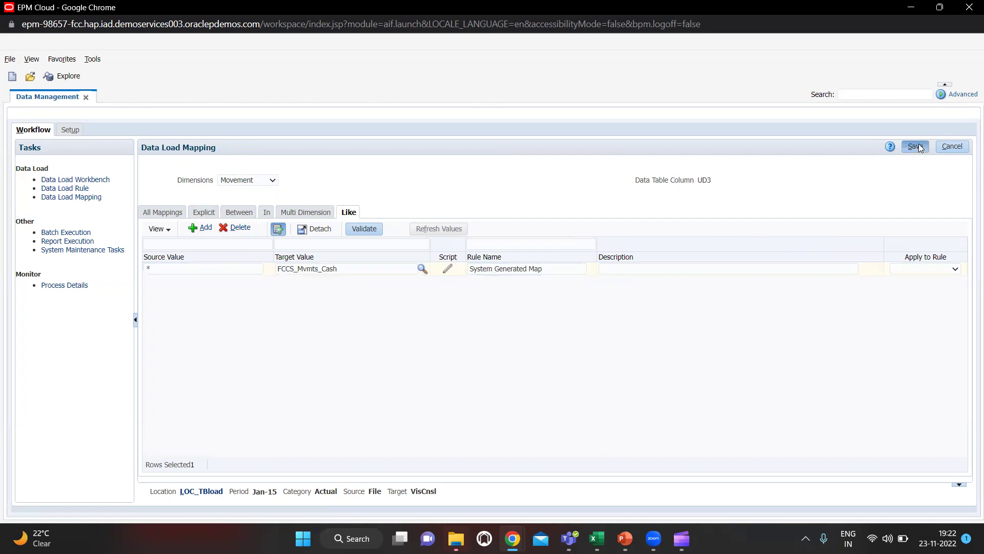
Step: Check the Multi-GAAP mapping, and add and save a Product Like mapping from * to No Product with rule name 5
click(241, 183)
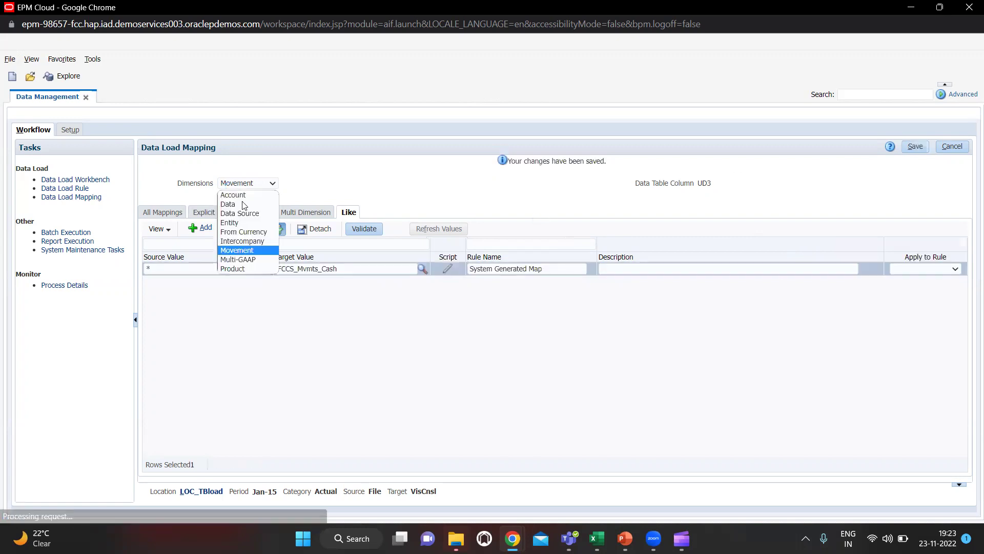
click(241, 259)
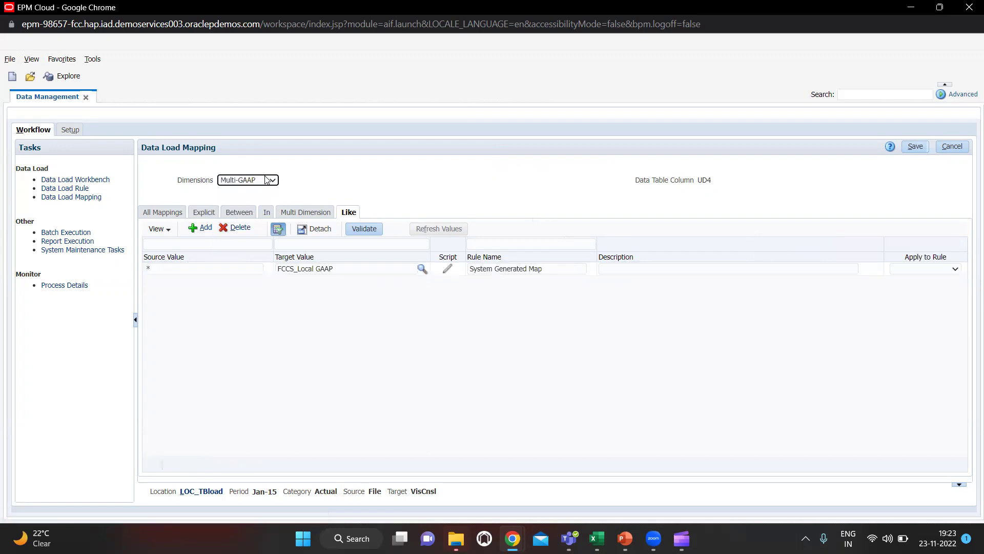
click(231, 181)
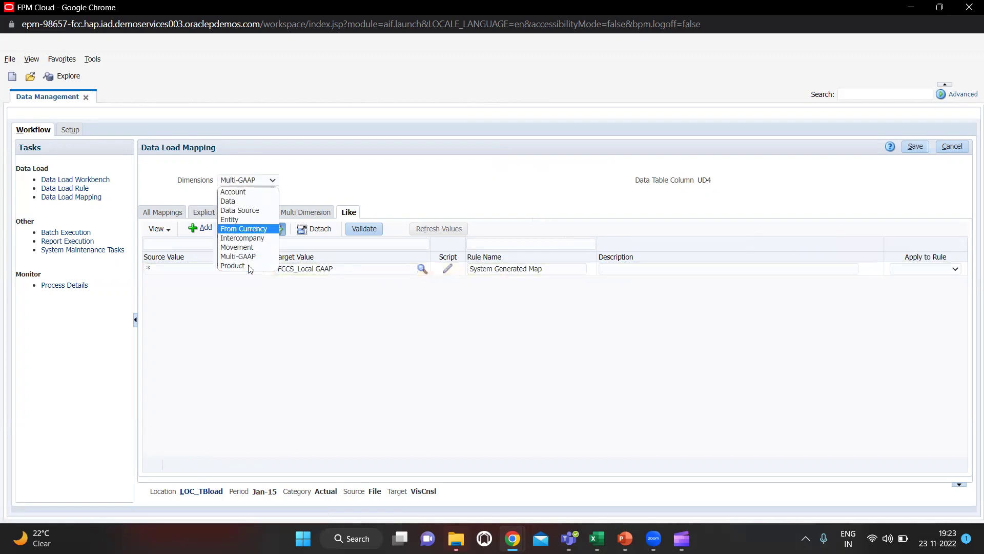
click(232, 266)
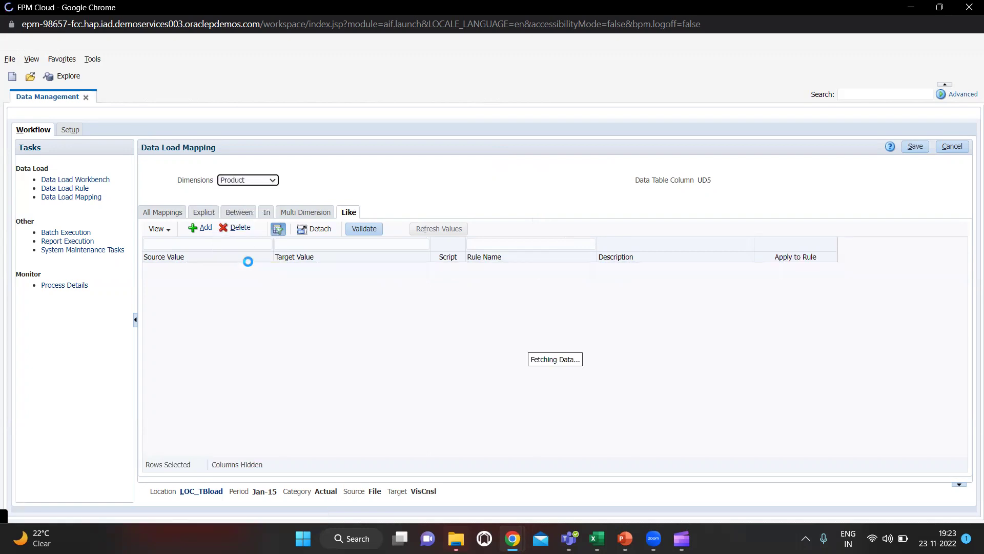
click(198, 229)
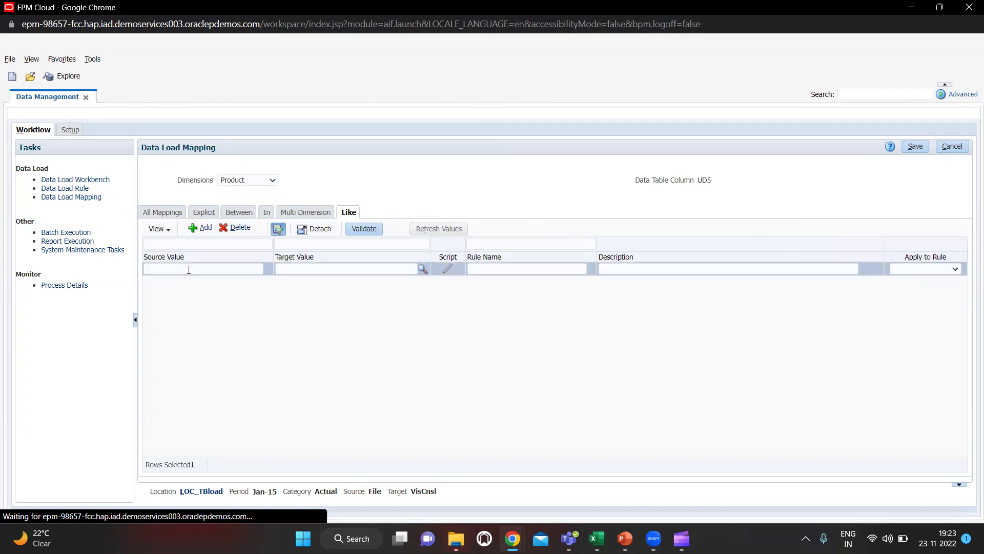
text(*)
key(Tab)
text(N)
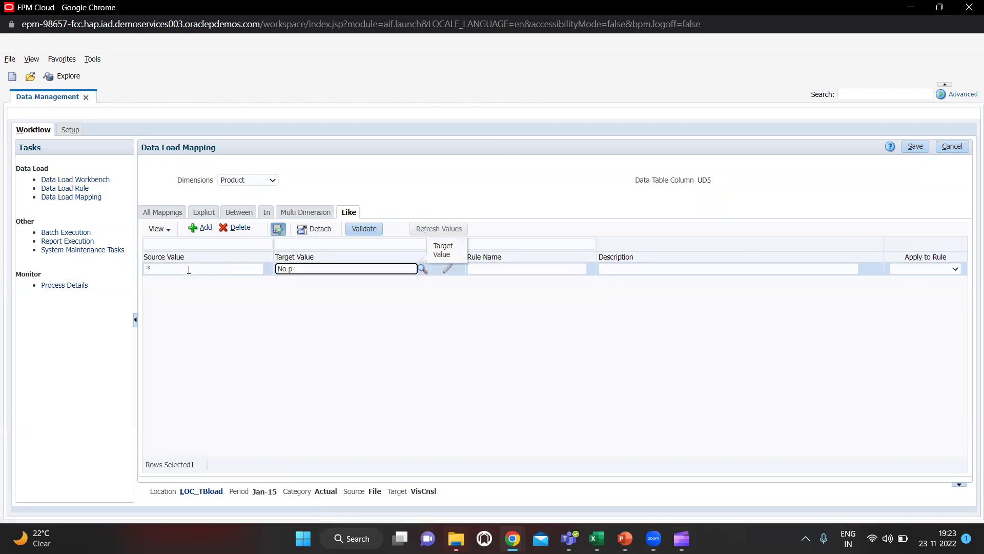
key(Tab)
key(Tab)
text(5)
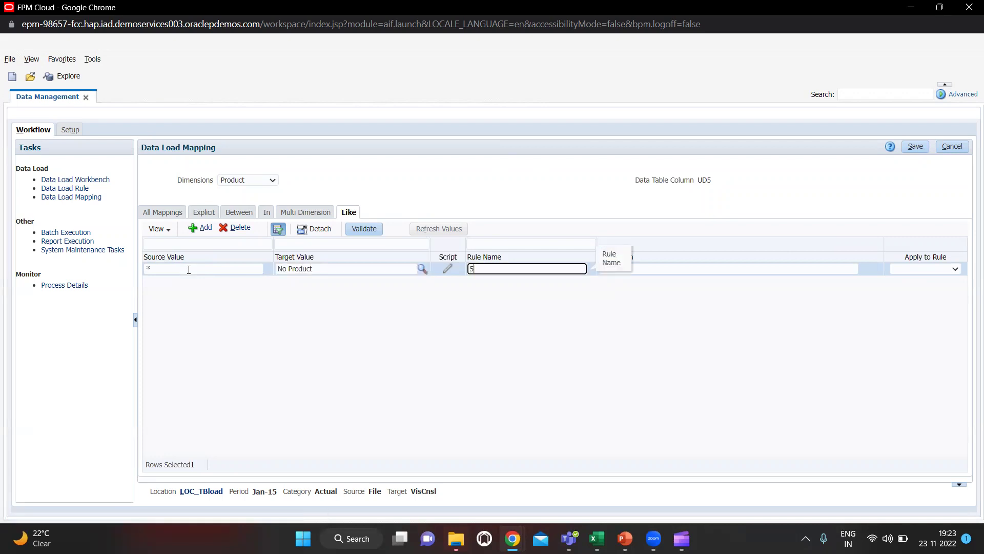
click(923, 146)
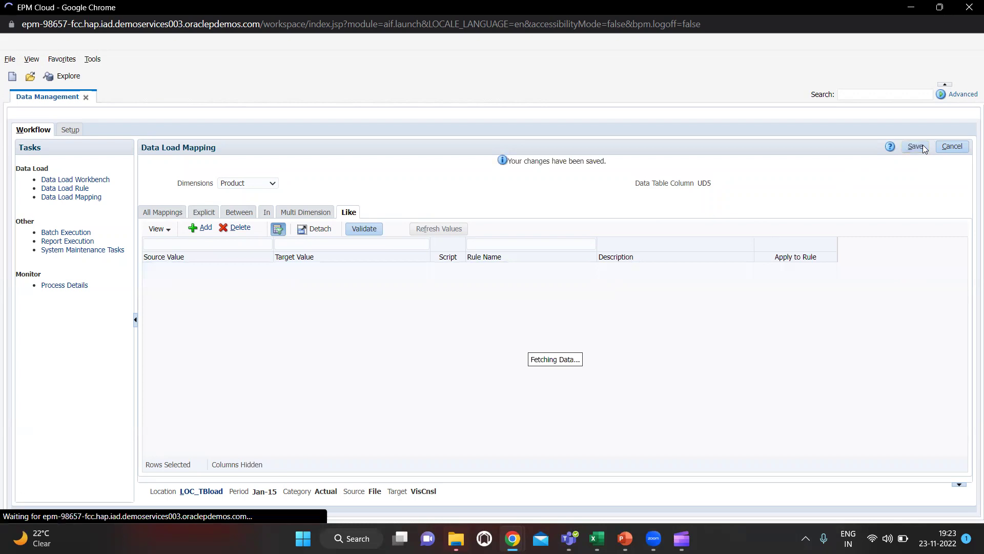
Step: Check the data load rules for LOC_TBload, and download the Trial Balance template from the Data Load Workbench
click(61, 190)
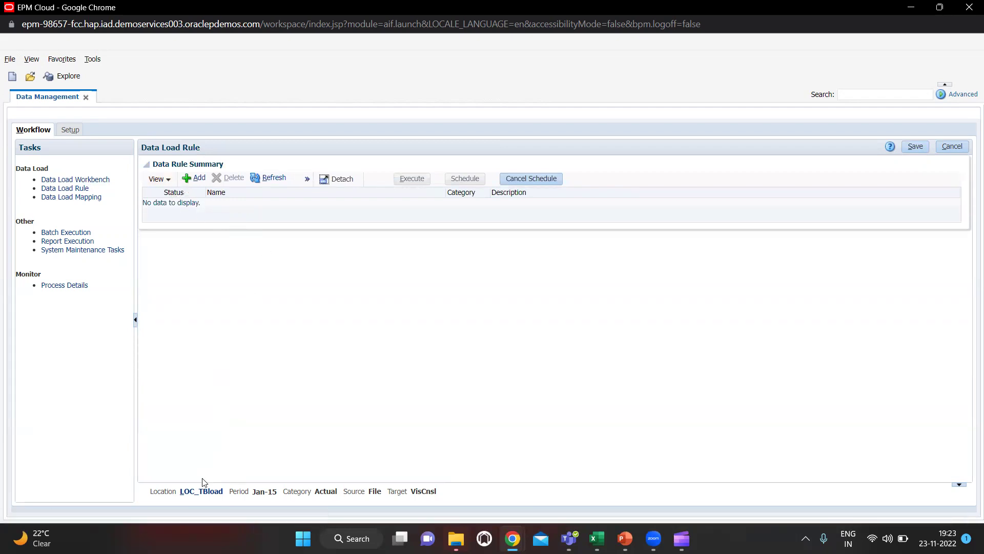
click(77, 179)
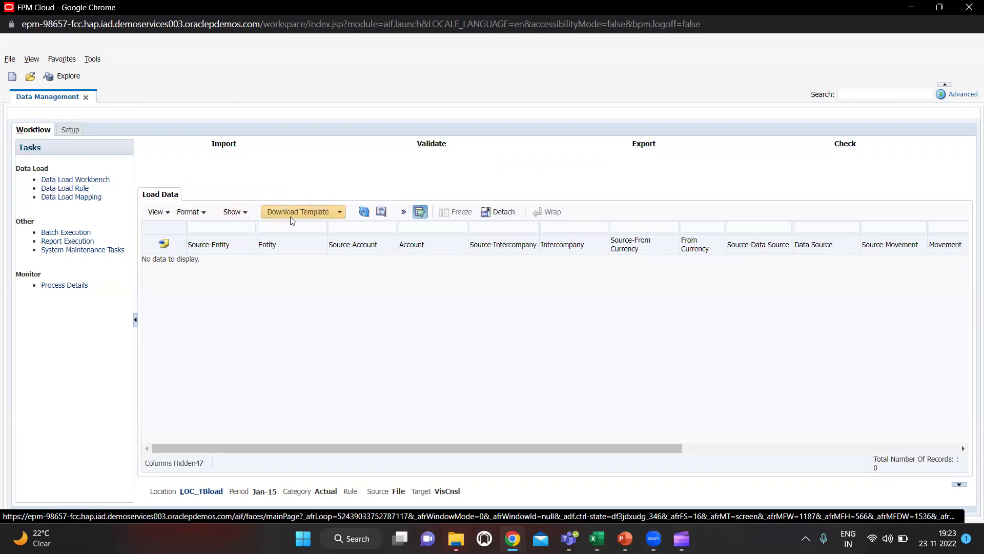
click(314, 213)
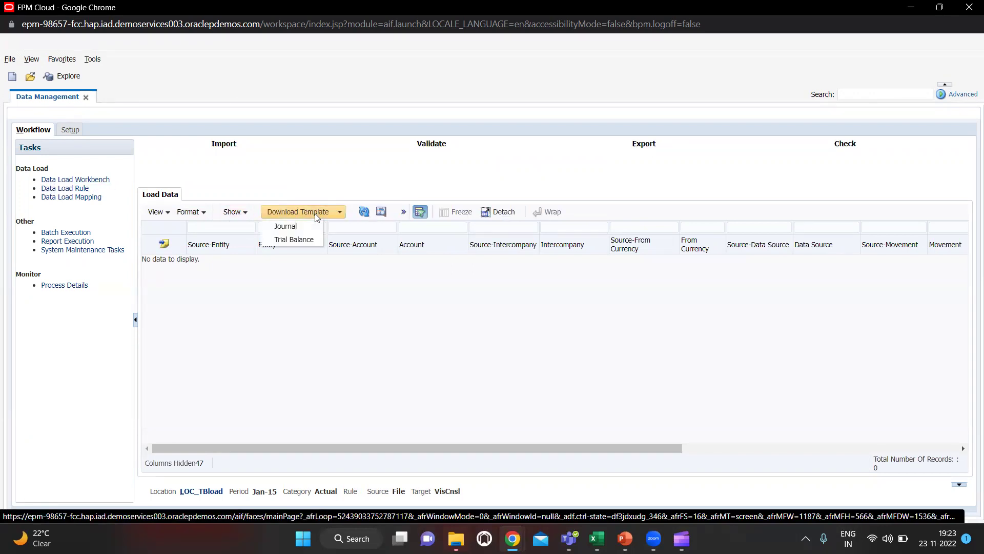
click(296, 239)
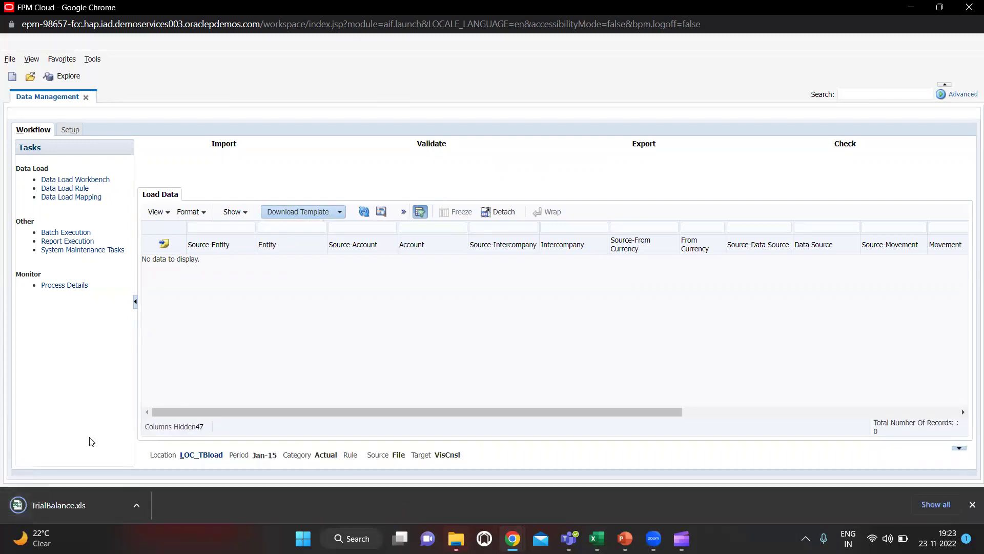
Step: Open the downloaded TrialBalance.xls in Excel and enable editing
click(71, 508)
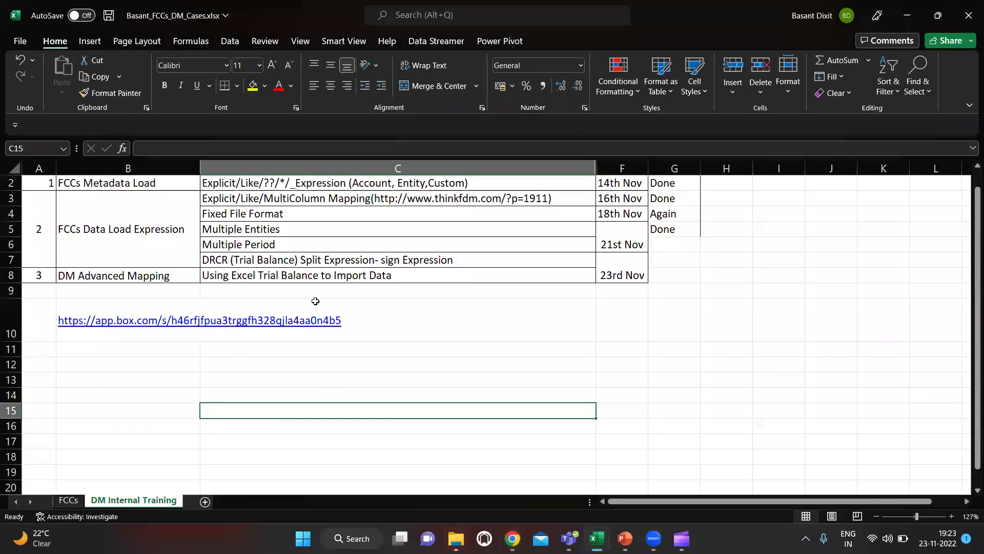
key(alt+Tab)
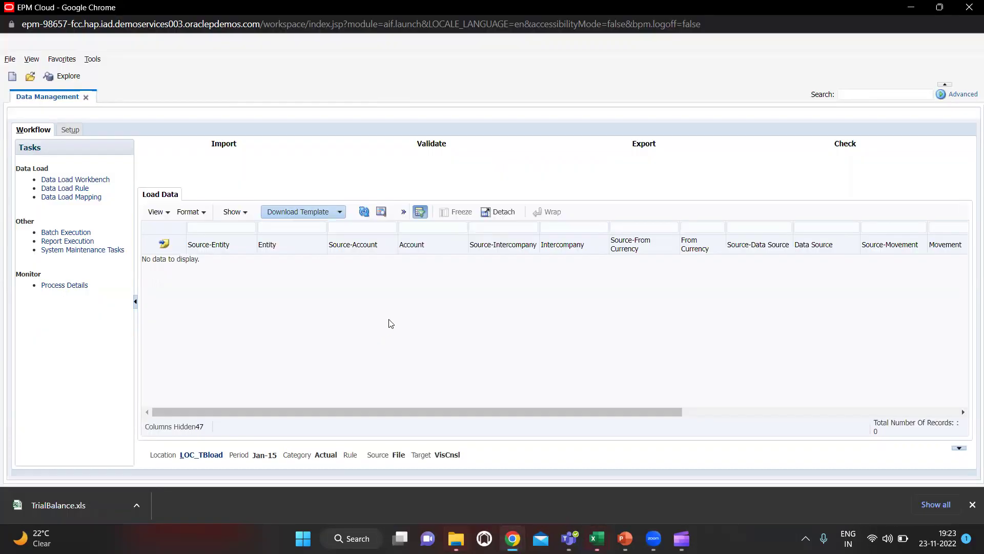
key(alt+Tab)
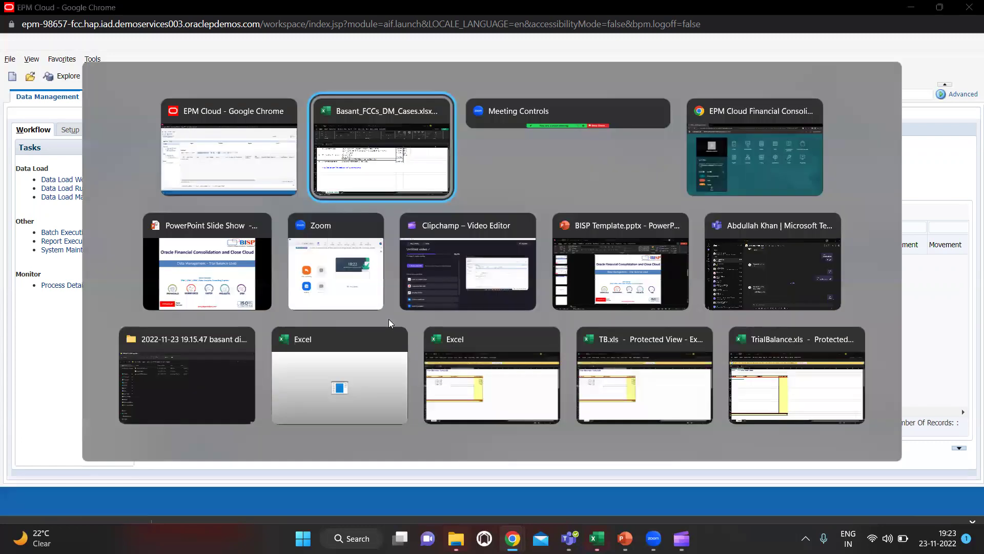
key(Tab)
key(Tab)
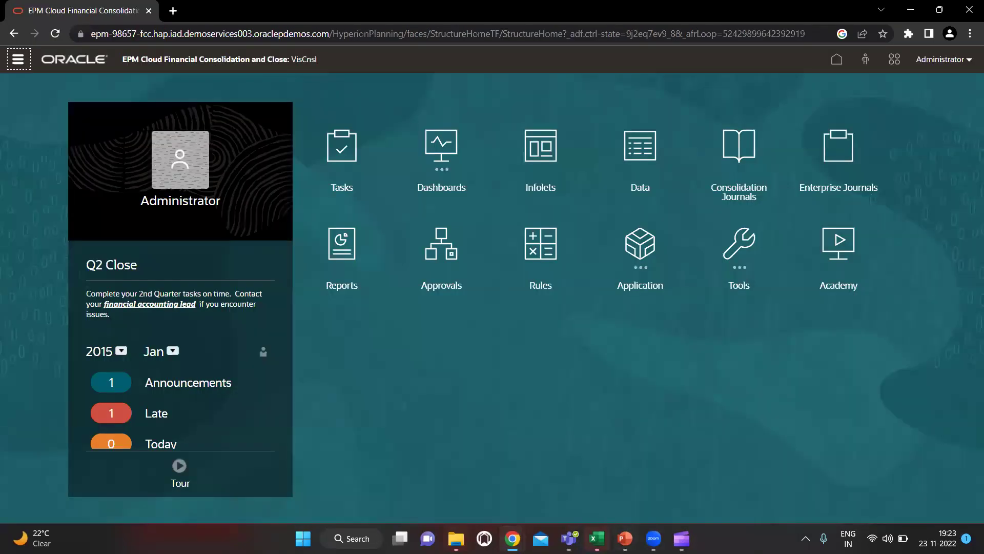
mouse_move(597, 539)
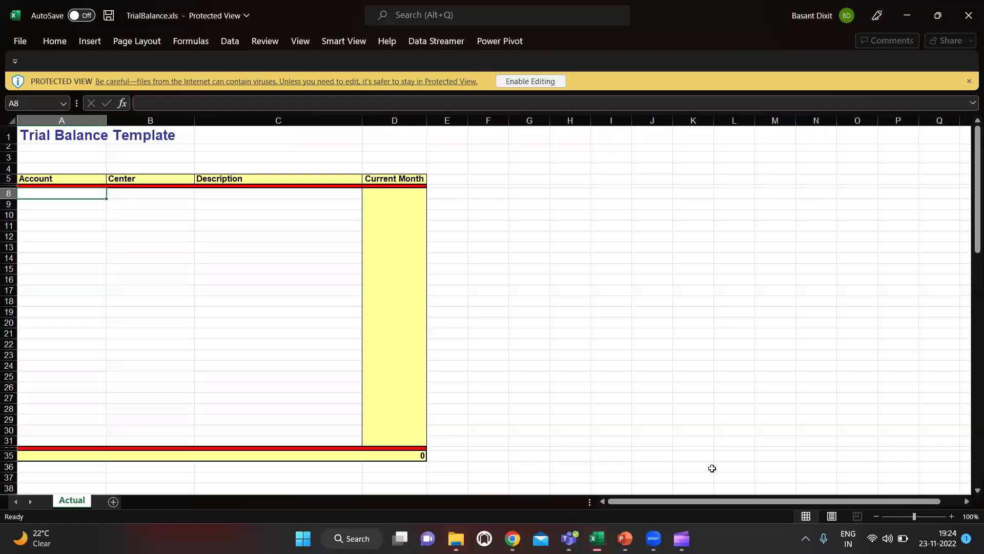
click(712, 469)
click(536, 82)
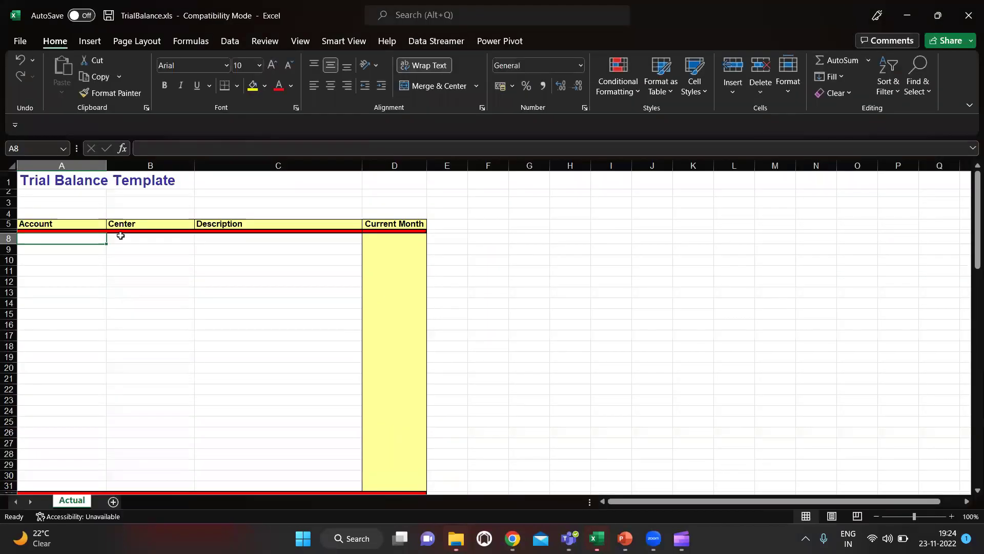
Step: Examine the trial balance template's layout and its Account, Center, Description and Current Month columns
scroll(144, 279, down, 1)
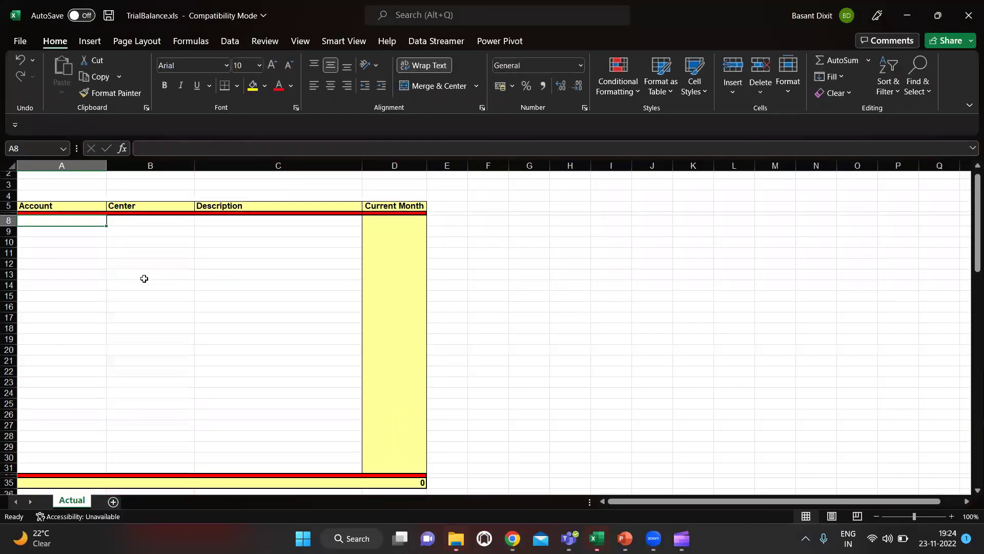
scroll(158, 261, up, 1)
scroll(159, 279, down, 1)
scroll(158, 279, up, 1)
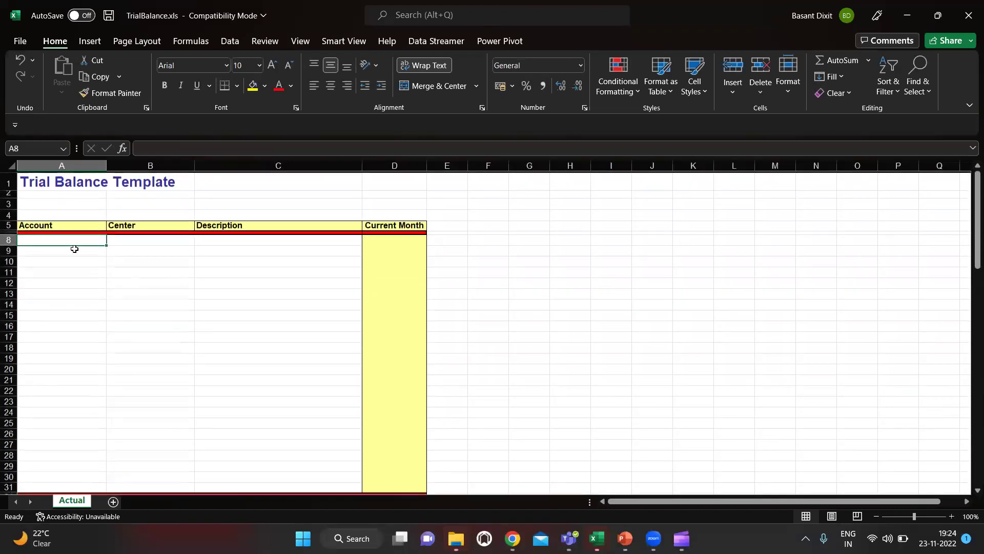
key(ctrl+space)
key(Right)
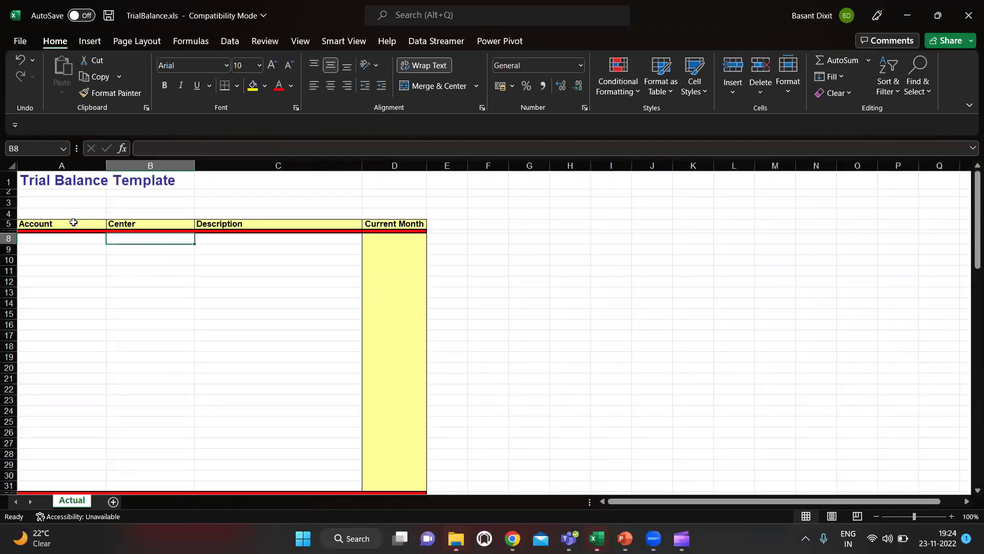
key(ctrl+space)
key(Right)
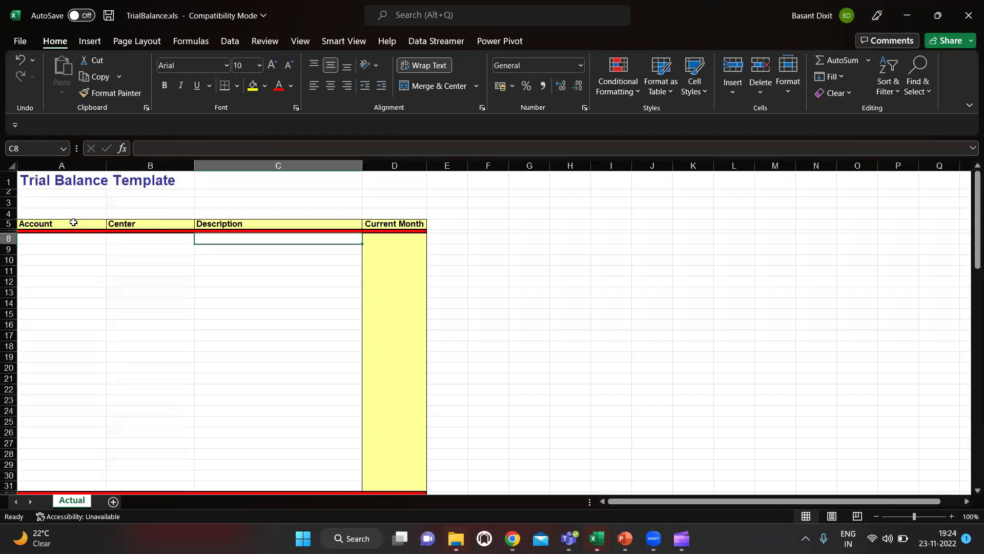
key(ctrl+space)
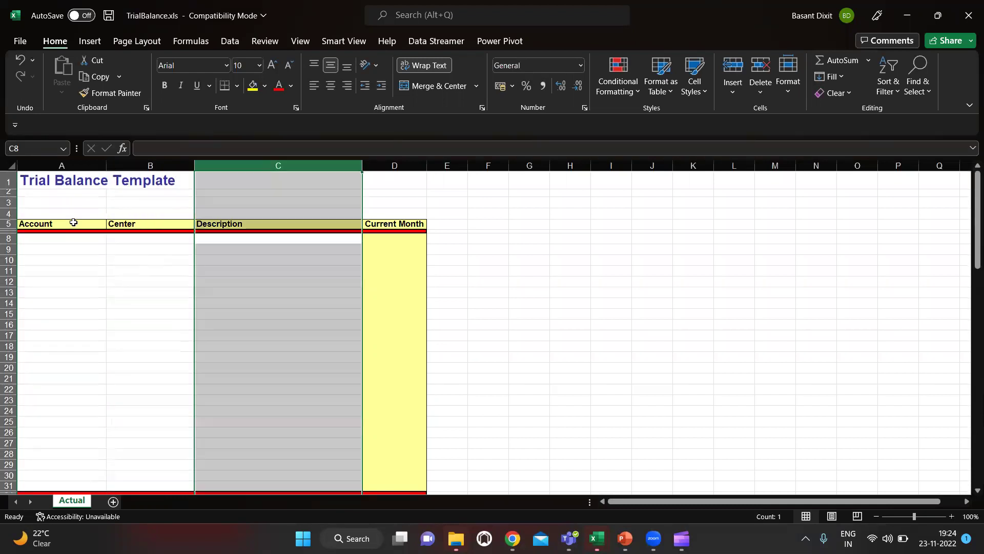
key(Right)
key(Up)
key(Down)
key(Down)
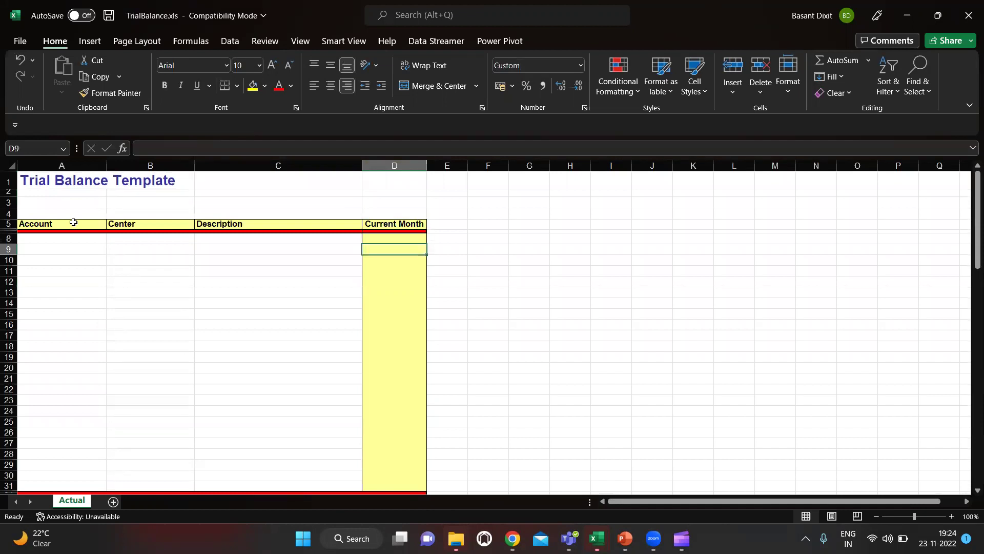
key(Down)
key(Down)
key(Down)
key(Down)
key(Down)
key(Down)
key(Down)
key(Down)
key(Down)
key(Down)
key(Down)
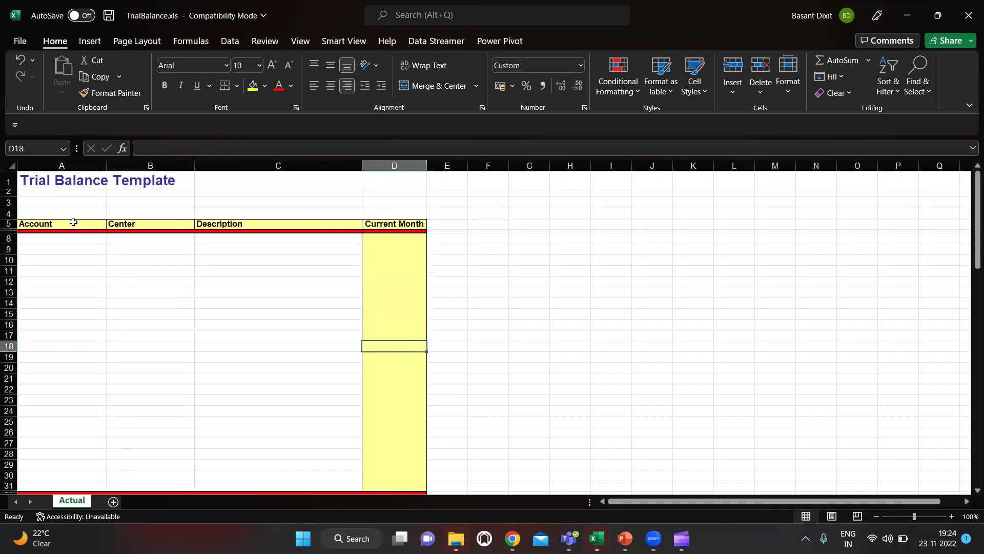
Step: Select cell A10 in the template's Account column
key(Left)
key(Left)
key(Left)
key(Up)
key(Up)
key(Up)
key(Up)
key(Up)
key(Up)
key(Up)
key(Up)
key(Up)
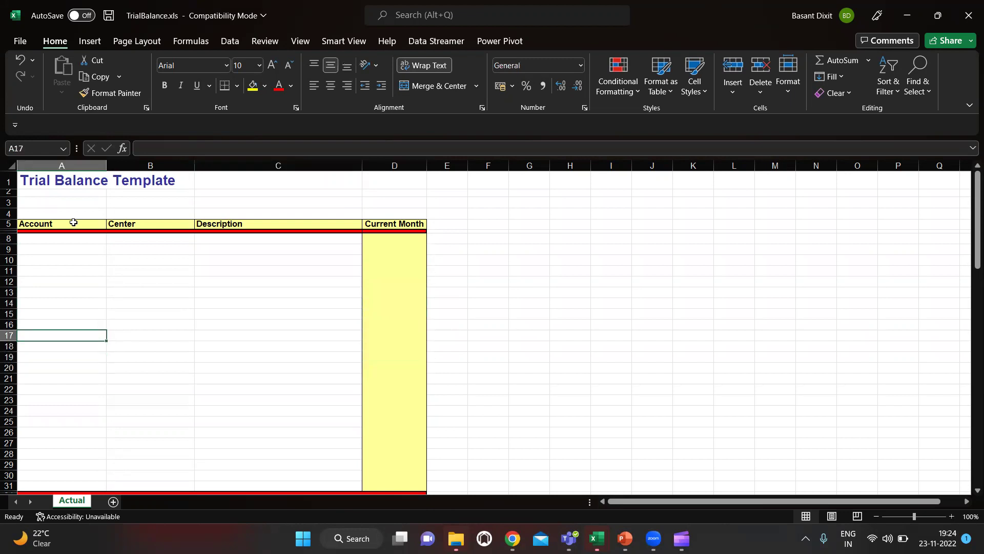
key(Up)
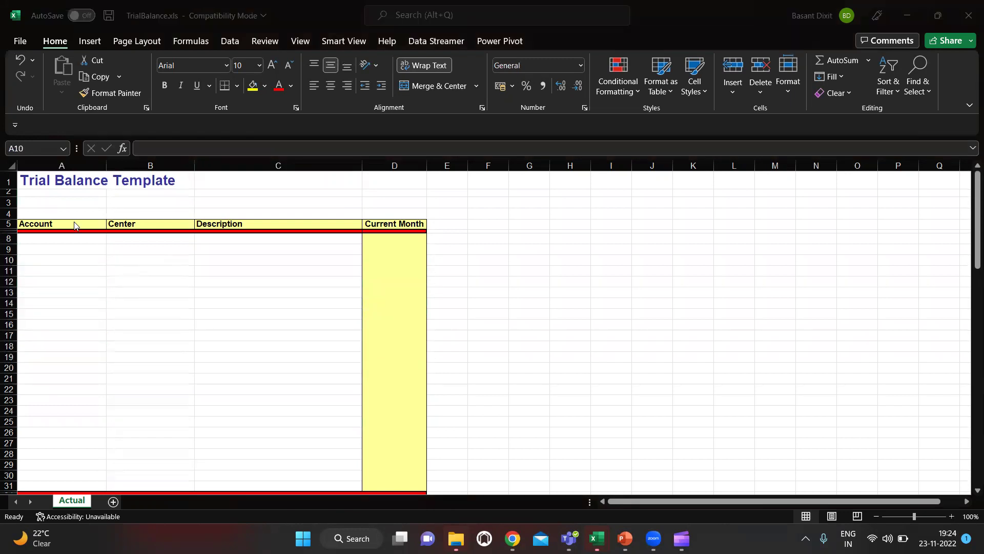
Step: Switch to the Oracle EPM Cloud window in Chrome and open the VisCnsl dimensions with the Account dimension displayed
key(alt+Tab)
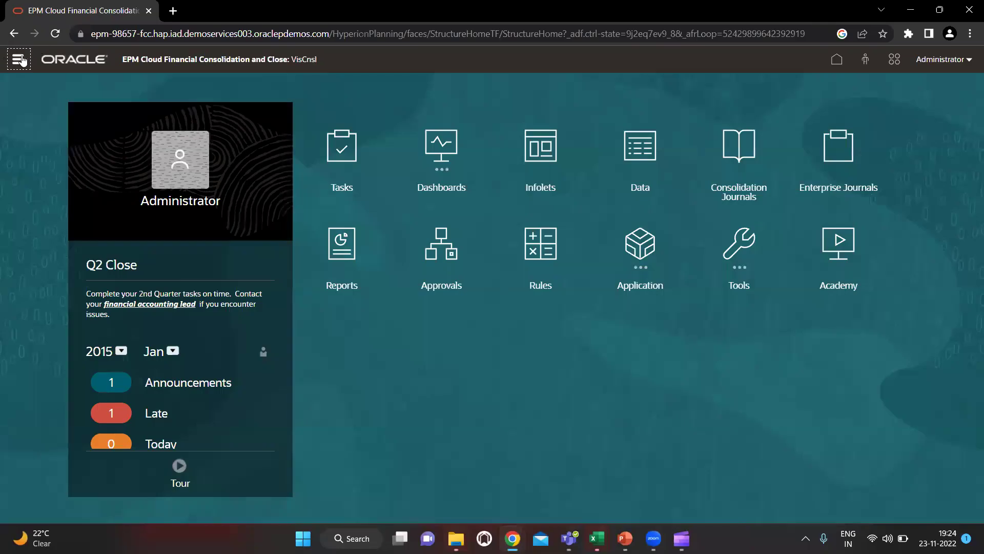
click(20, 59)
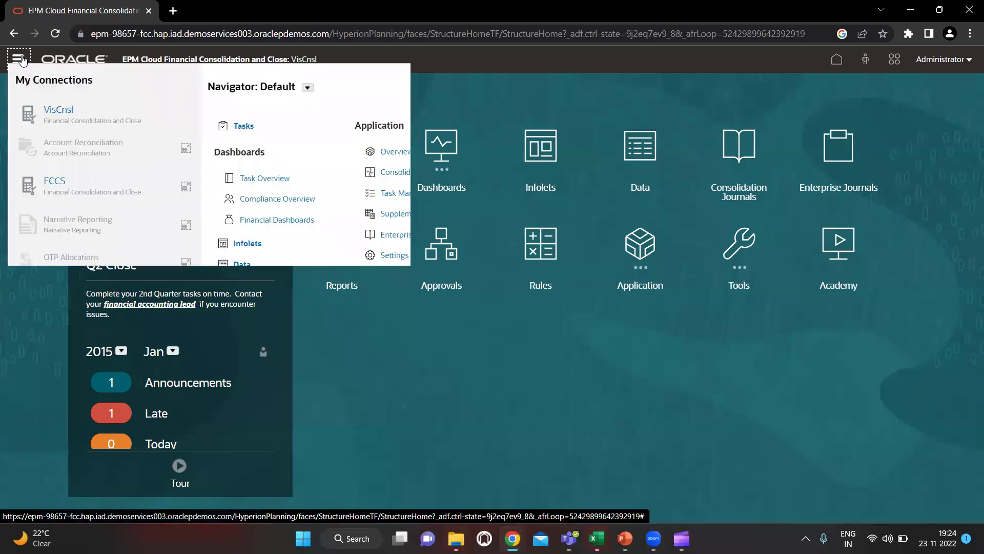
click(664, 179)
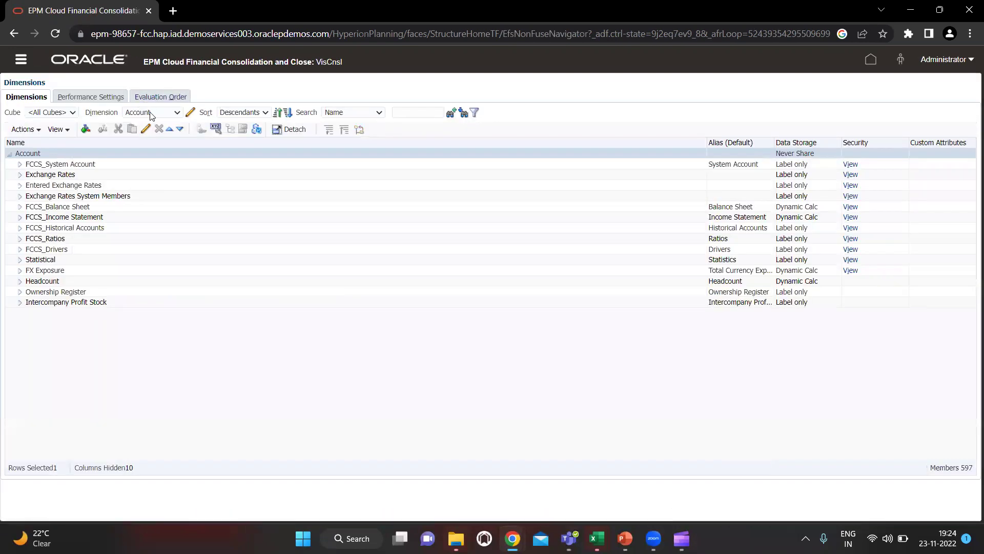
click(151, 114)
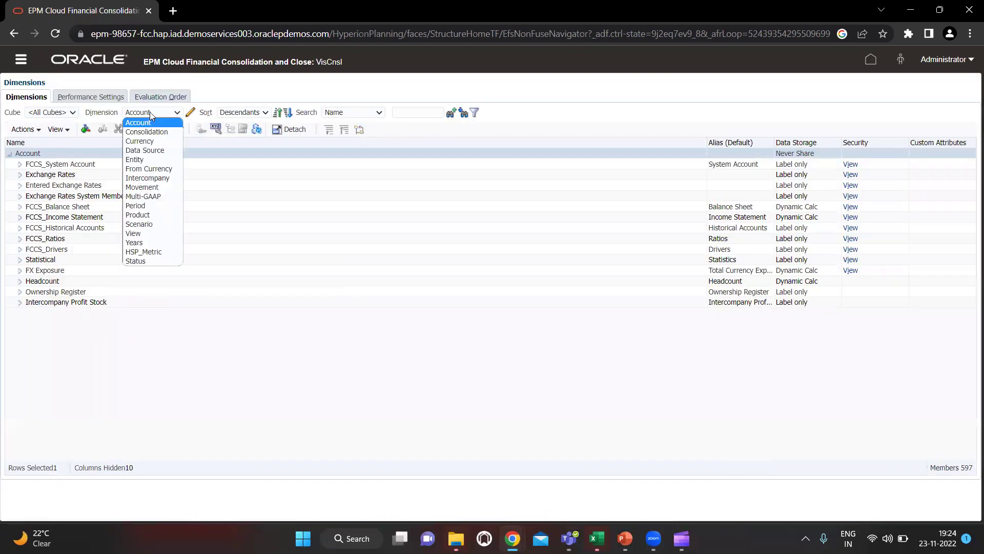
click(180, 121)
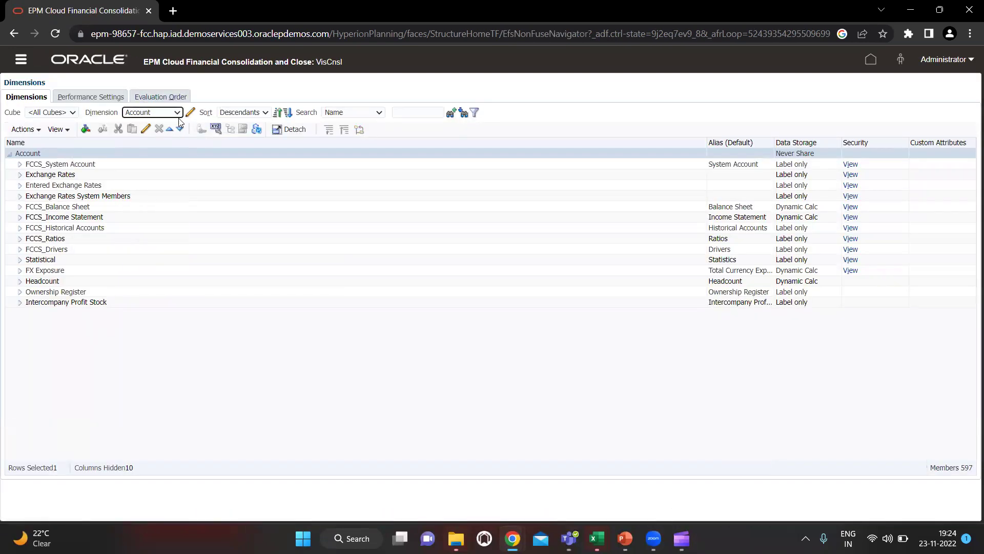
Step: Search the Account dimension for 11101, matching both name and alias
click(360, 113)
click(348, 141)
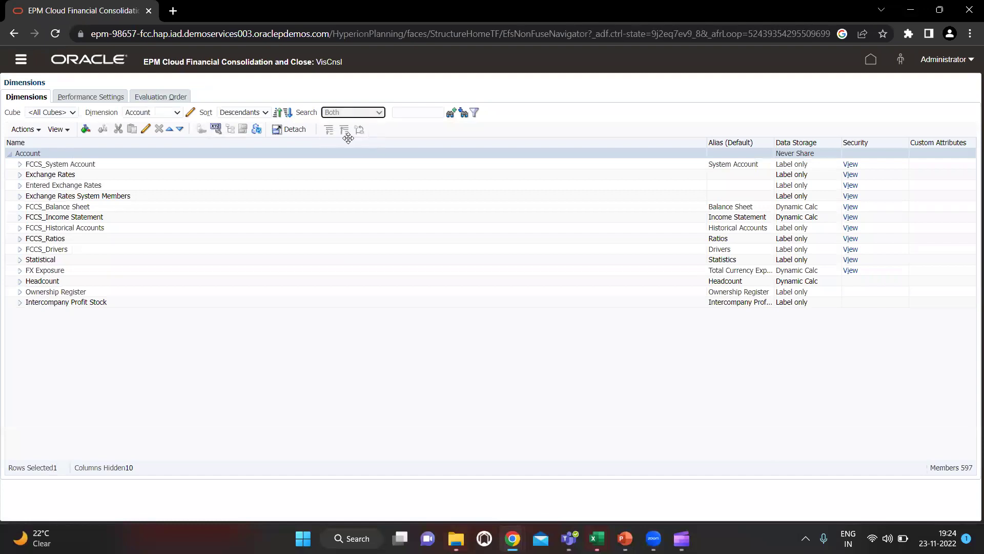
click(414, 113)
text(11101)
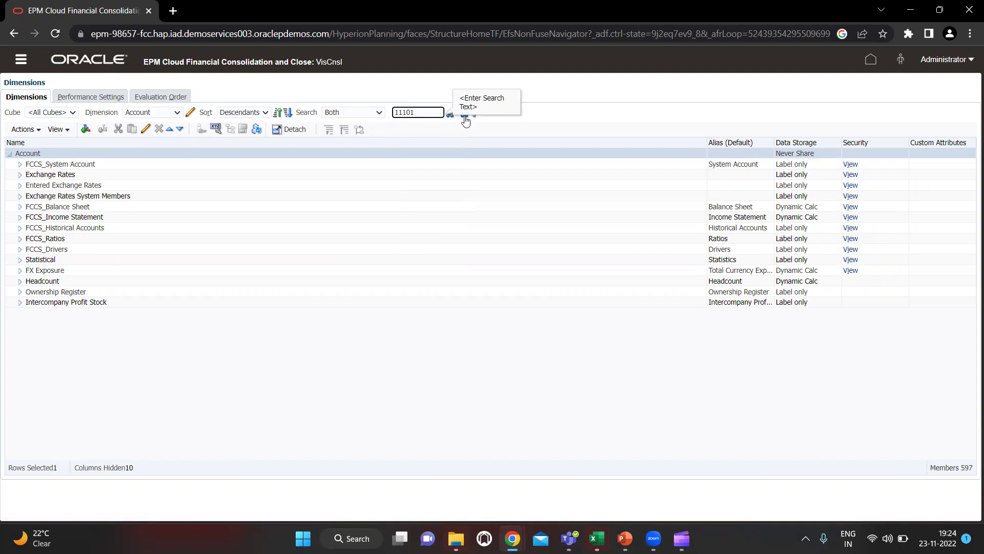
click(465, 117)
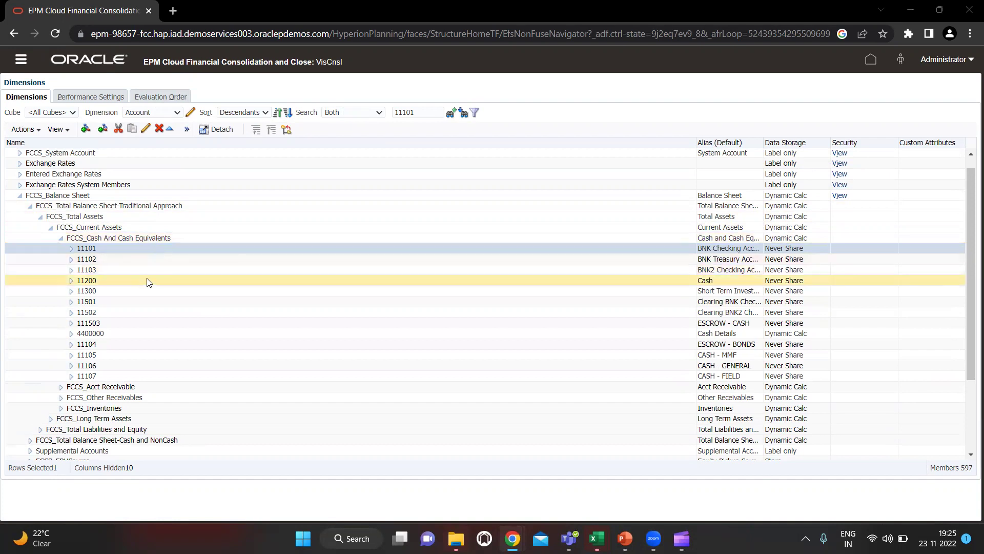
Step: Switch to Excel, enter accounts 11101, 11102, 11103 and 11200 in A10:A13, and select B10 in the Center column
key(alt+Tab)
text(11)
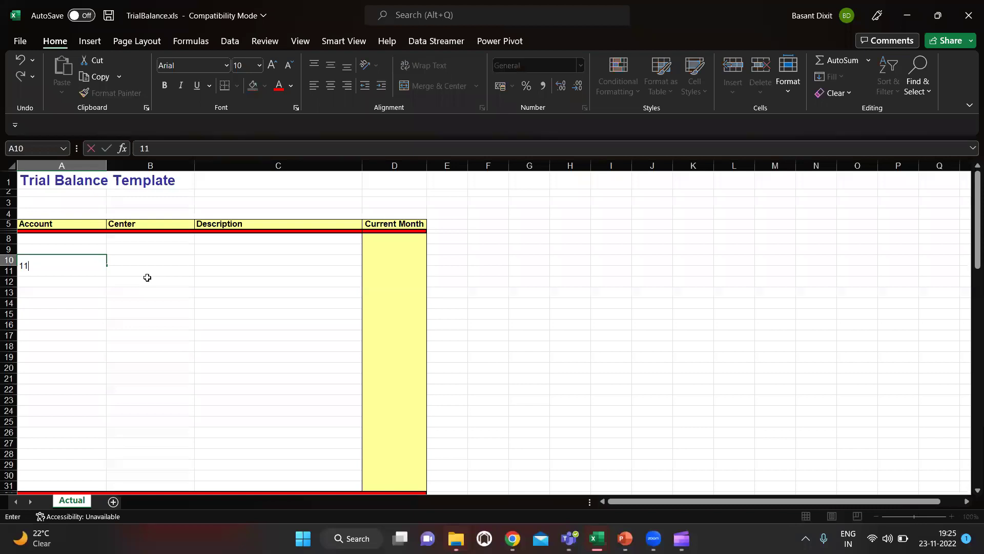
key(Return)
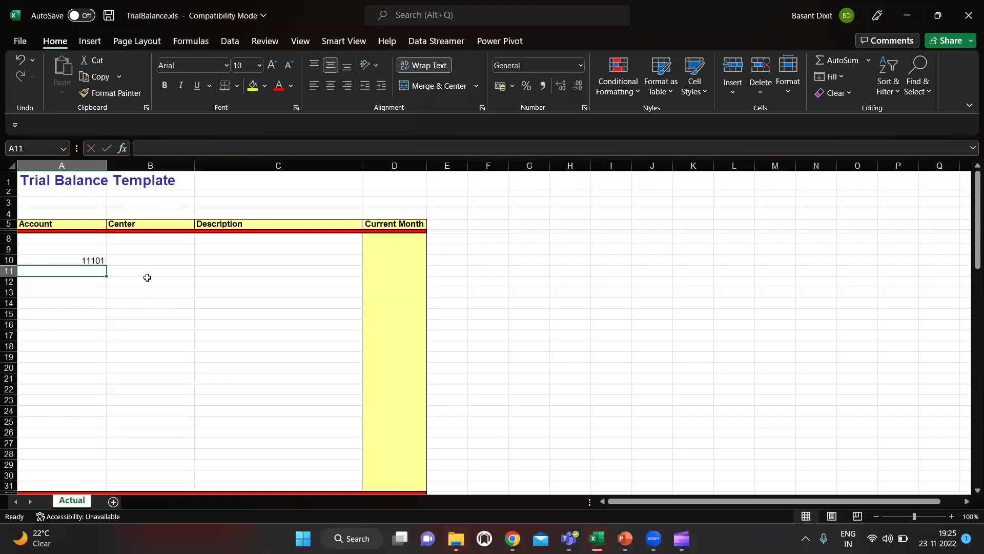
text(1110)
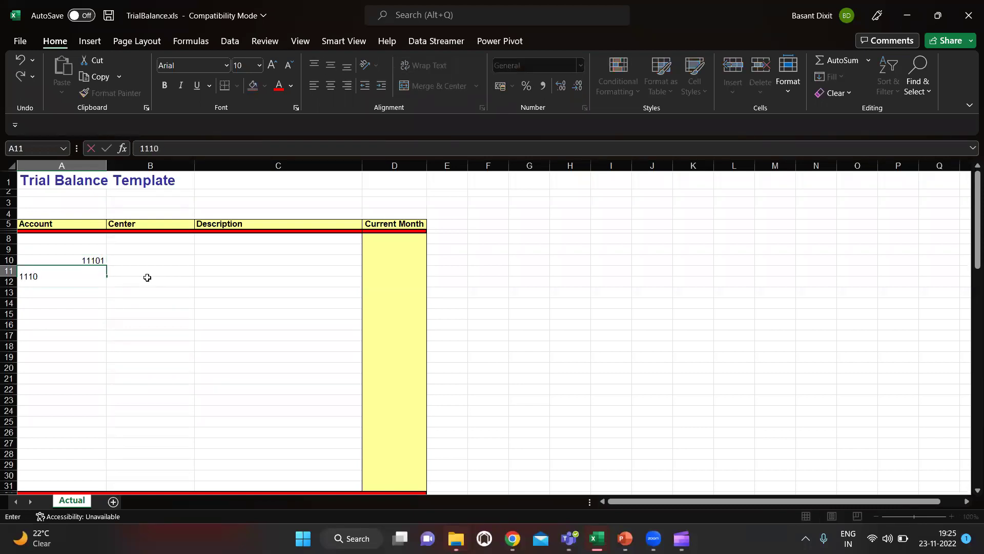
text(2)
key(Return)
text(111)
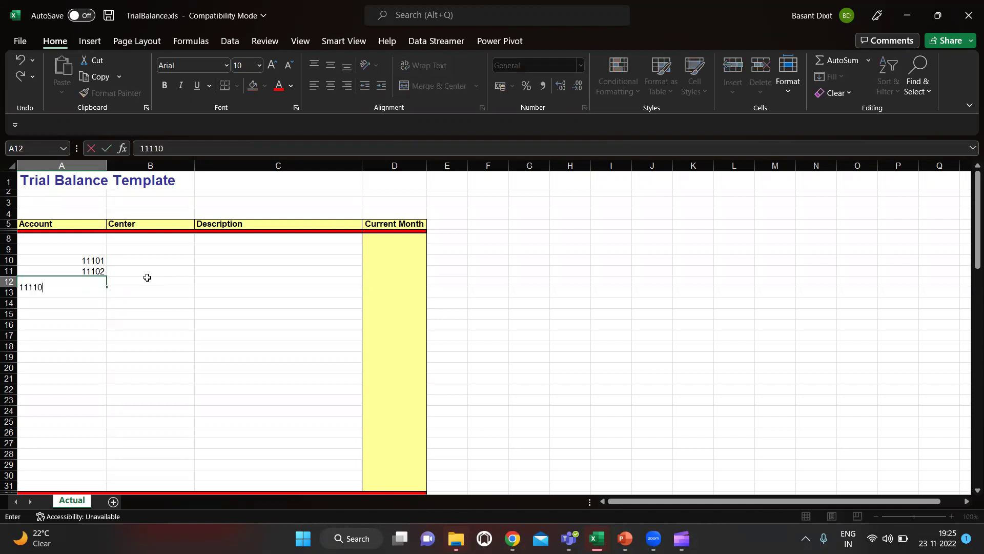
text(03)
key(Return)
text(11200)
key(Return)
key(Right)
key(Up)
key(Up)
key(Up)
key(Up)
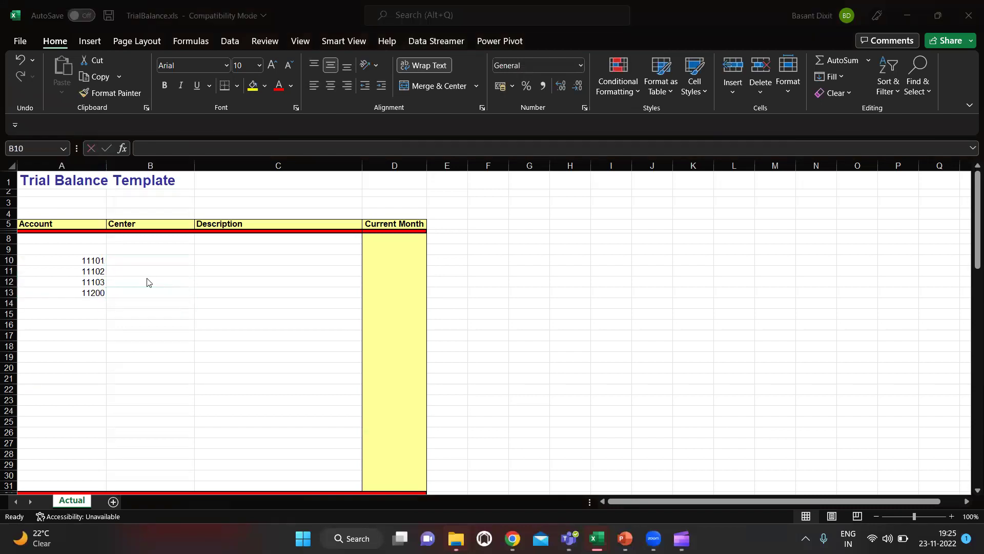
Step: Return to the EPM dimensions in Chrome and locate entity T_101 in the Entity dimension under C_All_Corp_Comp_V1, C_T and T_100
key(alt+Tab)
click(164, 111)
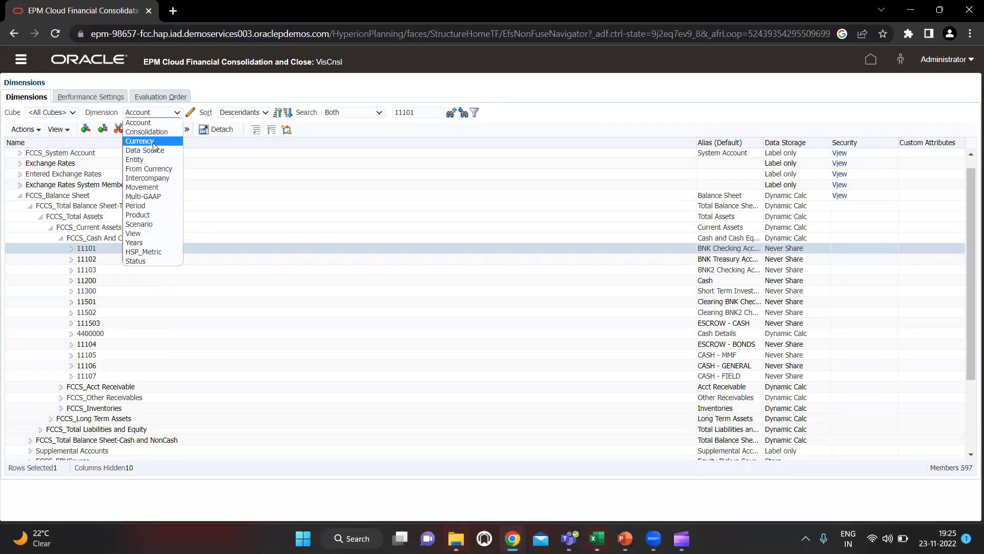
click(144, 158)
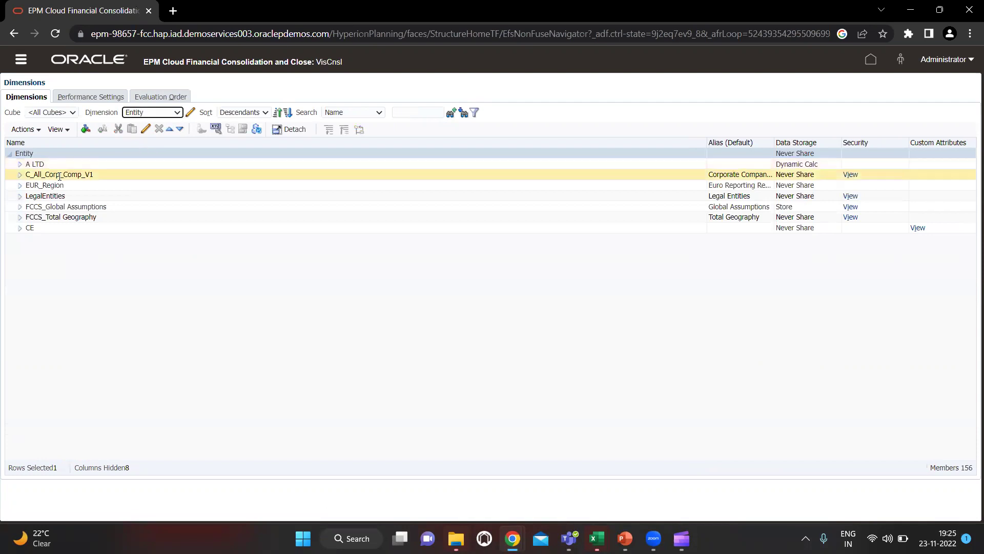
click(19, 177)
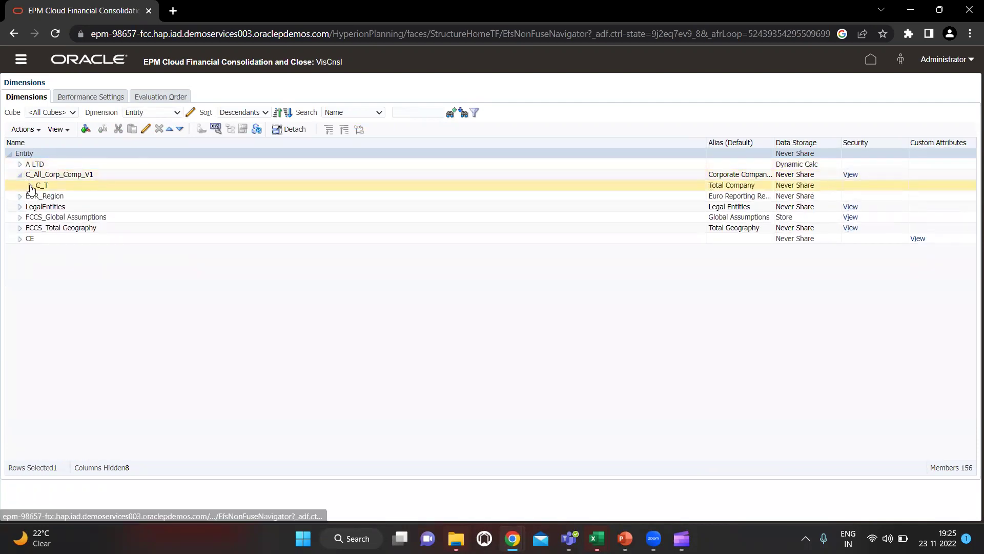
click(30, 186)
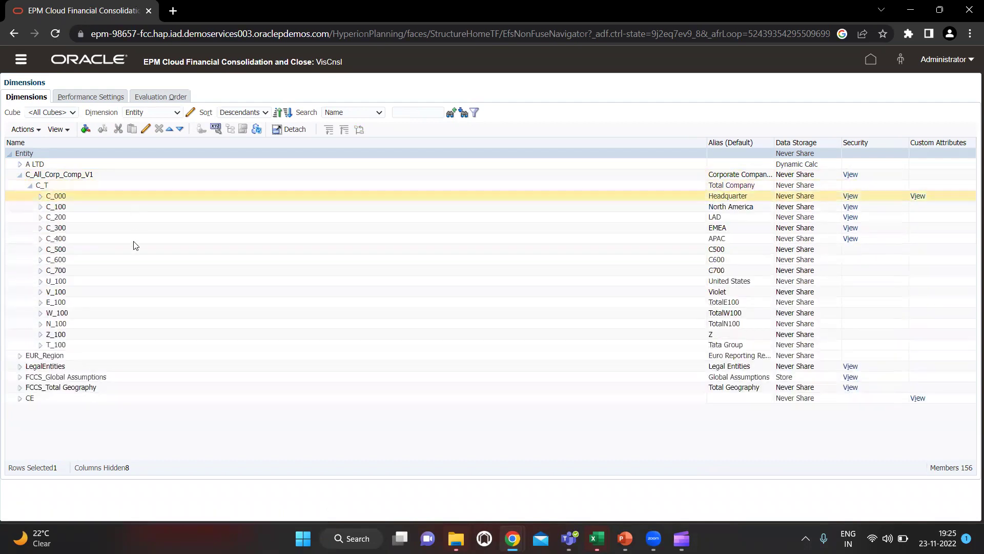
click(40, 345)
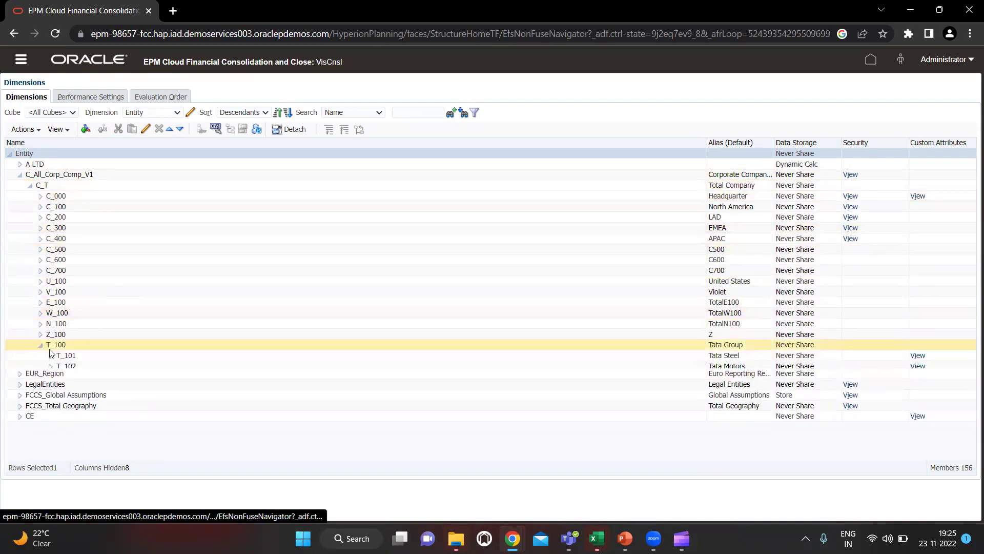
click(76, 355)
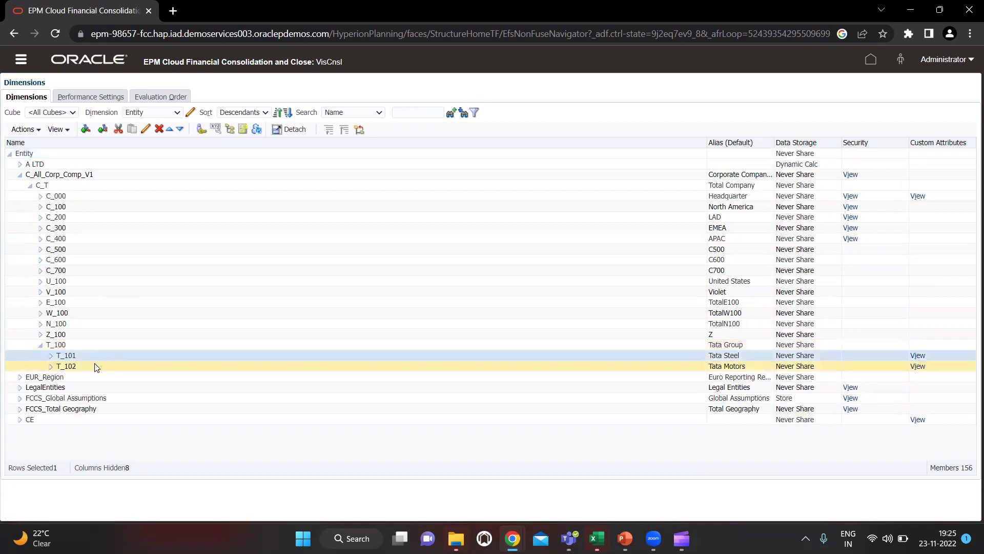
Step: Switch to Excel, enter center T_101 in B10 and copy it to B11:B13
key(alt+Tab)
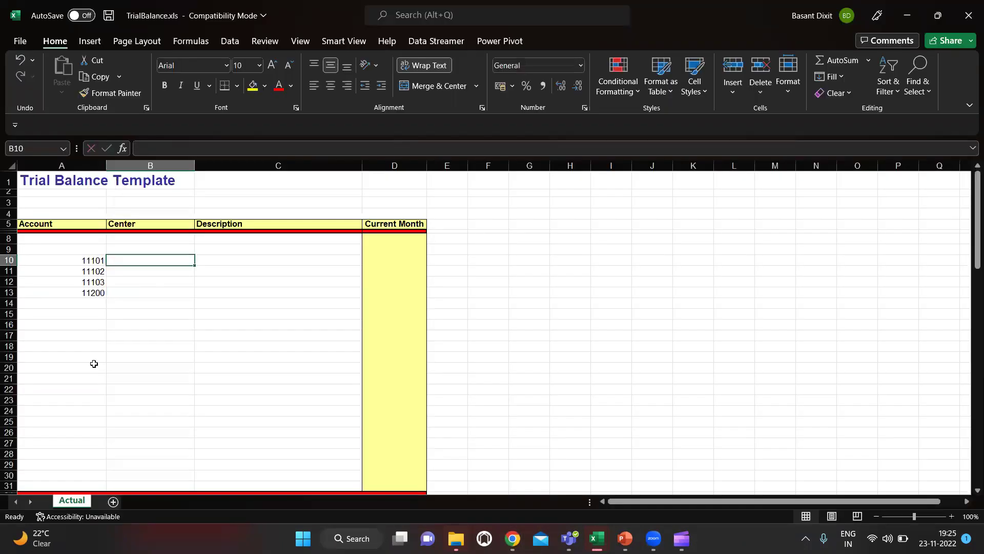
text(T_101)
key(Return)
key(Up)
key(ctrl+c)
key(Down)
key(shift+Down)
key(shift+Down)
key(Return)
Step: Enter the Current Month amounts 25000, 45000, 9000 and 70000 in D10:D13
key(Right)
key(Up)
key(Up)
key(Right)
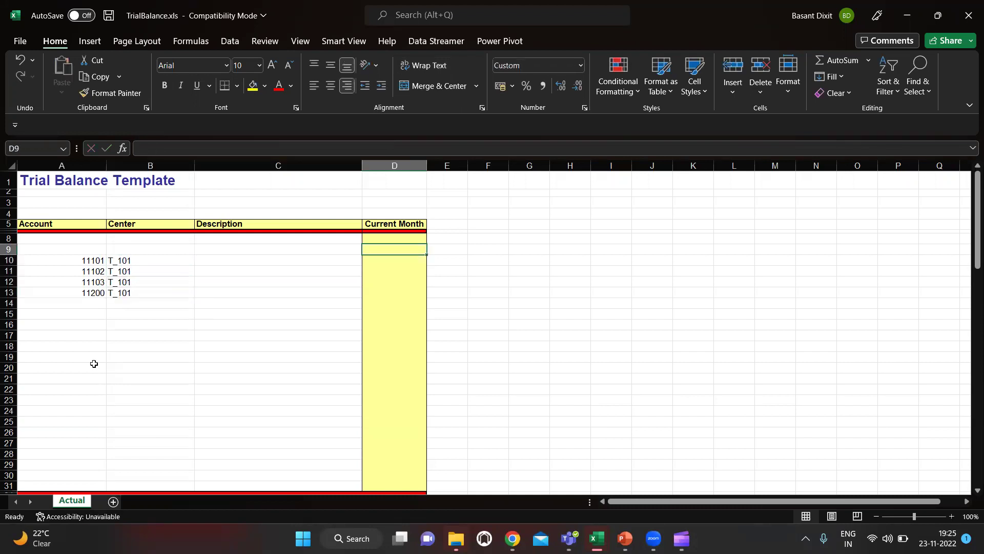
key(Down)
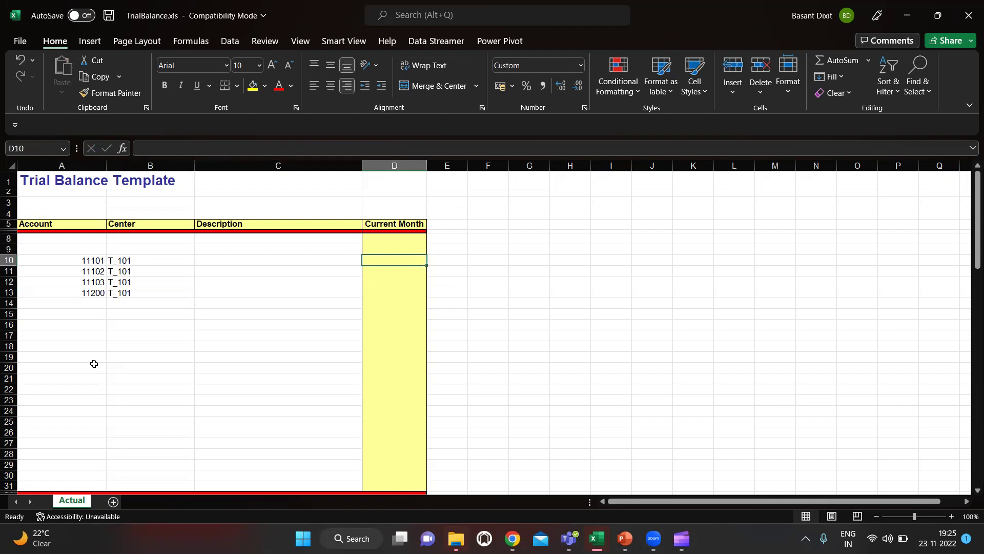
text(21000)
key(Return)
text(45000)
key(Return)
text(9000)
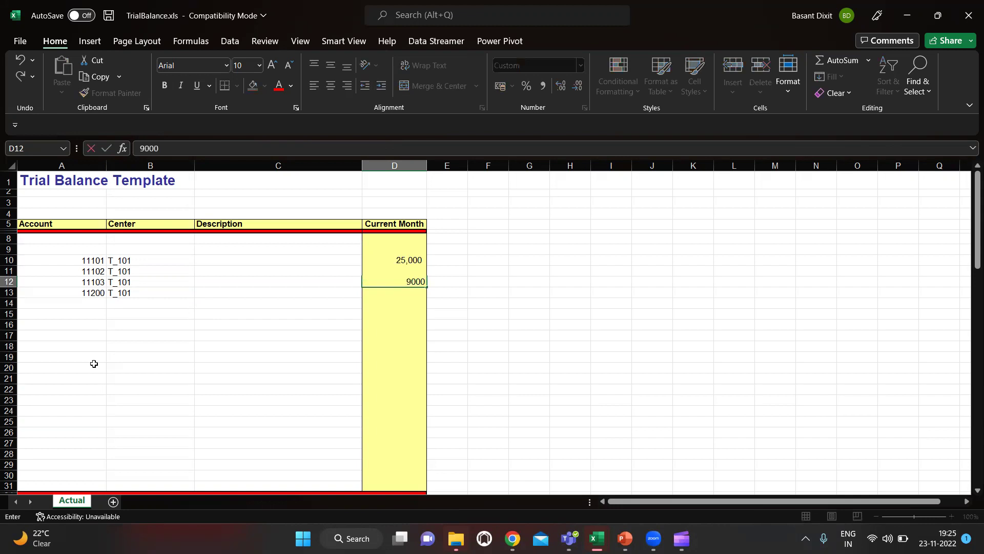
key(Return)
text(70000)
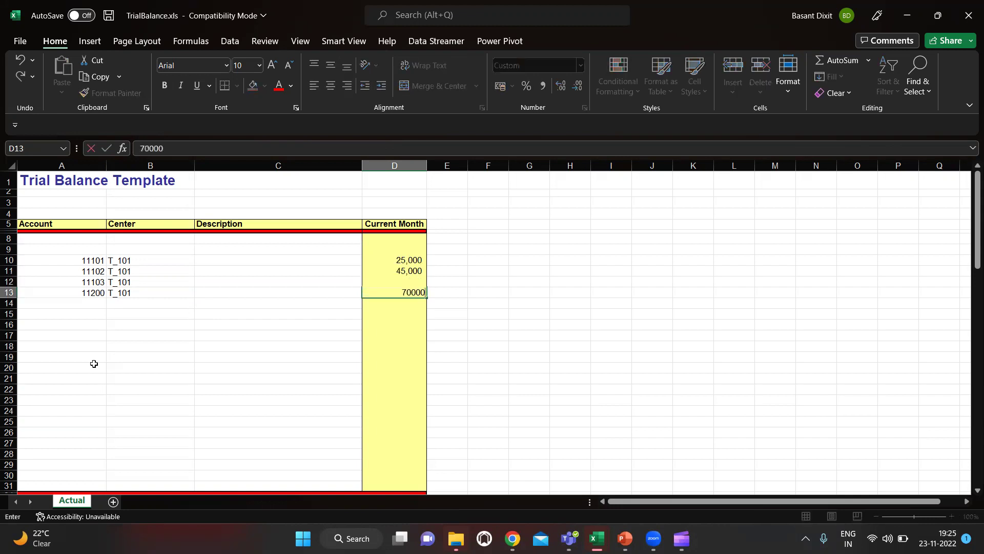
key(Return)
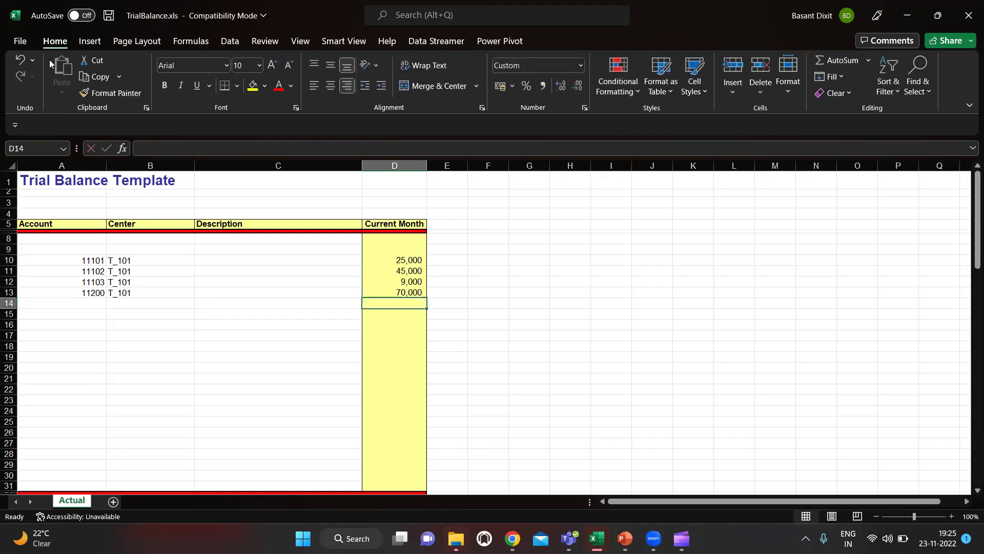
Step: Save and close TrialBalance.xls, and switch to the Data Management window in Chrome
click(108, 16)
click(969, 13)
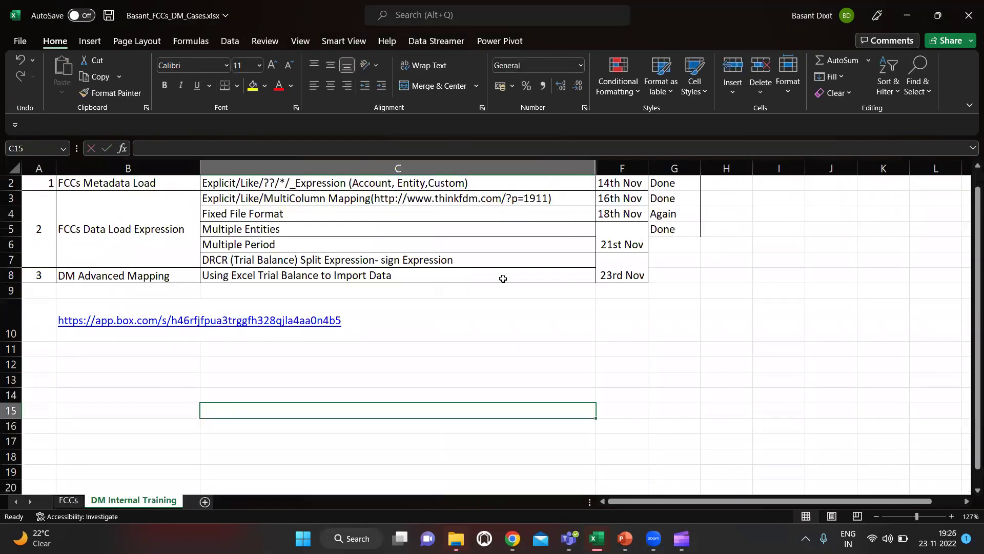
key(alt+Tab)
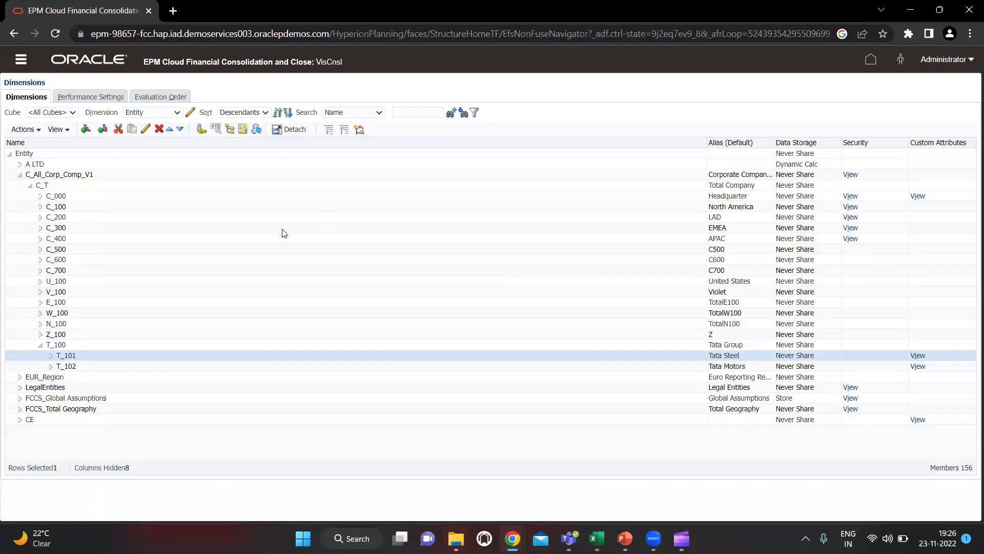
key(alt+Tab)
key(Tab)
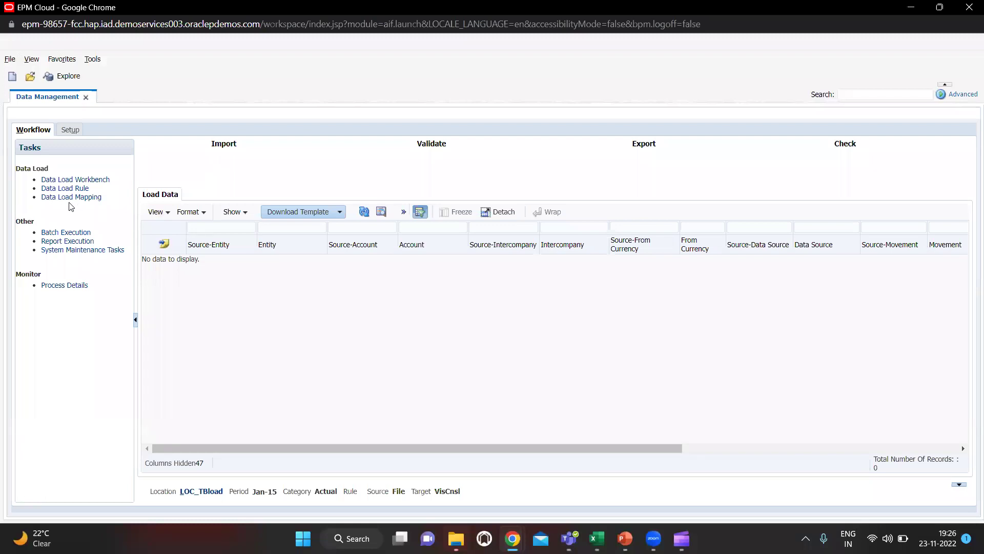
Step: Add data load rule DLR_TBload for location LOC_TBload and assign it the import format IMF_TBload
click(81, 189)
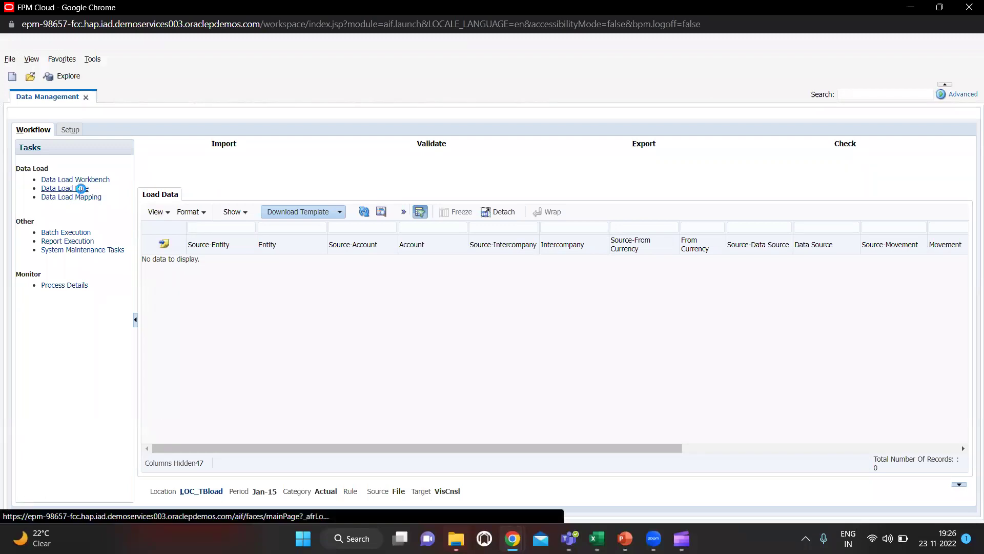
click(193, 181)
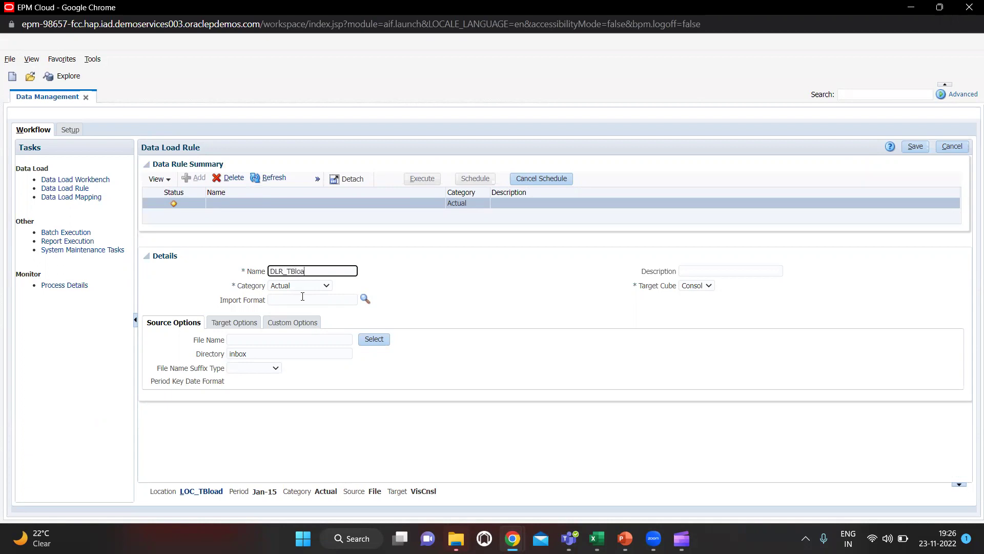
click(365, 302)
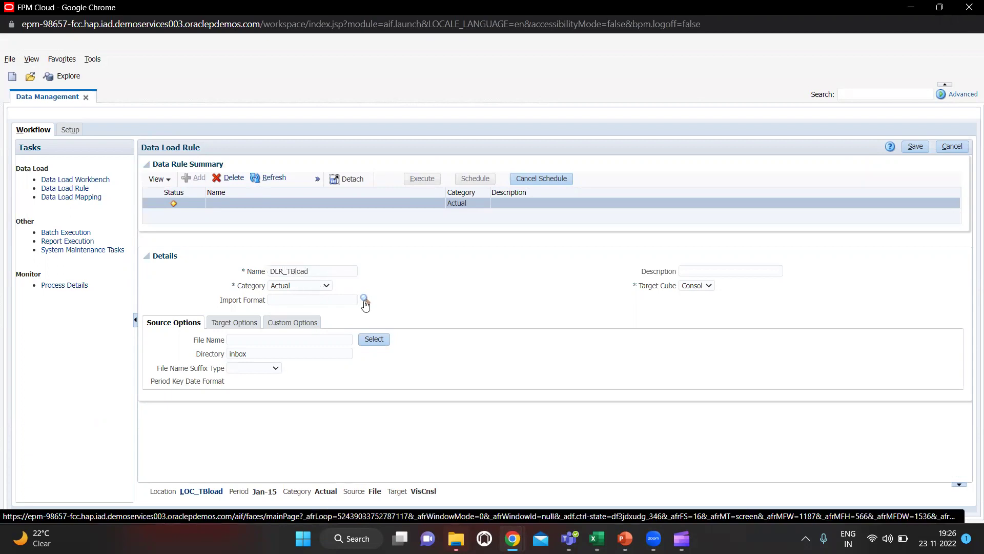
scroll(484, 339, down, 5)
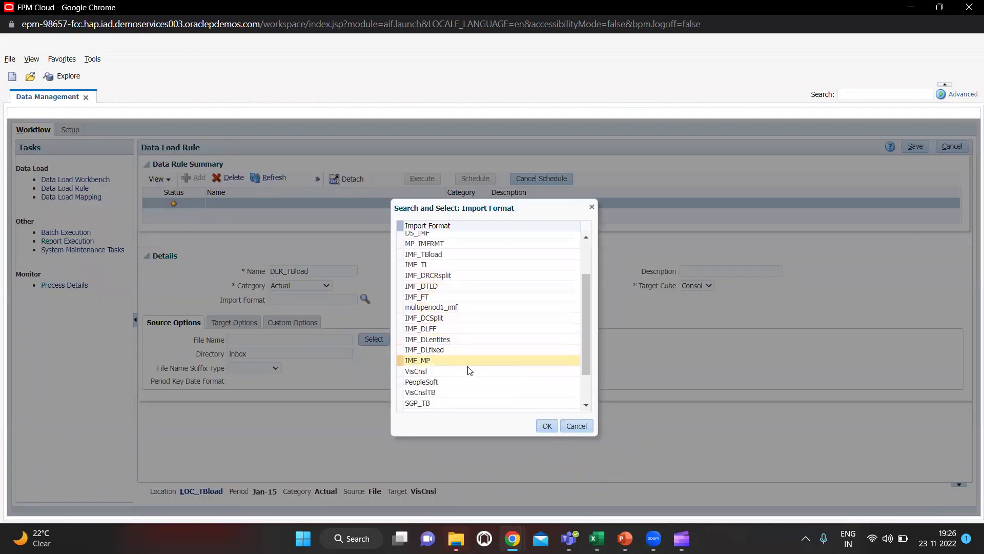
scroll(467, 378, down, 2)
scroll(465, 380, up, 3)
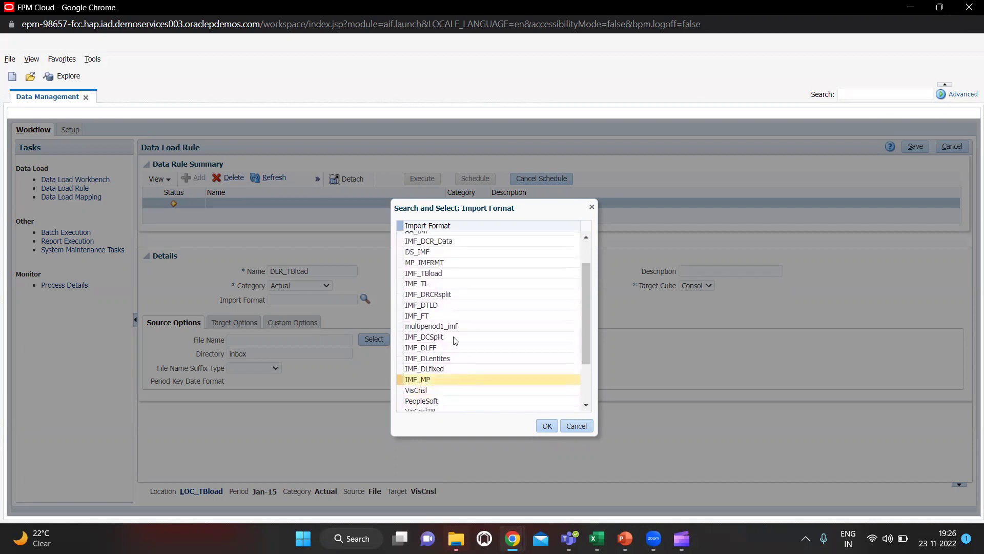
click(459, 273)
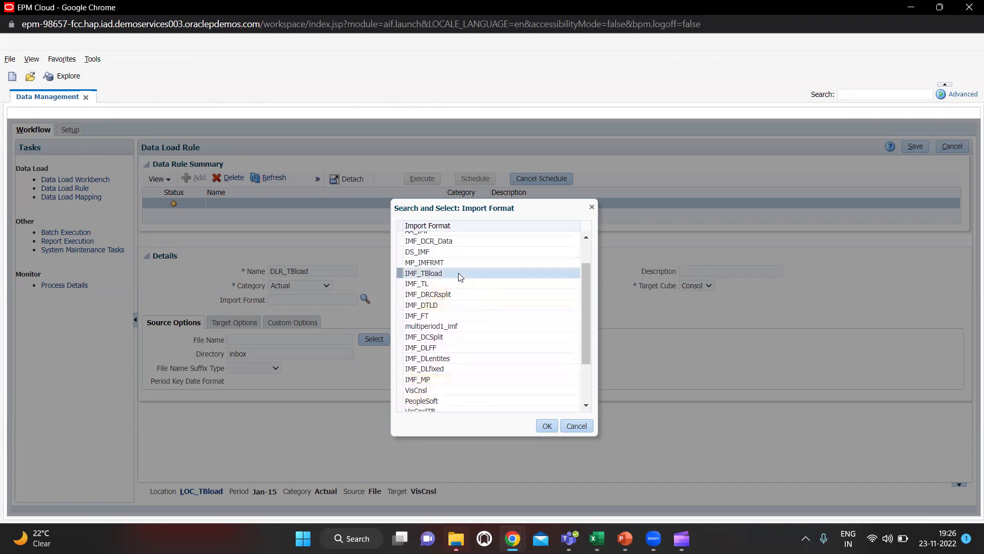
click(547, 426)
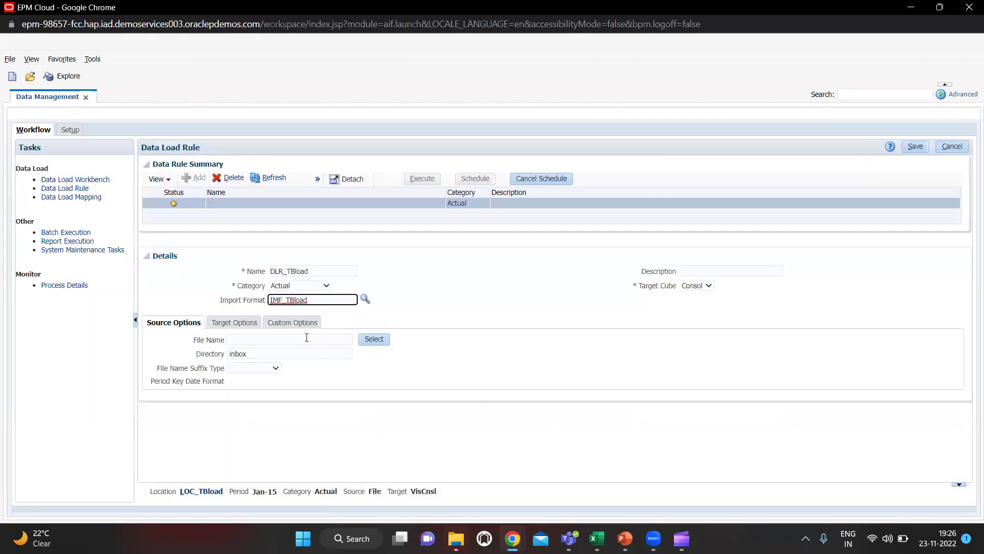
Step: Upload TrialBalance.xls from the Downloads folder through the rule's source file selection
click(374, 339)
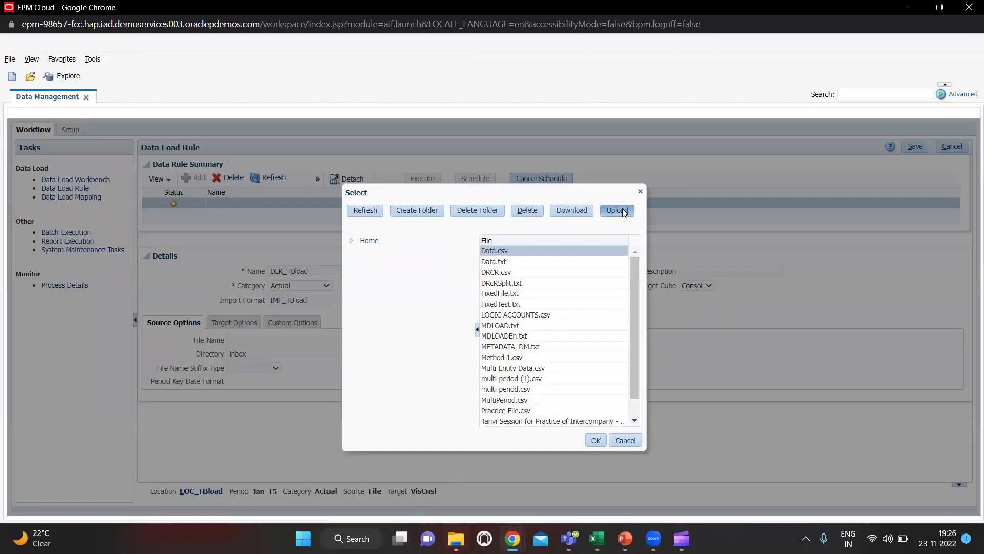
click(622, 208)
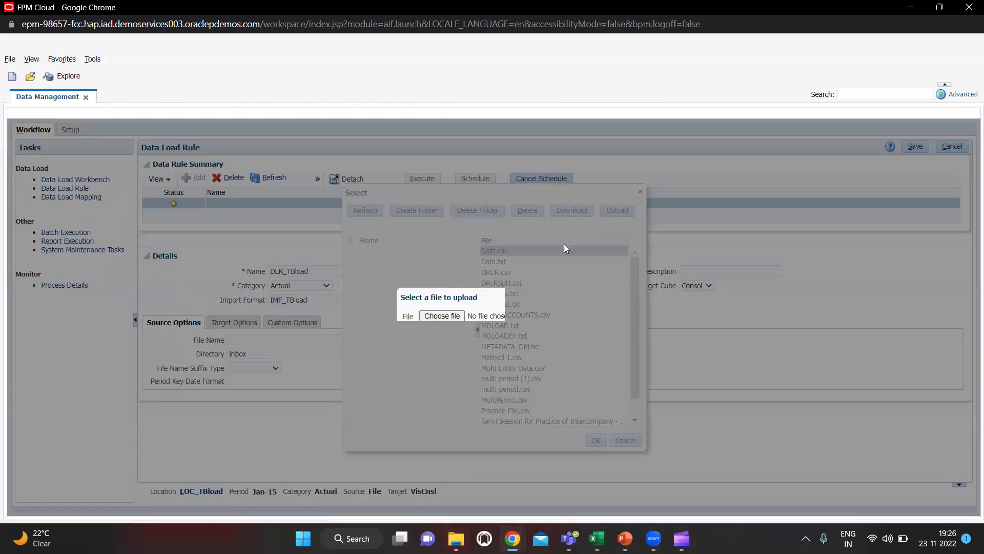
click(443, 319)
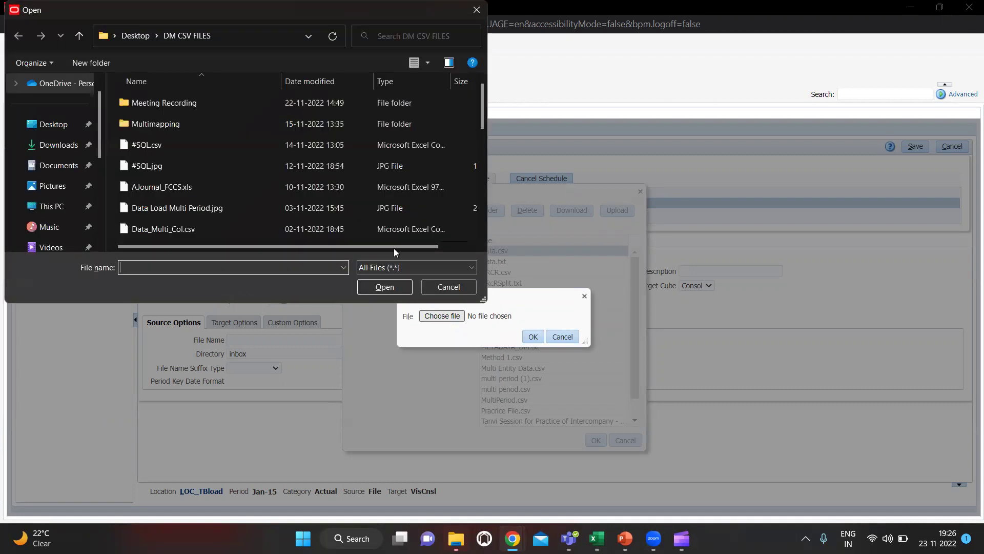
click(57, 147)
click(150, 117)
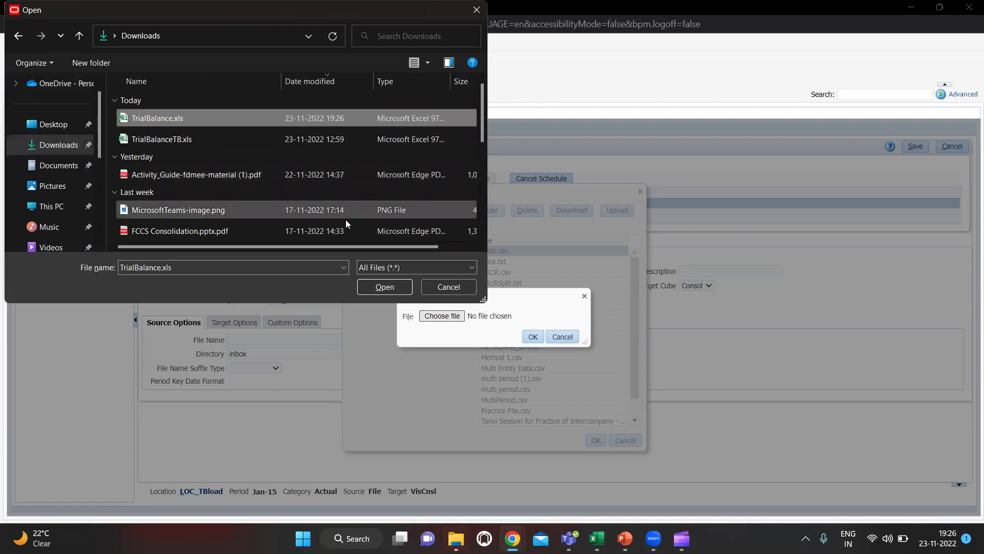
click(377, 287)
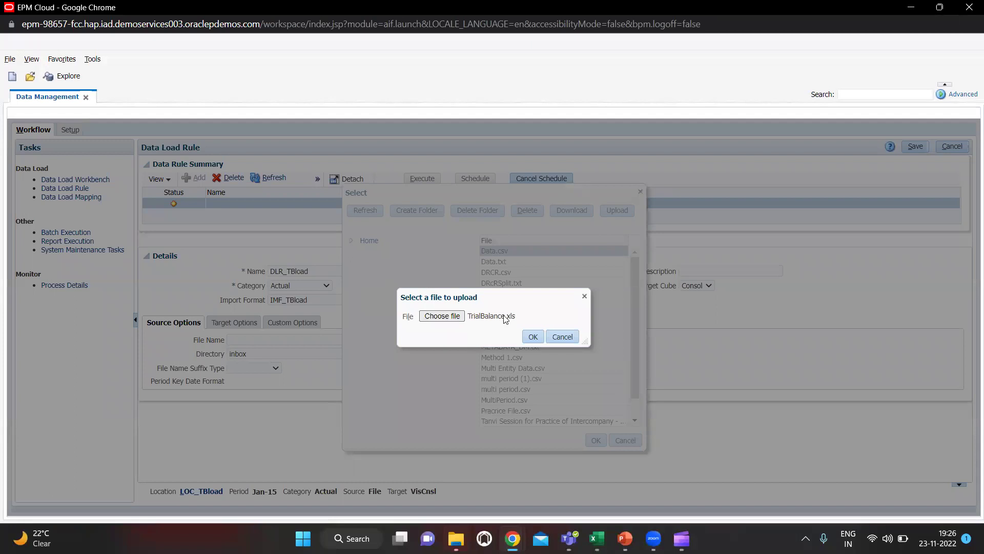
click(538, 338)
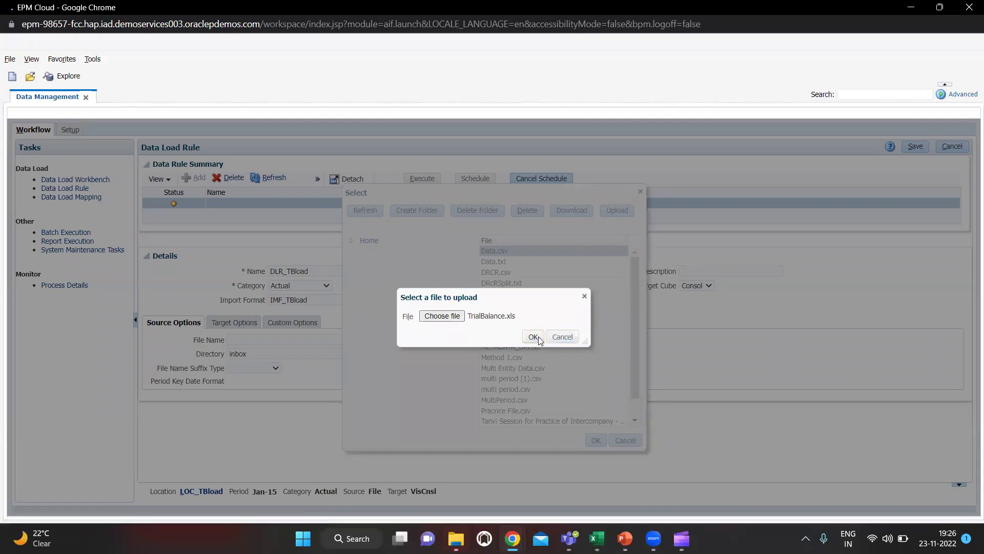
Step: Set TrialBalance.xls as the source file of DLR_TBload and save the rule
scroll(550, 341, down, 1)
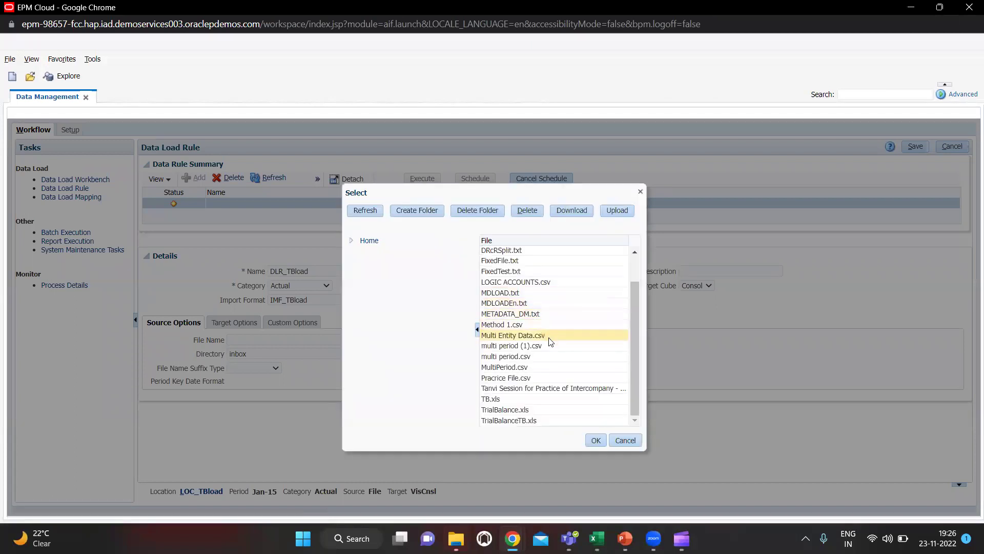
click(525, 409)
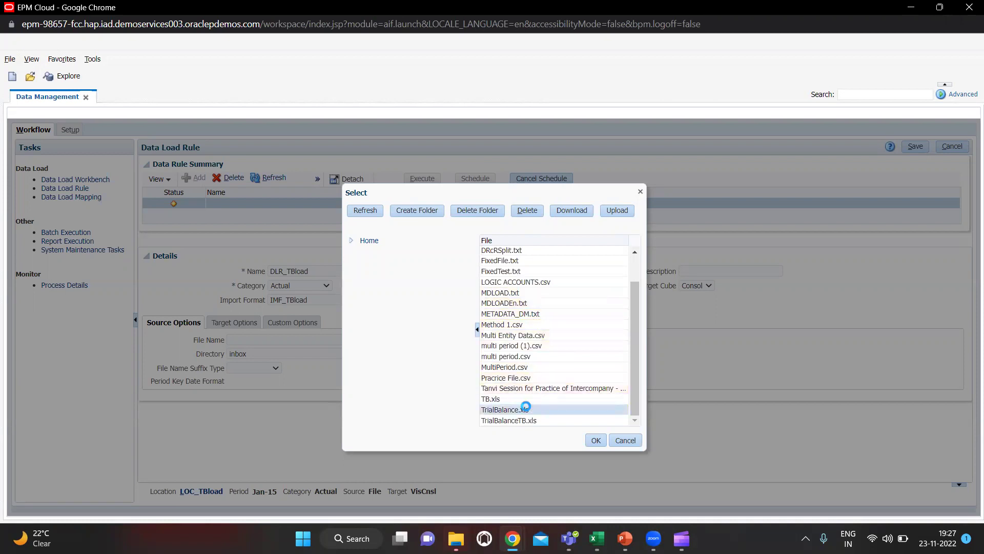
click(597, 441)
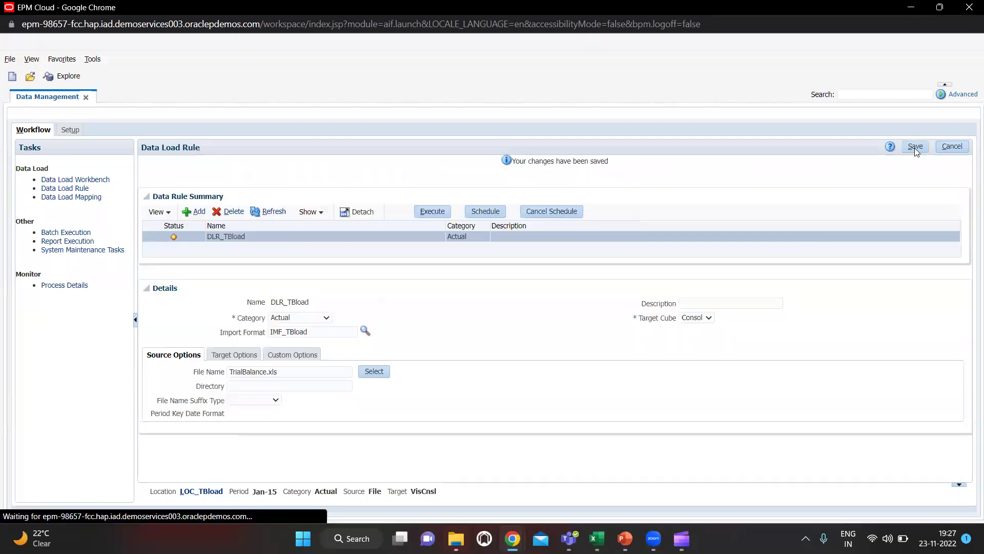
Step: Execute DLR_TBload for Jan-15 with import from source, export to target and export mode Replace, and refresh its status
click(426, 211)
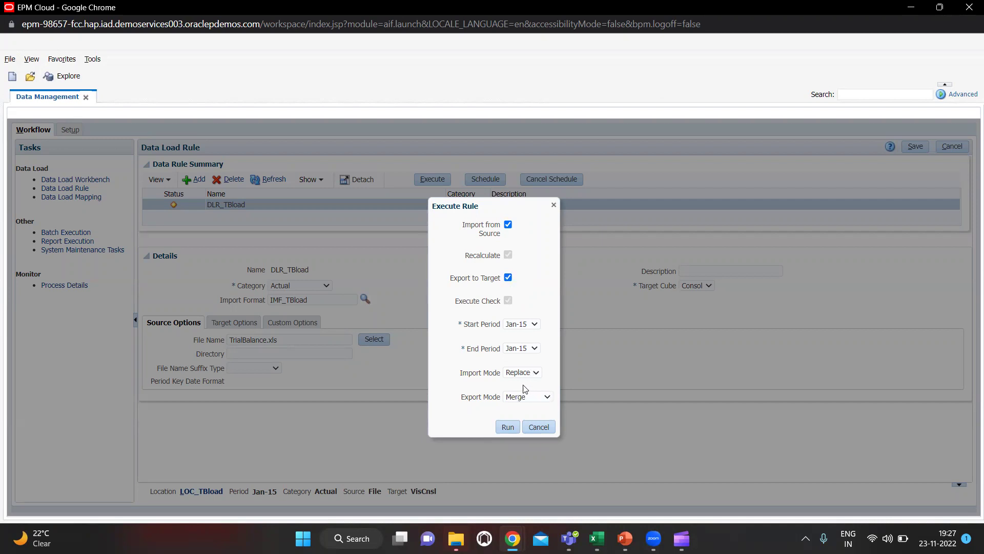
click(523, 398)
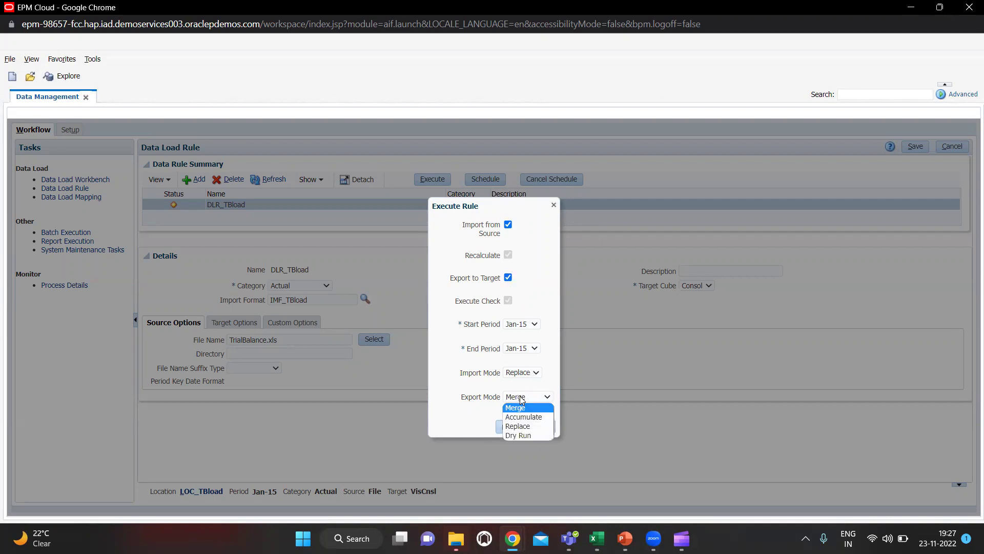
click(522, 426)
click(509, 427)
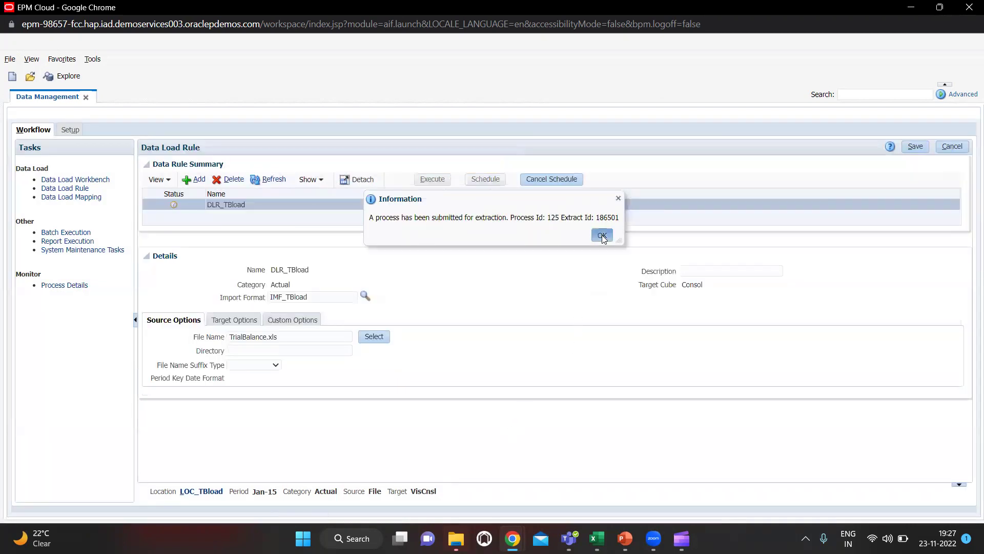
click(602, 234)
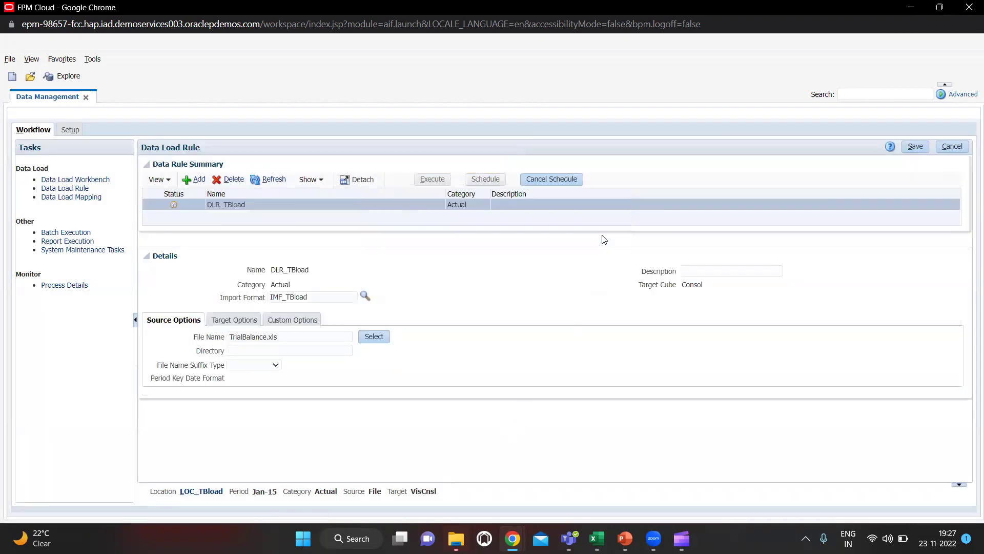
click(271, 180)
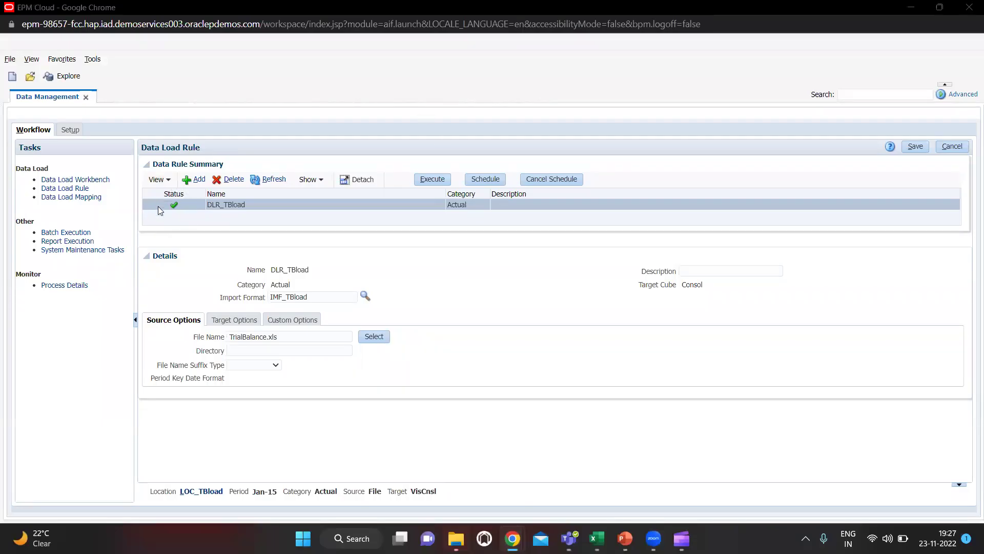
Step: Examine the process stages, mapped members and amounts of the loaded records in the Data Load Workbench
click(95, 180)
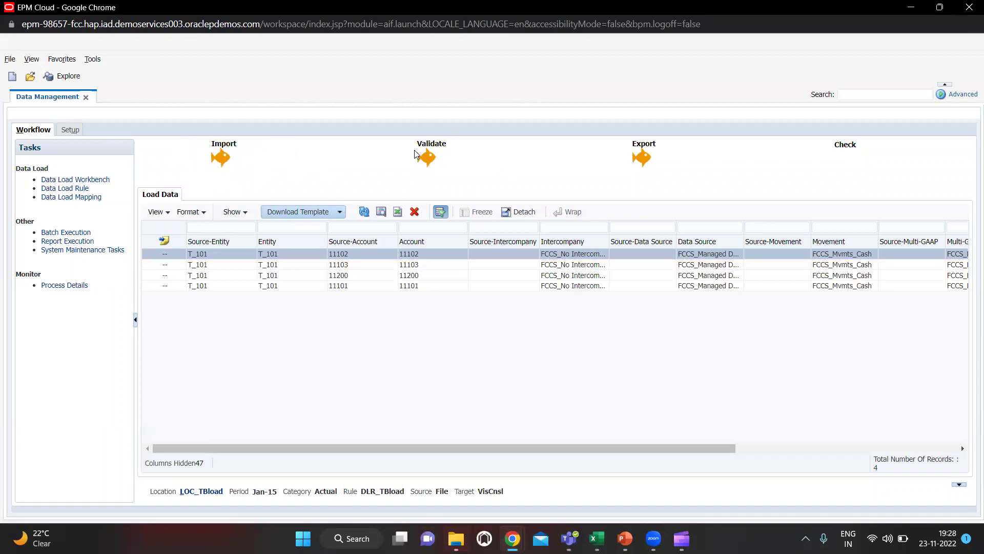
scroll(697, 355, right, 5)
scroll(697, 353, left, 5)
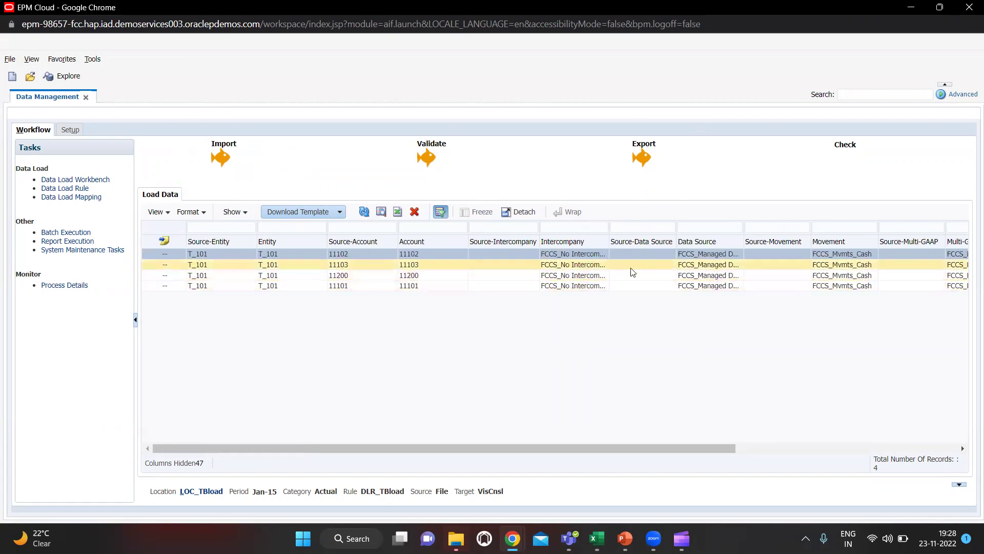
scroll(613, 274, right, 3)
scroll(613, 275, right, 3)
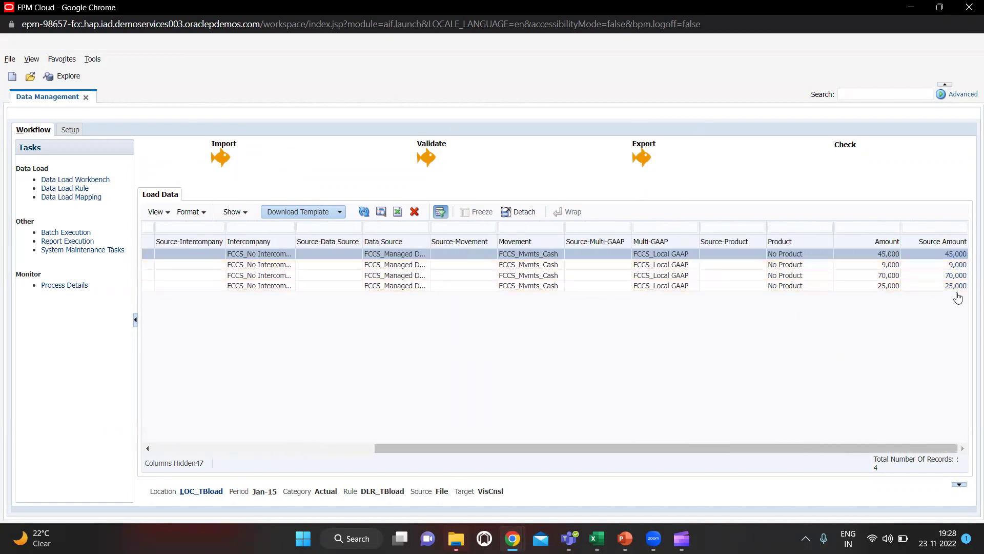
key(alt+Tab)
key(Tab)
key(Tab)
key(Tab)
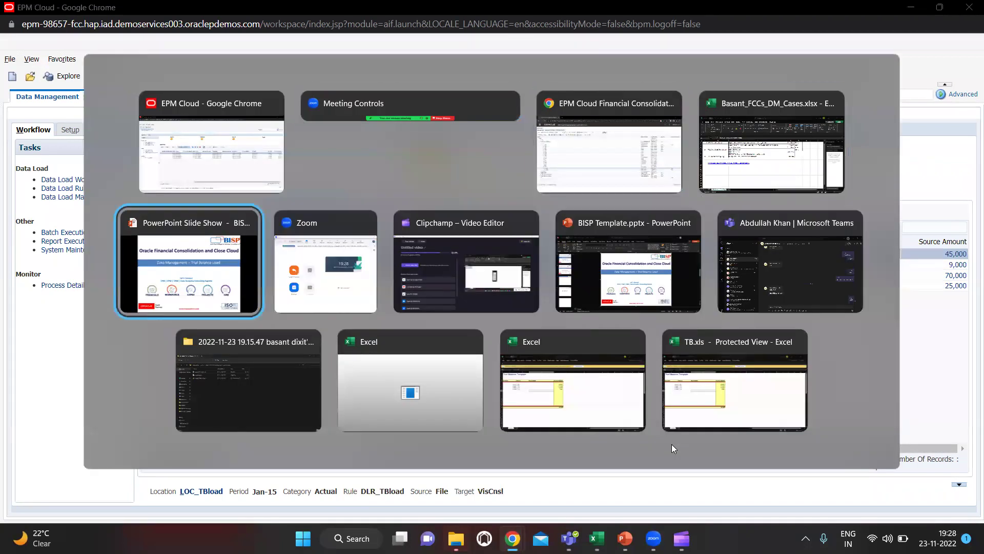
key(Tab)
key(Tab)
key(Tab)
key(Tab)
key(Tab)
key(Tab)
key(Tab)
key(Tab)
key(Tab)
key(Tab)
key(Tab)
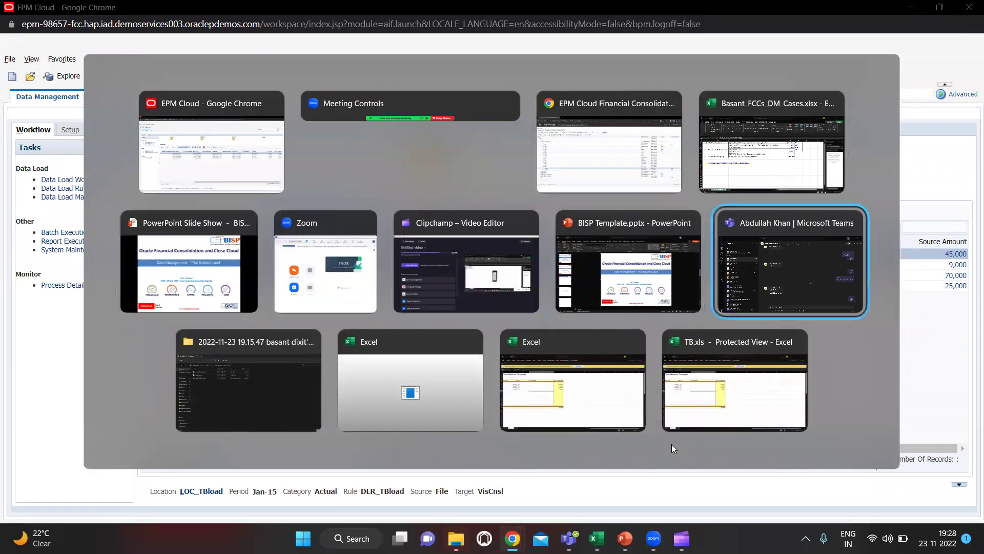
key(Tab)
key(Tab)
key(Tab)
key(Tab)
key(Tab)
key(Tab)
key(Tab)
key(Tab)
key(Tab)
key(Tab)
key(Tab)
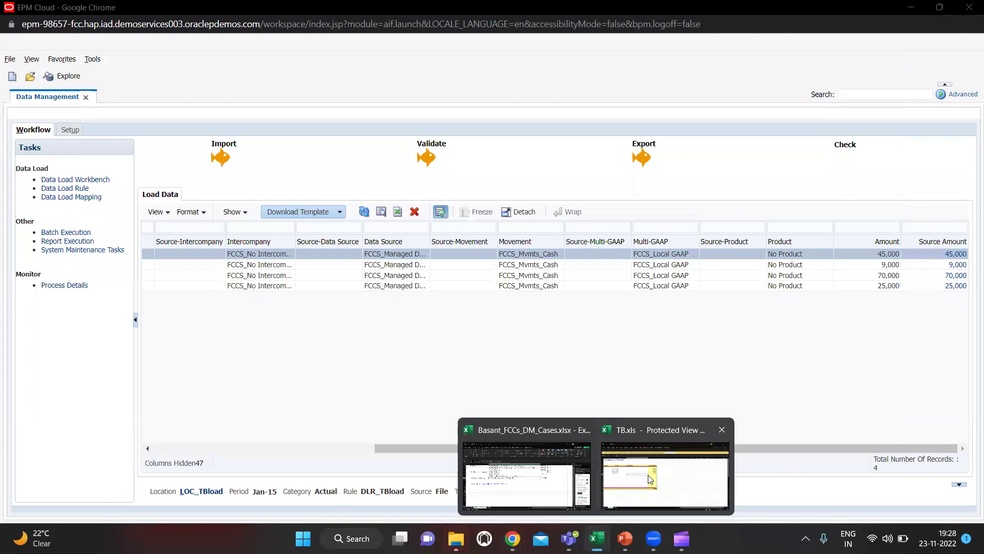
Step: Switch to TB.xls in Excel, enable editing and add a new worksheet
click(596, 538)
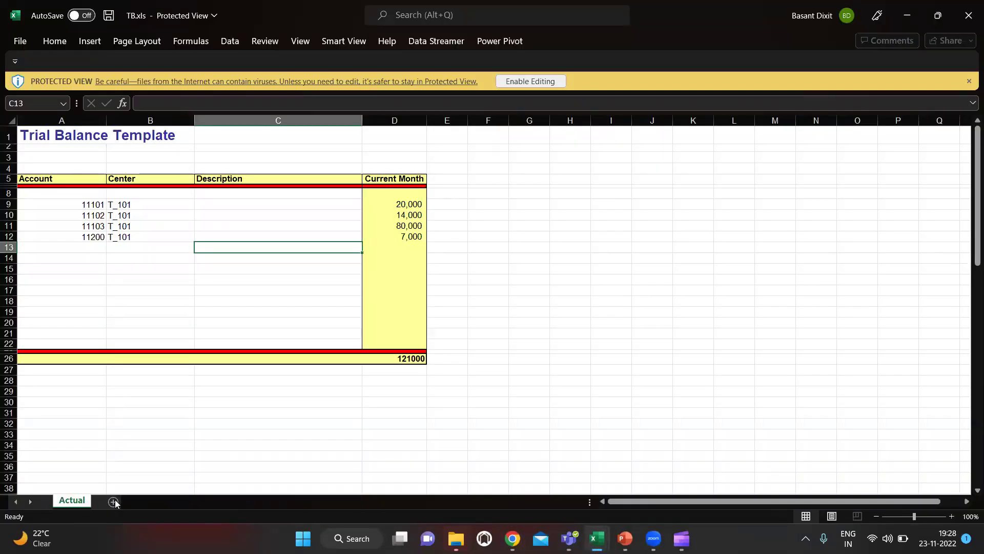
click(529, 82)
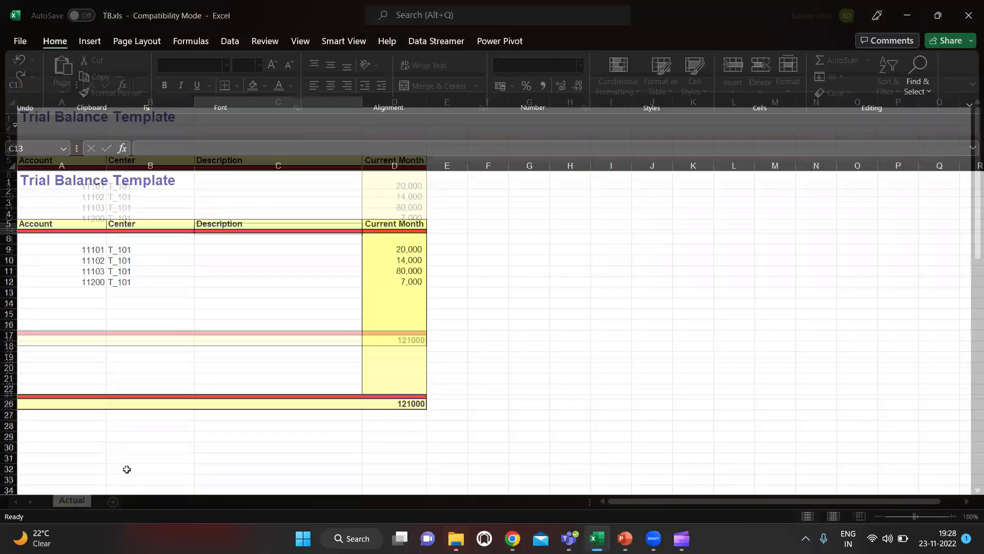
click(113, 502)
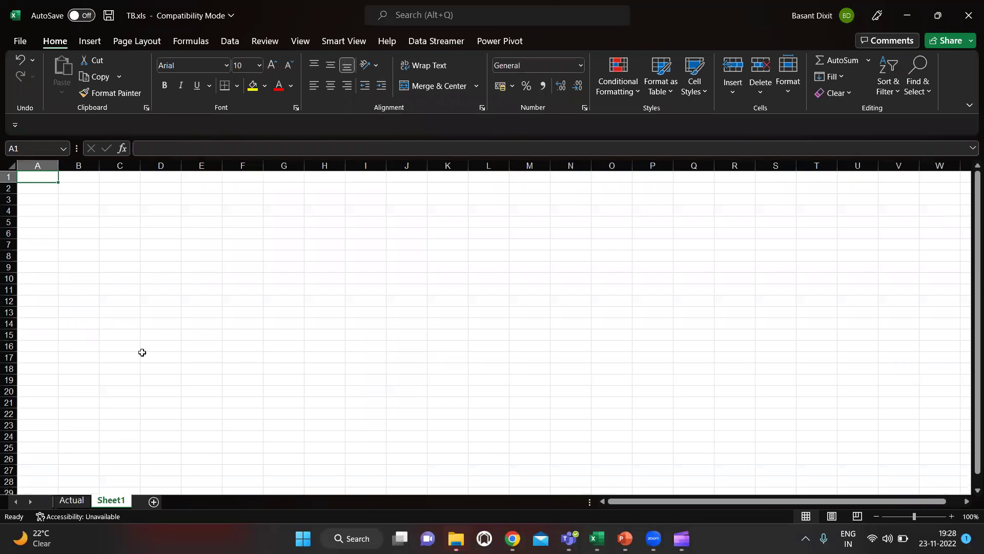
Step: Connect Smart View to the named connection FCCS_VisDX and retrieve an ad hoc grid for the Consol plan type
click(342, 42)
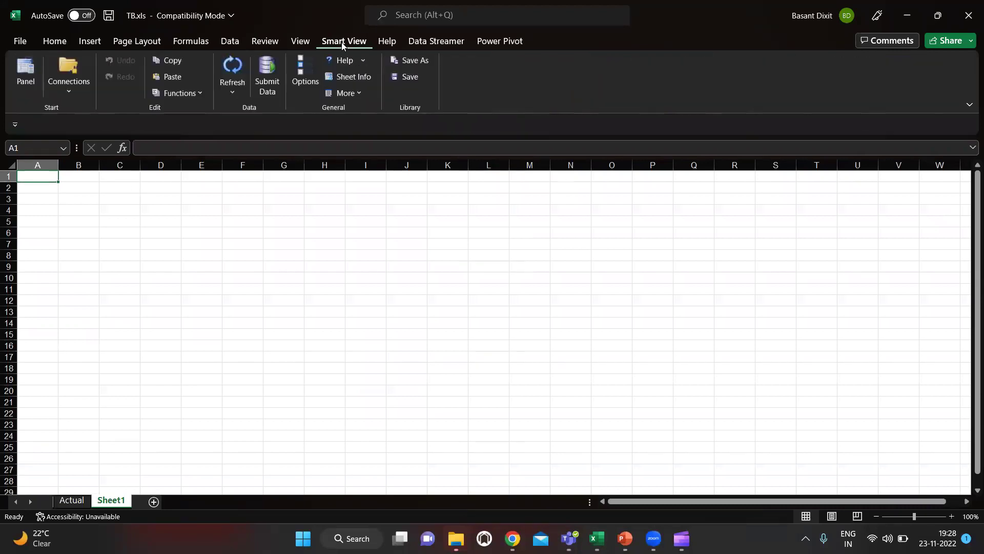
click(66, 80)
mouse_move(100, 187)
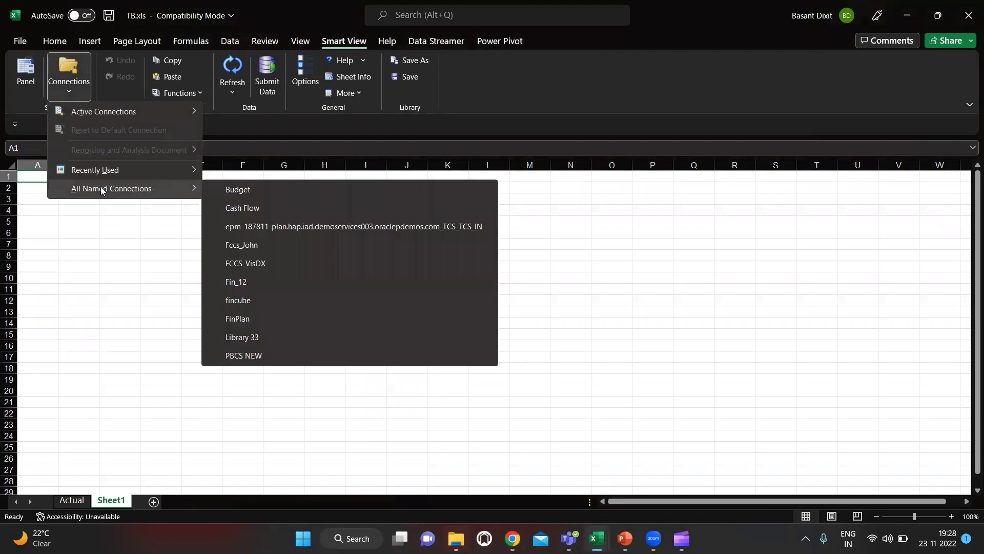
click(335, 258)
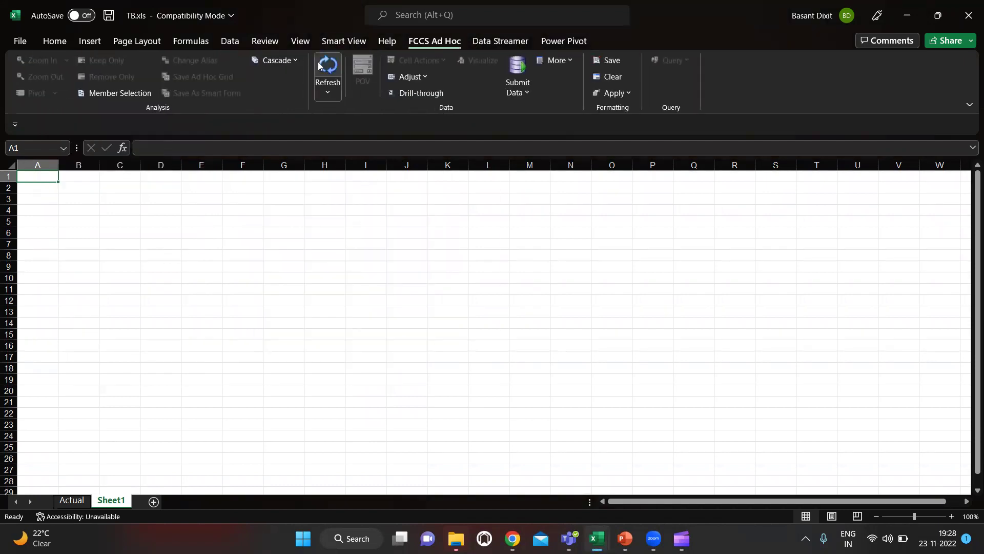
click(327, 100)
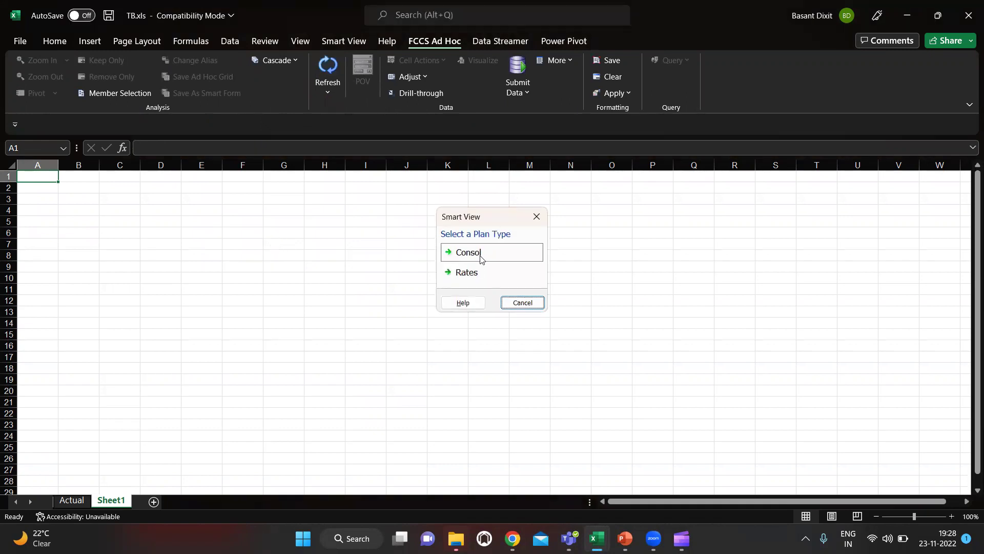
click(480, 255)
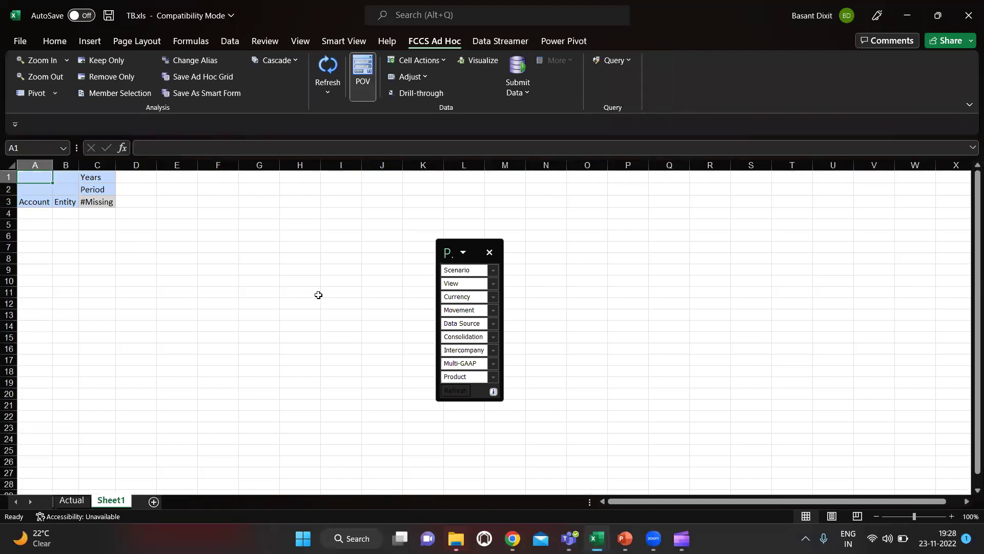
Step: Set the POV members to Actual for Scenario, Periodic for View and Entity Currency for Currency
click(475, 273)
text(Actual)
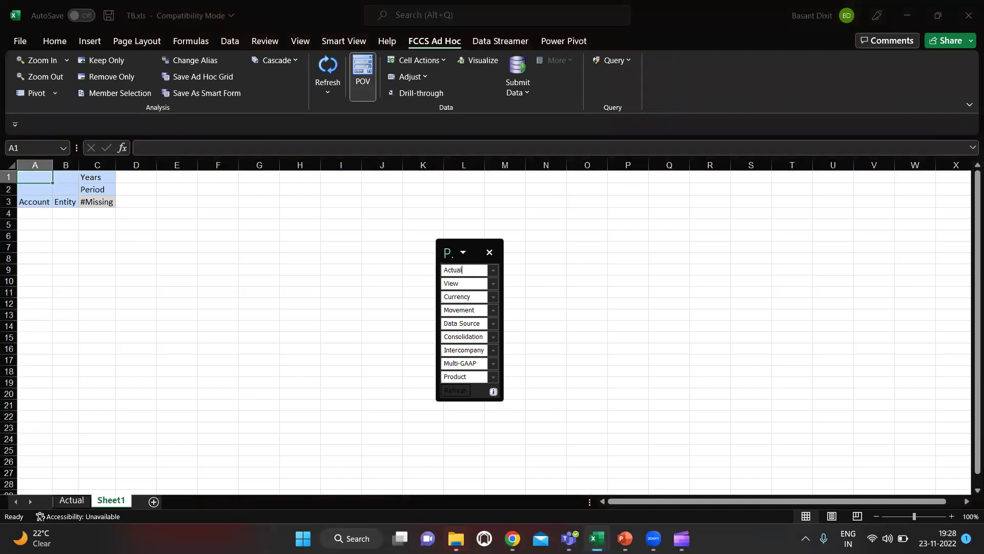
key(Tab)
text(PEr)
key(Tab)
key(Home)
text(Entity)
key(Tab)
Step: Try to set the POV's Movement member to Changes In changes
text(Chan)
text(ges In chages)
key(BackSpace)
key(BackSpace)
key(BackSpace)
key(BackSpace)
text(anges)
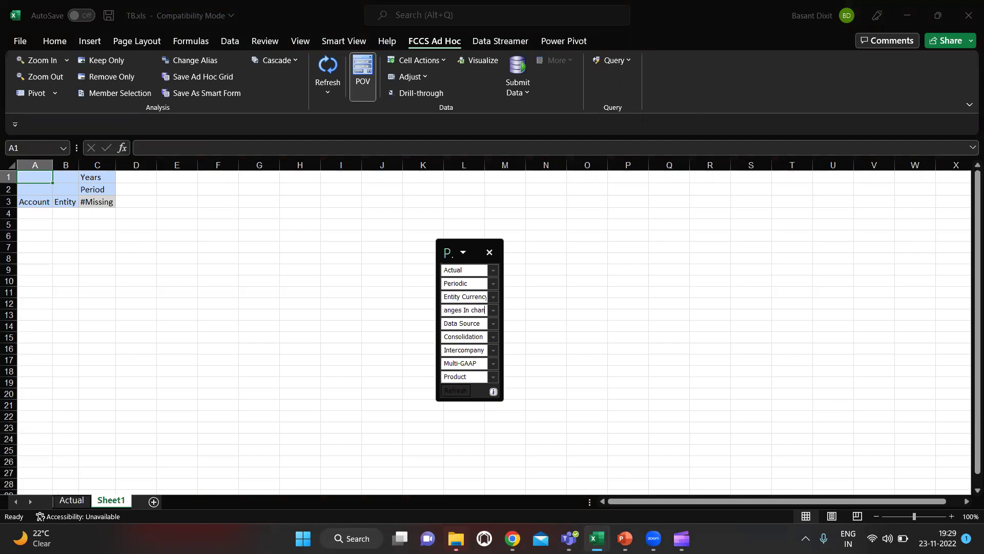
key(Tab)
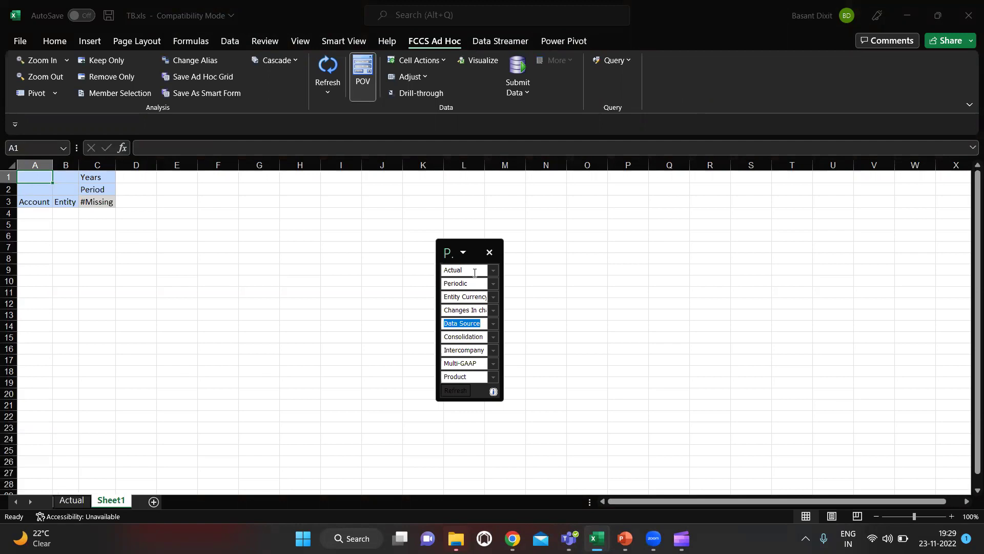
Step: Set the POV's Data Source to Managed Data and its Consolidation member to Entity input
text(Managed Data)
key(Tab)
text(En)
text(tity input)
key(Tab)
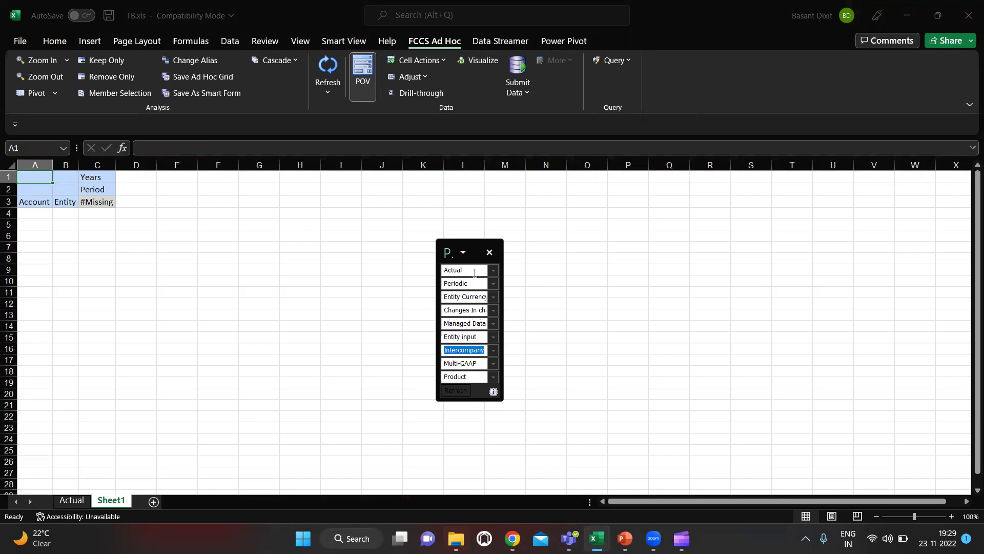
Step: Set the POV's Intercompany to No Intercompany, Multi-GAAP to Local GAAP and Product to no Product
text(No Intercompany)
key(Tab)
key(End)
key(shift+Home)
text(Lo)
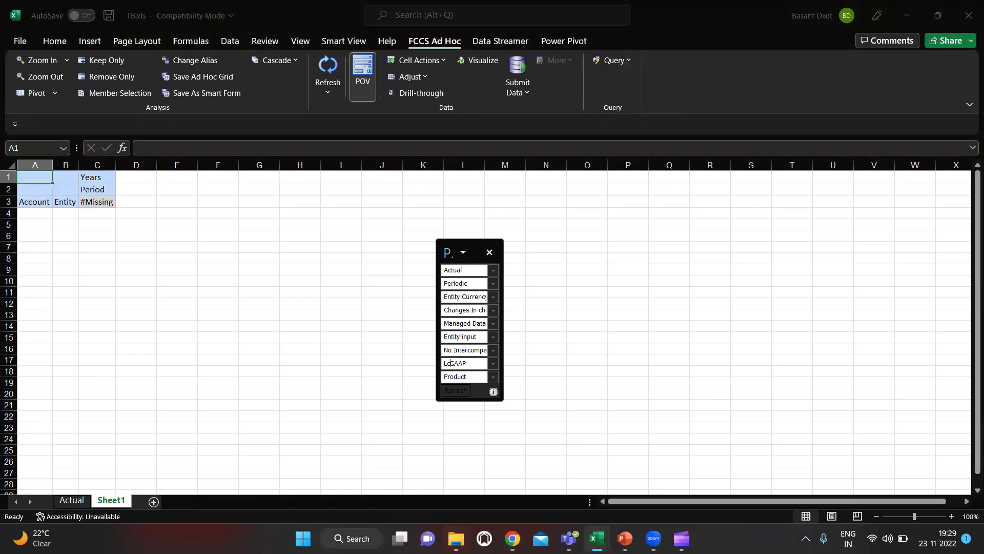
text(cal)
key(Tab)
key(Home)
text(no)
Step: Replace the Years and Period members in C1 and C2 with FY15 and Jan
click(86, 178)
text(Y)
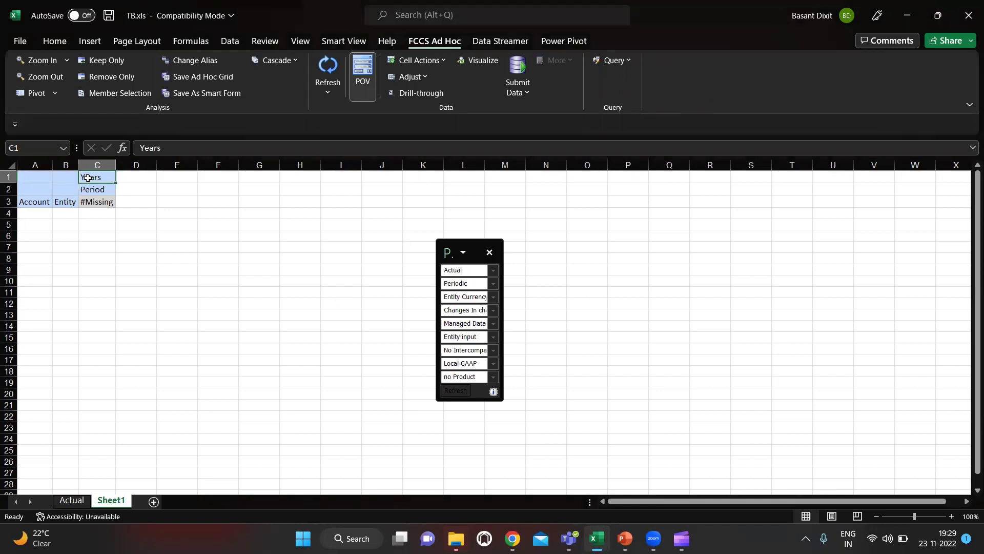
key(Home)
text(FY)
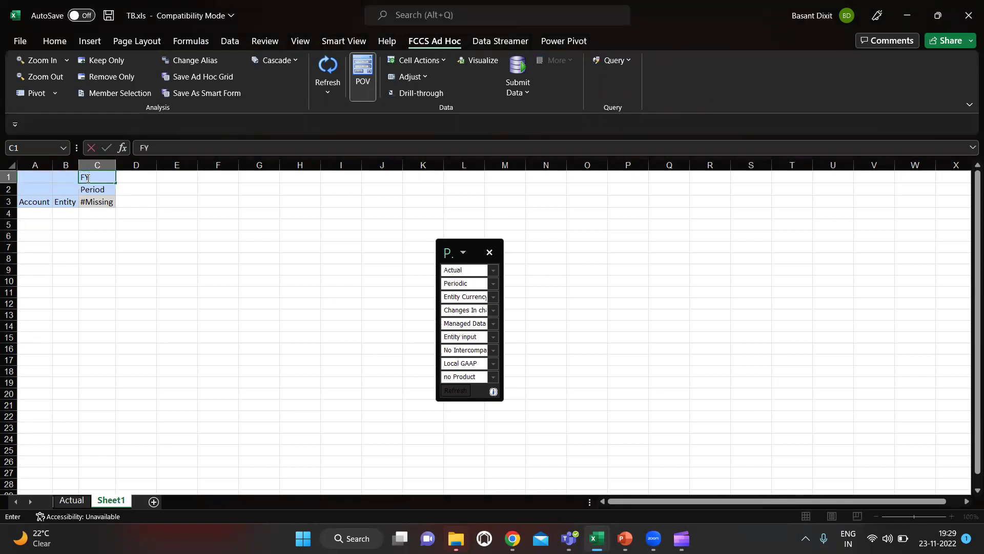
text(15)
key(Tab)
key(Return)
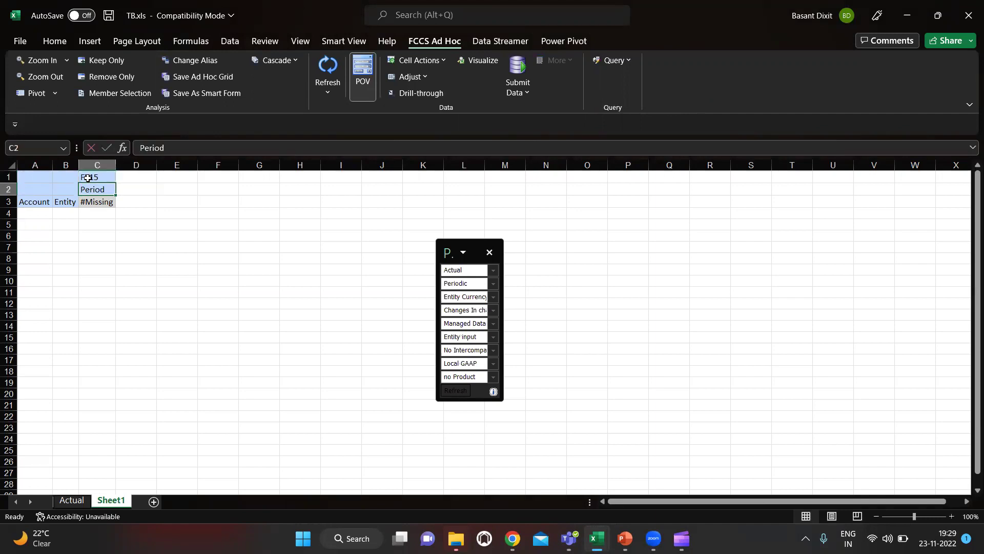
text(Jan)
key(Return)
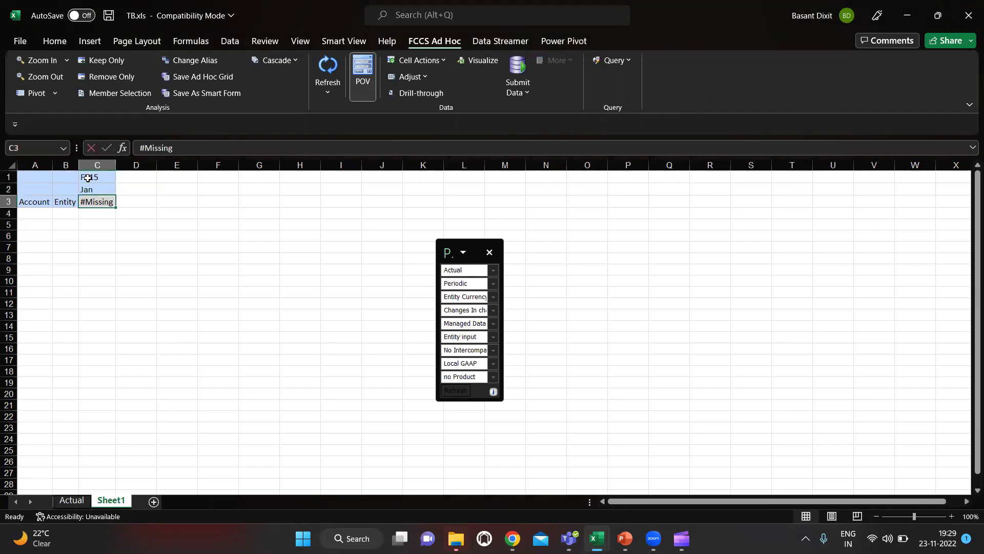
Step: Enter accounts 11101, 11102, 11103 and 11200 as the row members in A3:A6
key(Left)
key(Left)
text(11101)
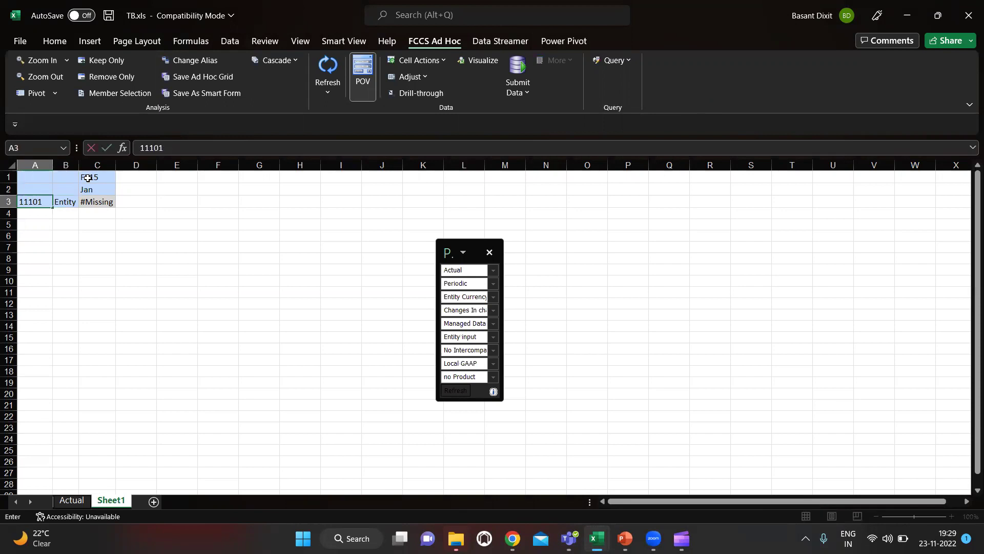
key(Return)
text(11102)
key(Return)
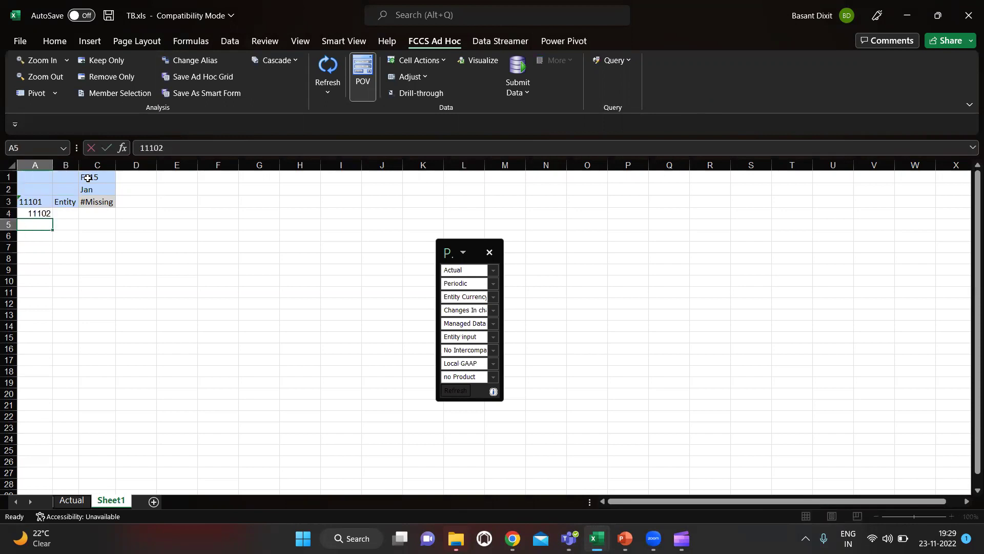
text(11103)
key(Return)
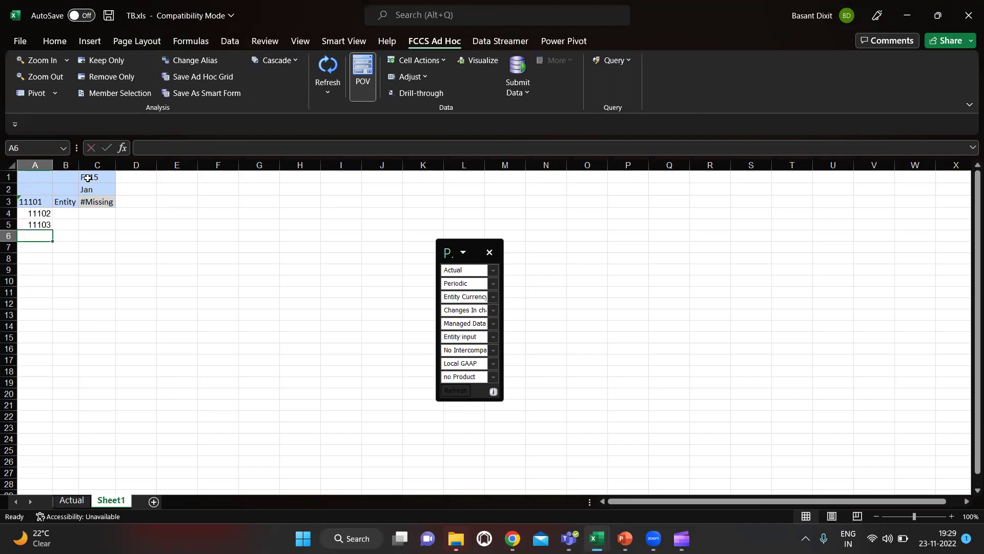
text(11200)
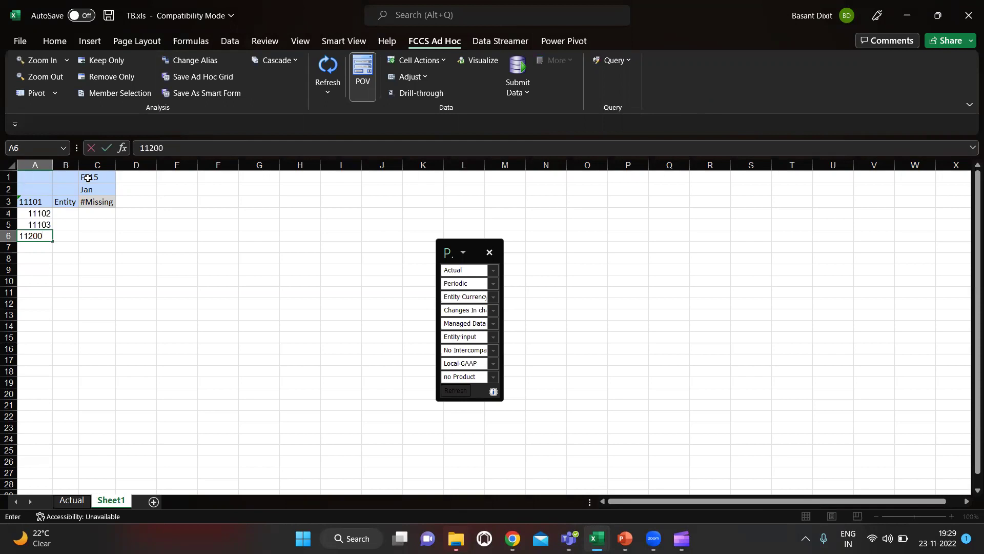
key(Return)
Step: Enter entity T_101 in B3 and copy it to the remaining account rows in B4:B6
key(Up)
key(Right)
key(Up)
key(Up)
key(Up)
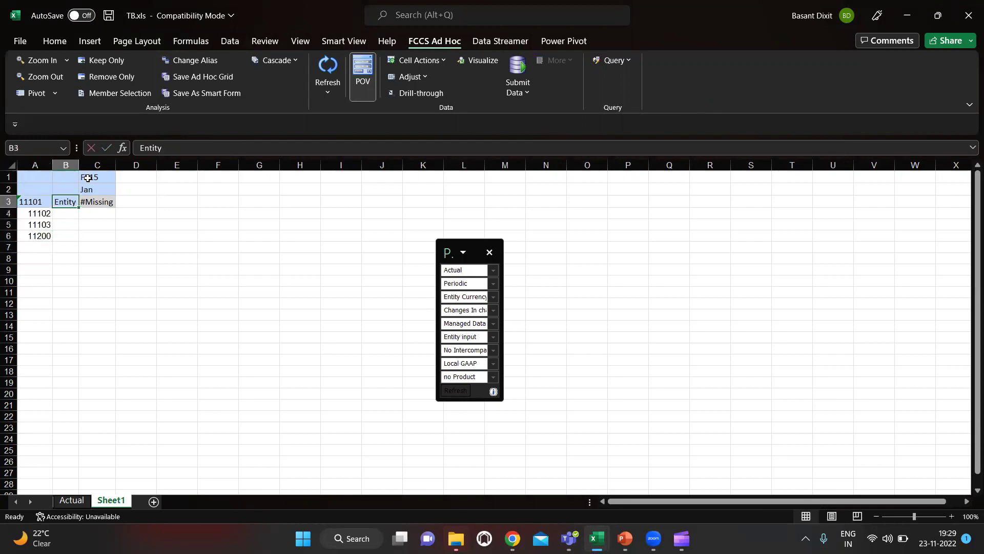
text(T_101)
key(Return)
key(Up)
key(ctrl+c)
key(Down)
key(shift+Down)
key(shift+Down)
key(Return)
Step: Refresh the ad hoc grid, set the POV's Movement to Changes in Cash and refresh the data again
click(329, 71)
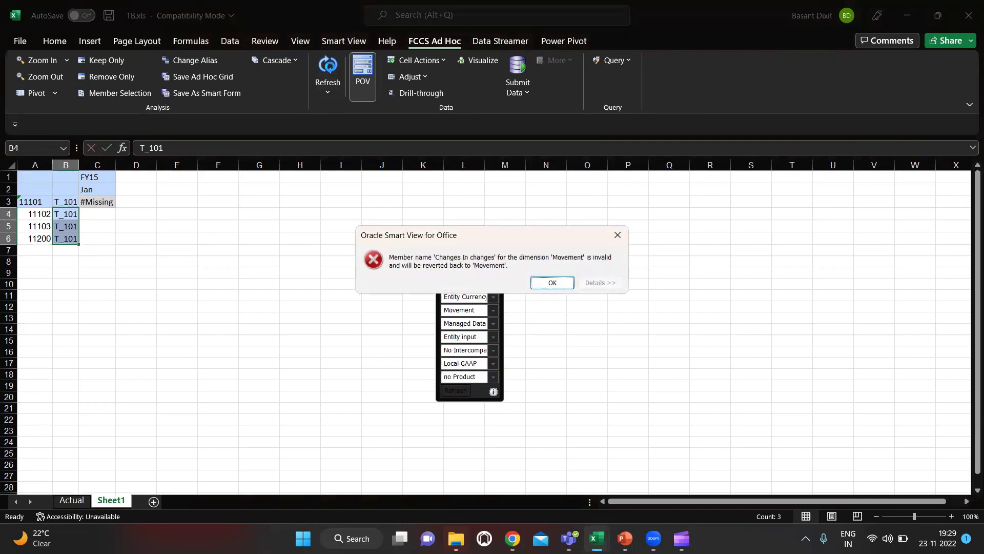
click(545, 283)
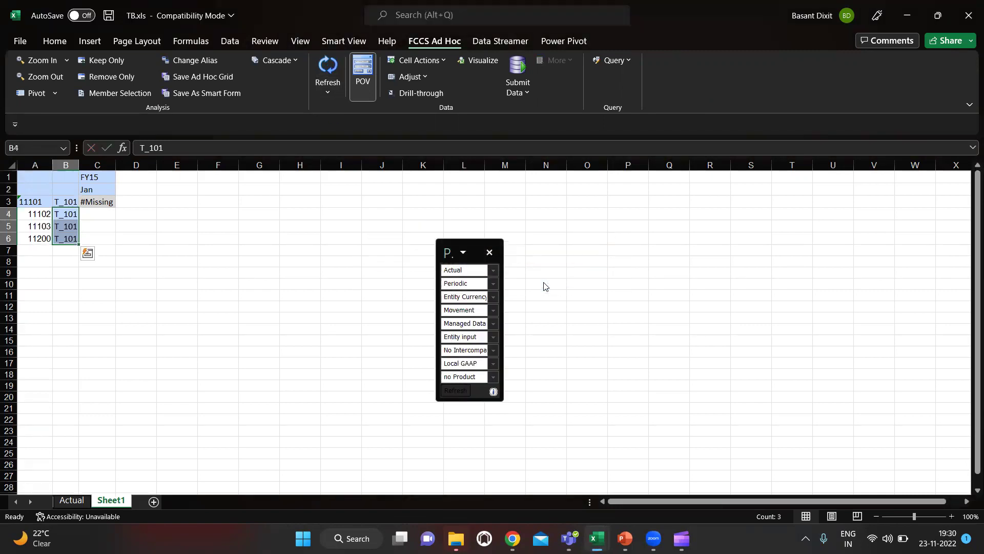
double_click(480, 308)
text(Chan)
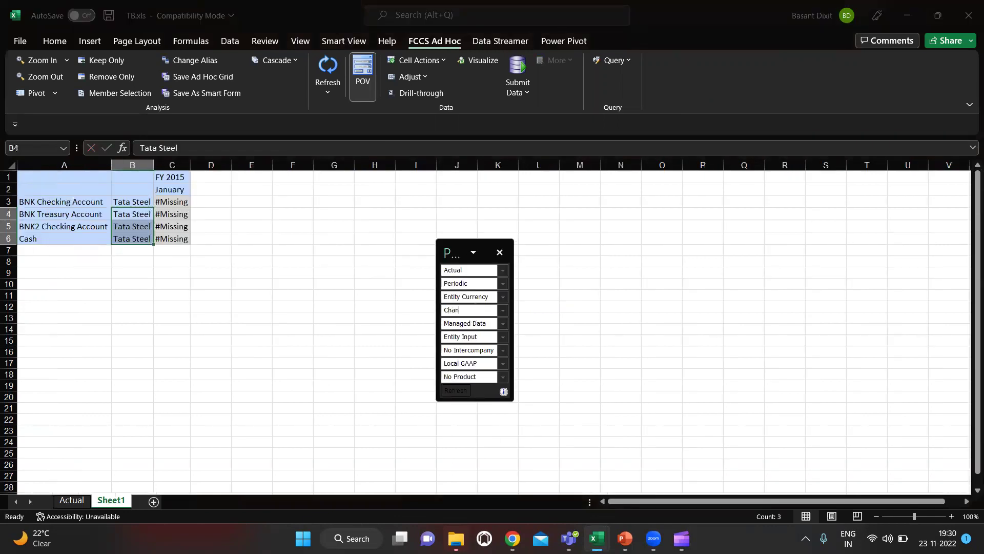
text(ges in cash)
click(456, 390)
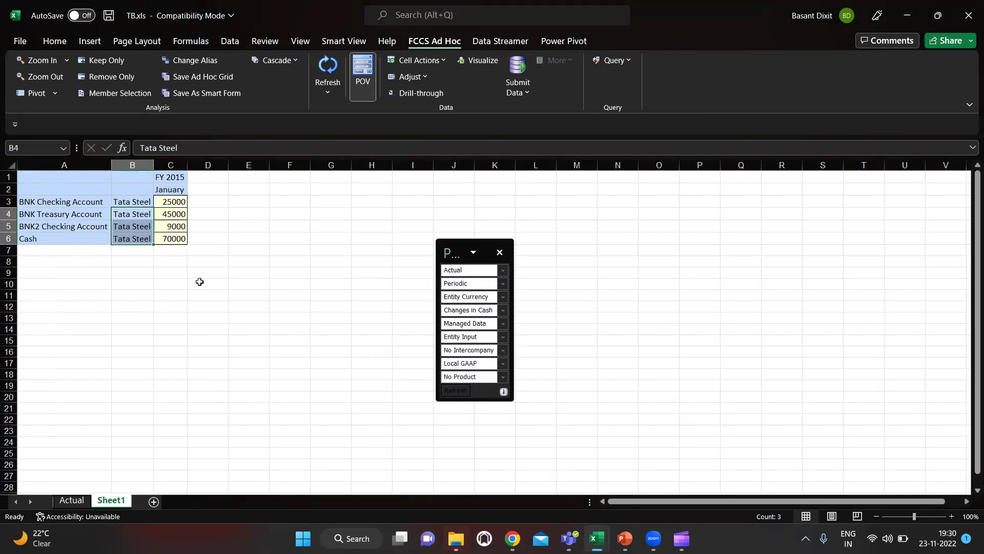
Step: Compare the retrieved amounts in C3:C6 with the loaded amounts in the Data Load Workbench in Chrome
click(174, 200)
drag(174, 200, 173, 240)
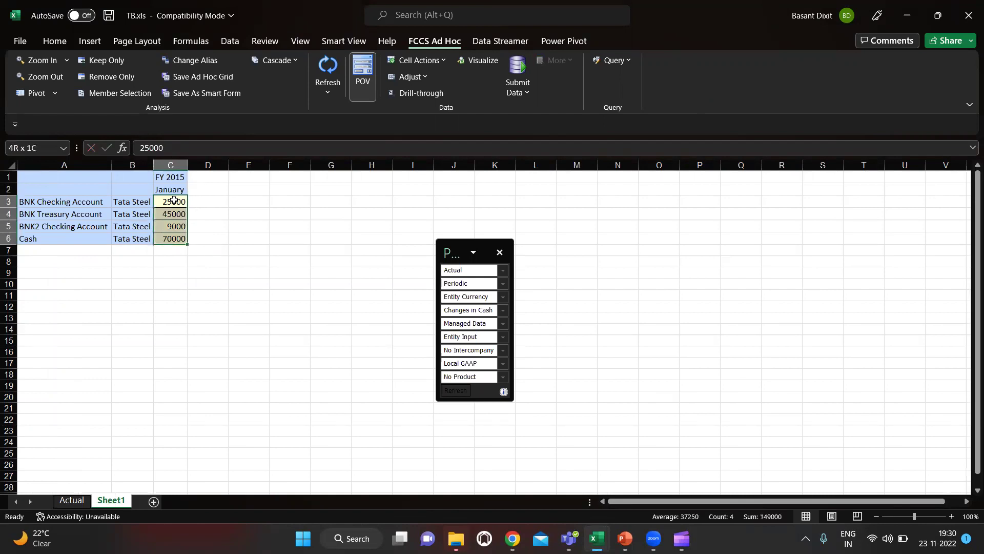
key(alt+Tab)
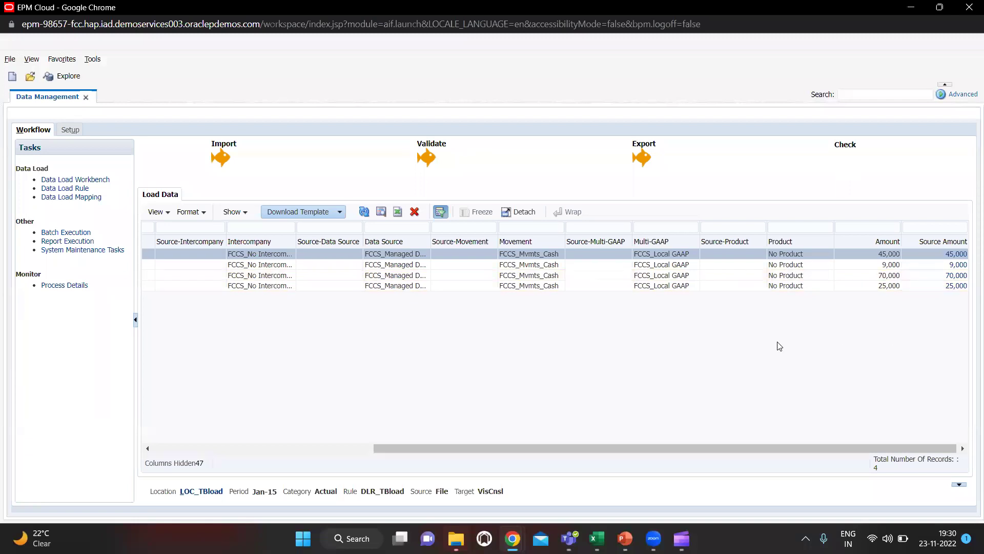
Step: Switch to the PowerPoint slide show
key(alt+Tab)
key(alt+Tab)
key(alt+Tab)
key(alt+Tab)
key(alt+Tab)
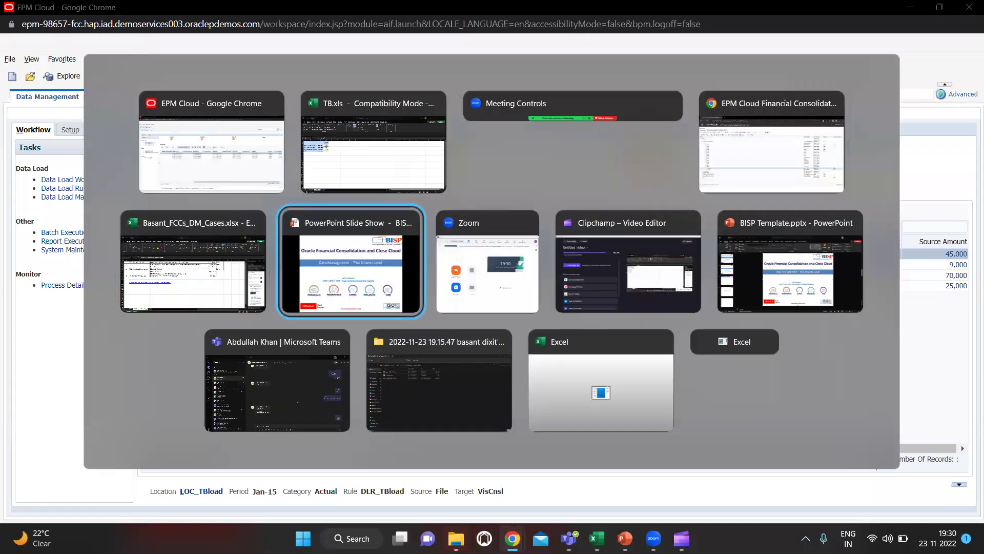